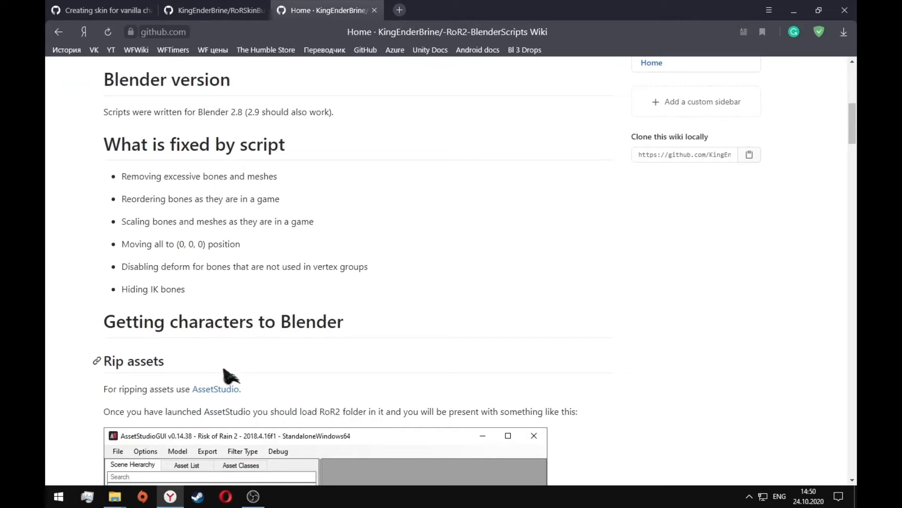
View the AssetStudio v0.15.x release page and its linked latest build download page, closing the page when done
{"action": "left_click", "coordinate": [417, 10]}
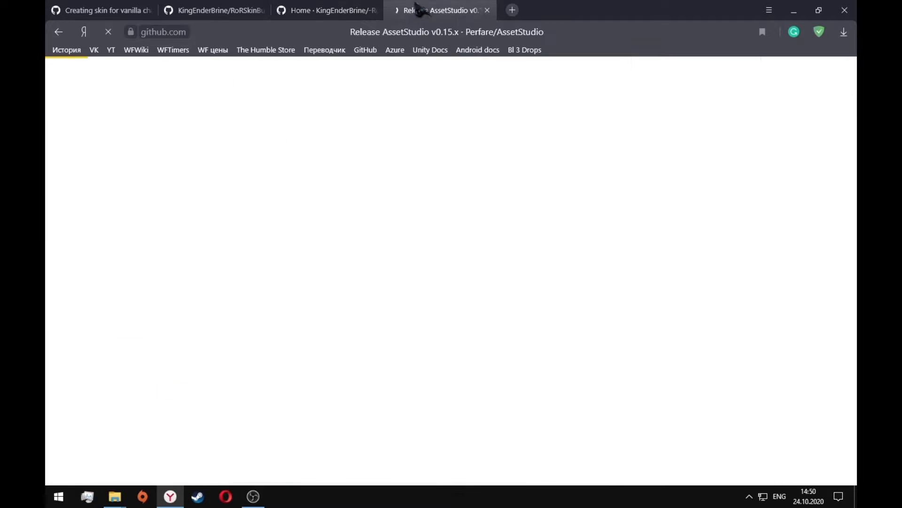
{"action": "scroll", "coordinate": [540, 270], "scroll_direction": "down", "scroll_amount": 3}
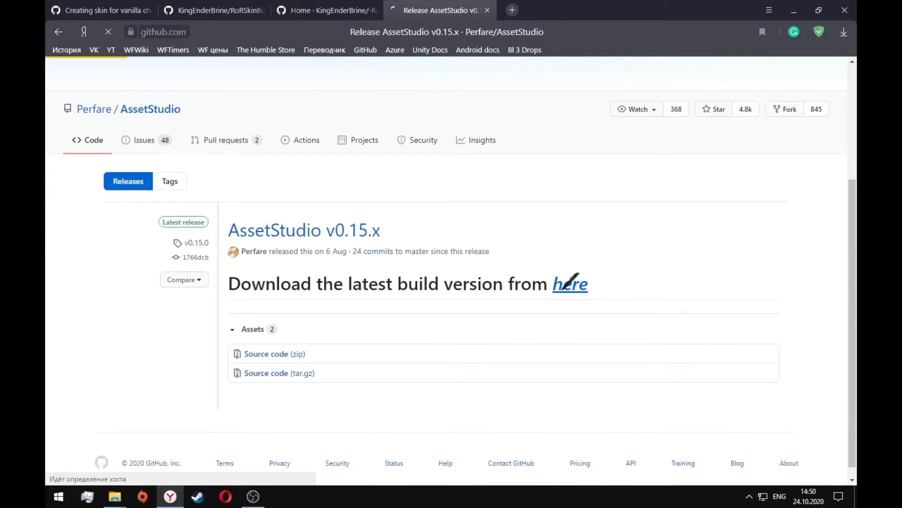
{"action": "left_click", "coordinate": [570, 284]}
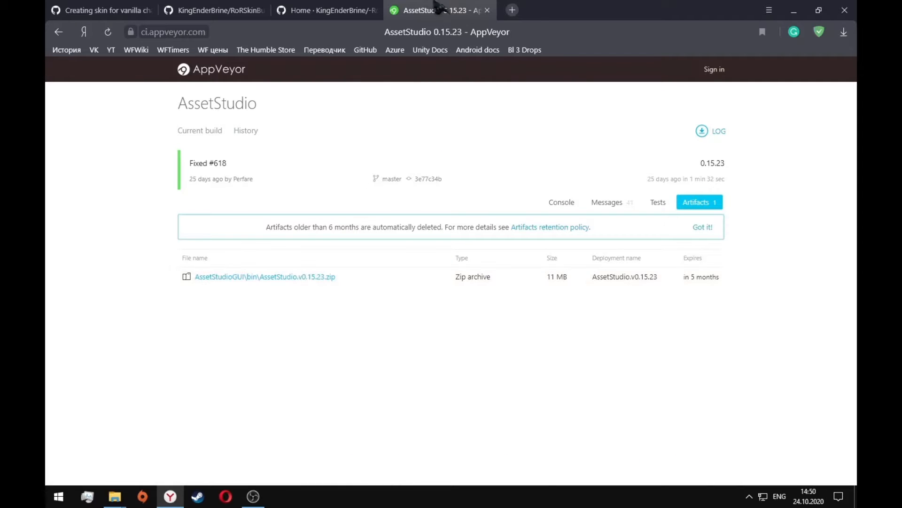
{"action": "middle_click", "coordinate": [439, 8]}
Switch to the AssetStudio folder and launch AssetStudioGUI
{"action": "mouse_move", "coordinate": [120, 497]}
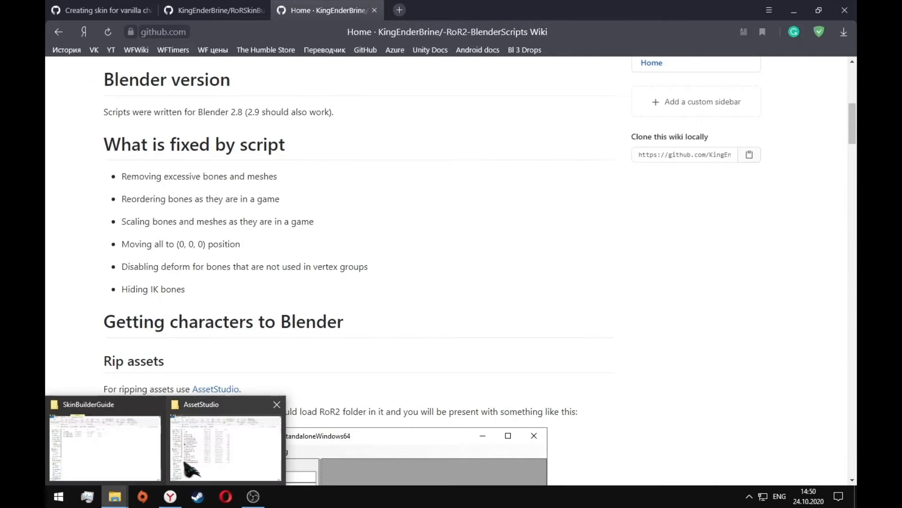
{"action": "left_click", "coordinate": [190, 468]}
{"action": "double_click", "coordinate": [191, 220]}
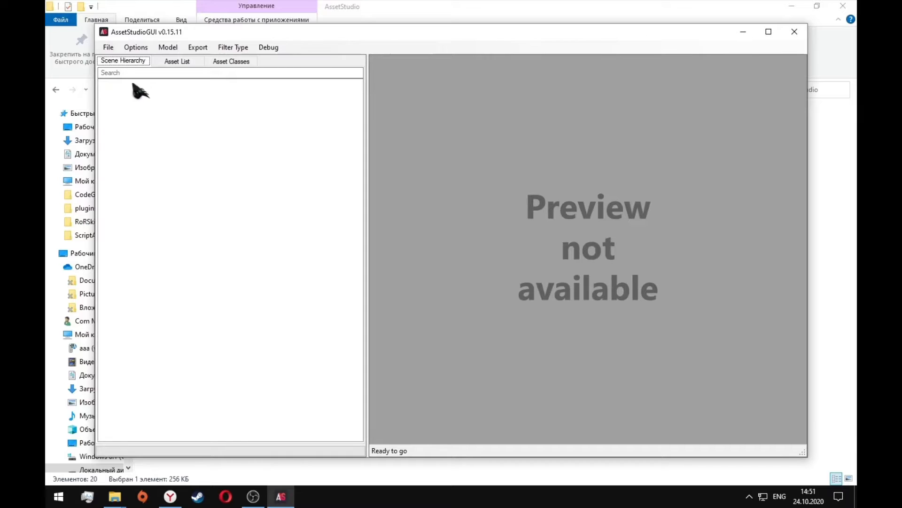
Load the resources.assets file from the Risk of Rain 2_Data folder
{"action": "left_click", "coordinate": [109, 47]}
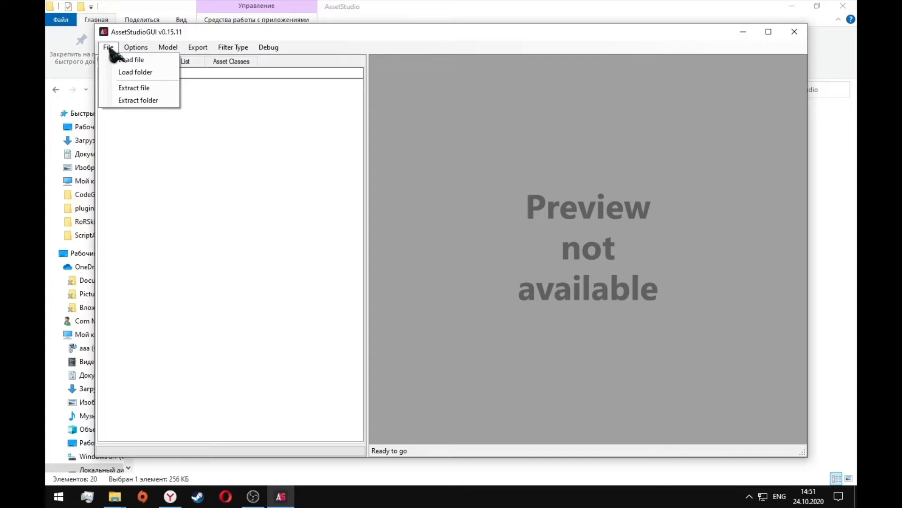
{"action": "left_click", "coordinate": [134, 62]}
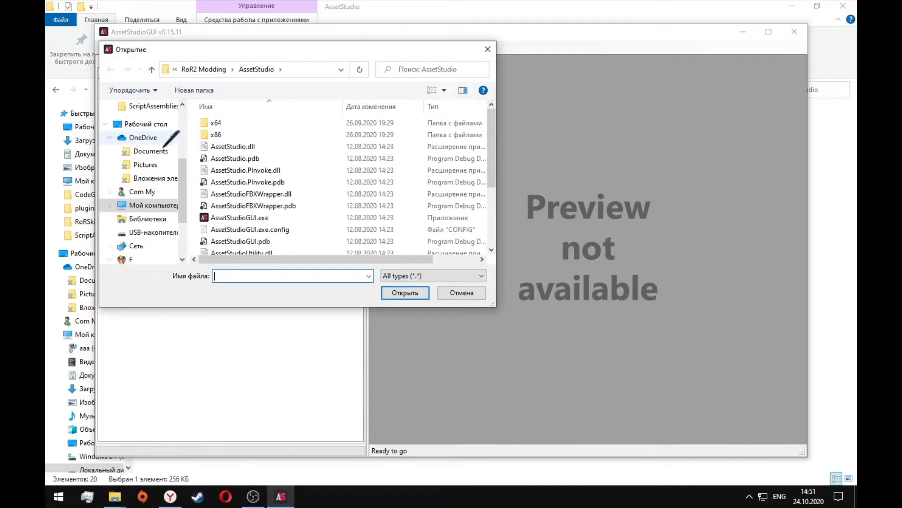
{"action": "left_click_drag", "start_coordinate": [183, 181], "coordinate": [182, 148]}
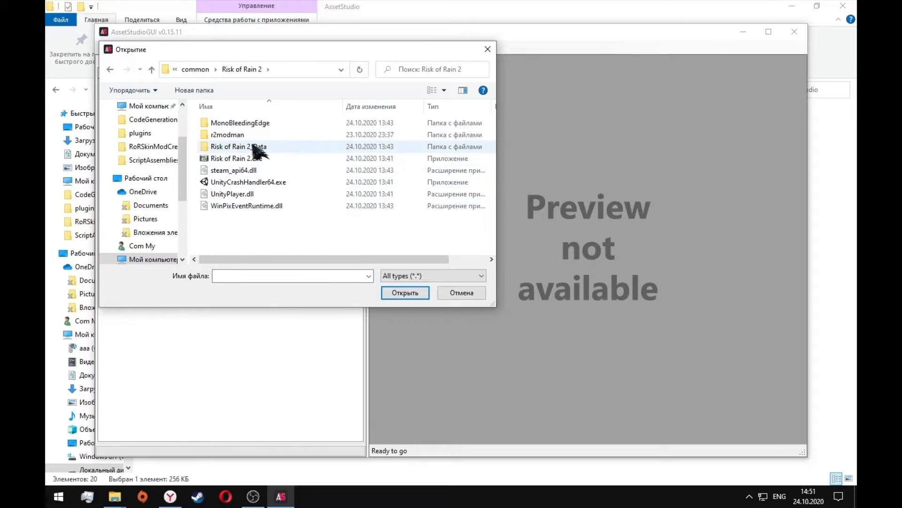
{"action": "double_click", "coordinate": [256, 147]}
{"action": "scroll", "coordinate": [256, 181], "scroll_direction": "down", "scroll_amount": 6}
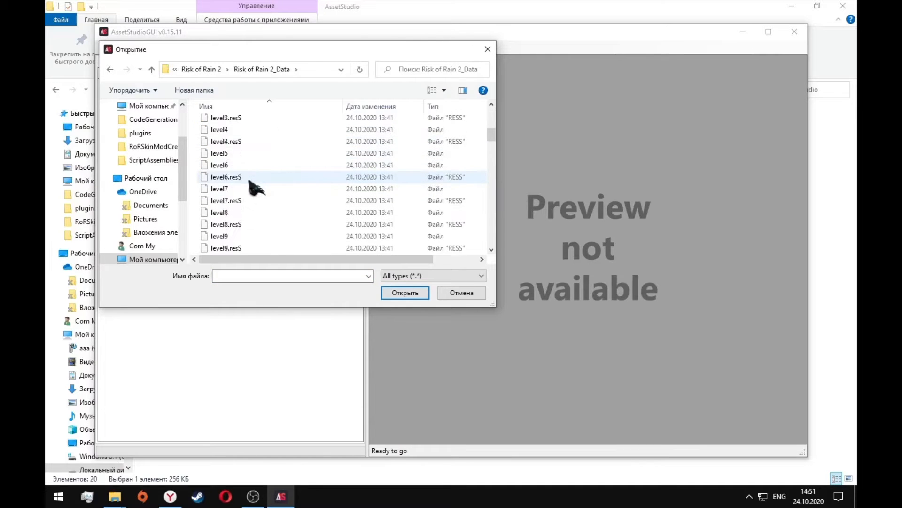
{"action": "scroll", "coordinate": [254, 181], "scroll_direction": "down", "scroll_amount": 7}
{"action": "left_click", "coordinate": [257, 165]}
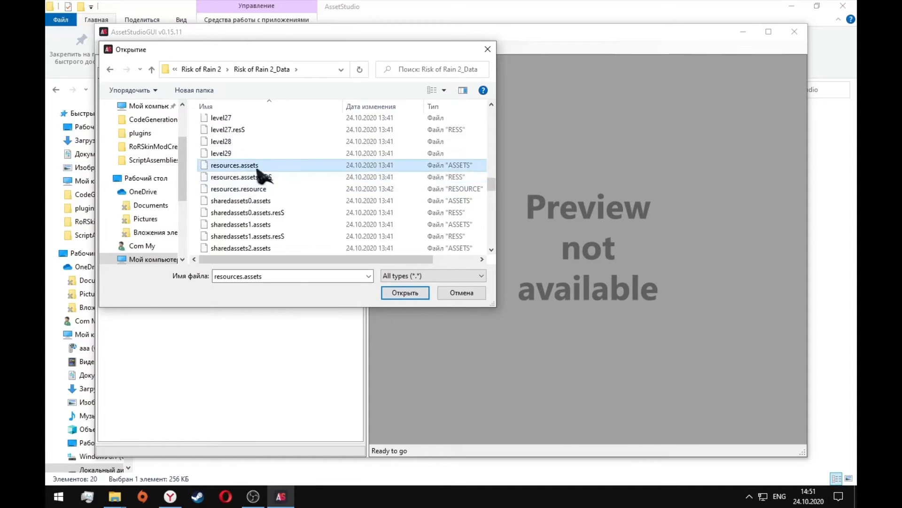
{"action": "left_click", "coordinate": [405, 293]}
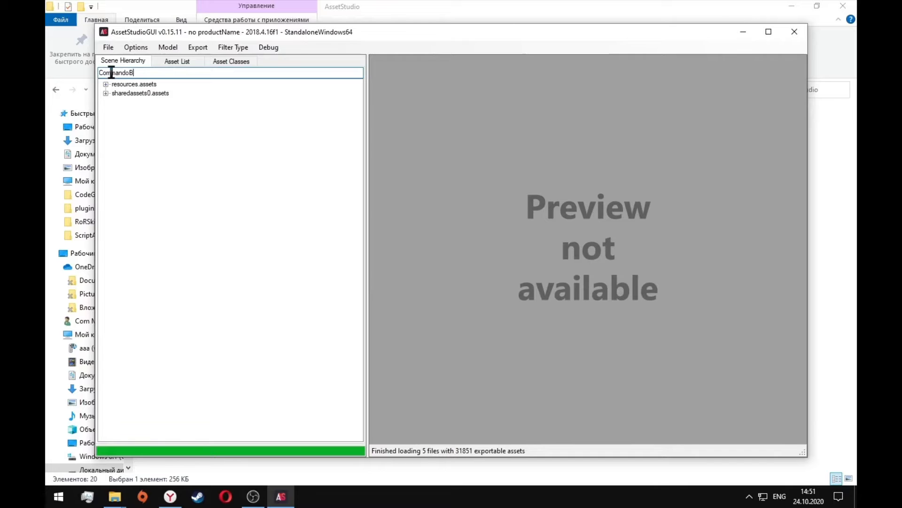
Search the scene hierarchy for CommandoBody and mark that object with all its children for export
{"action": "key", "text": "Return"}
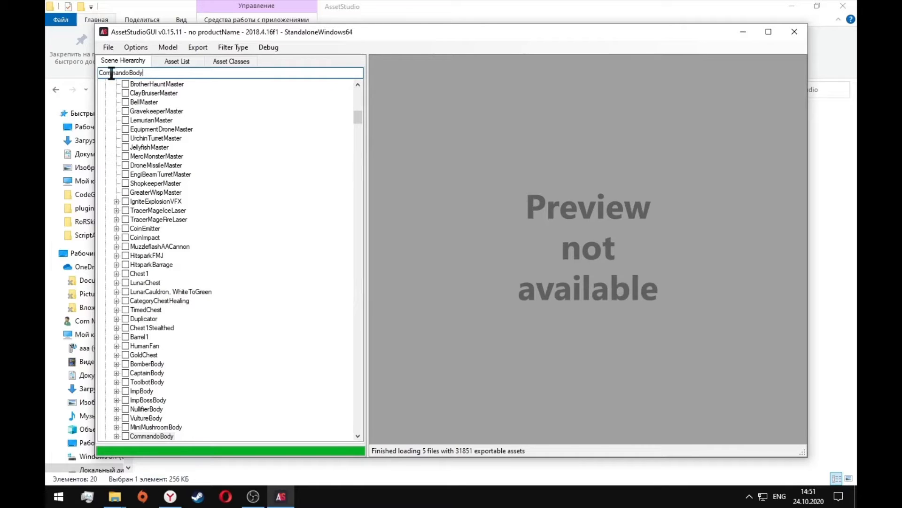
{"action": "double_click", "coordinate": [133, 436]}
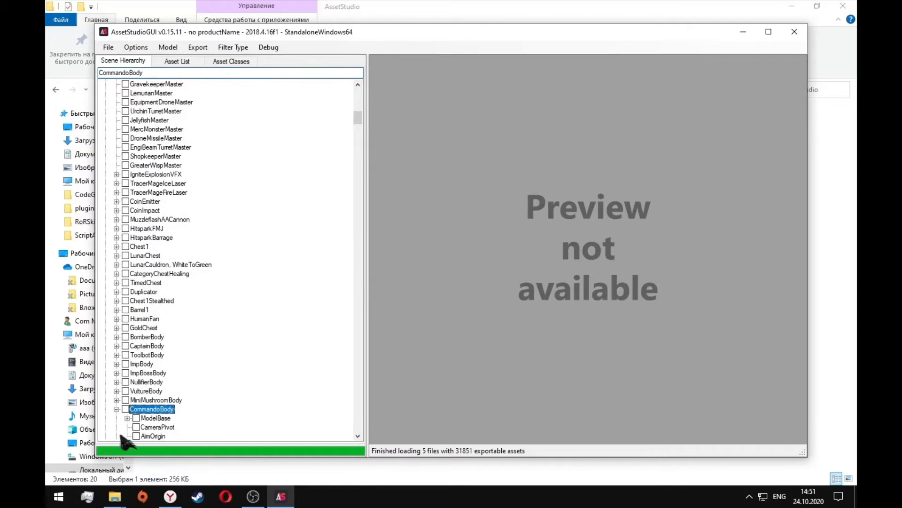
{"action": "scroll", "coordinate": [198, 362], "scroll_direction": "down", "scroll_amount": 3}
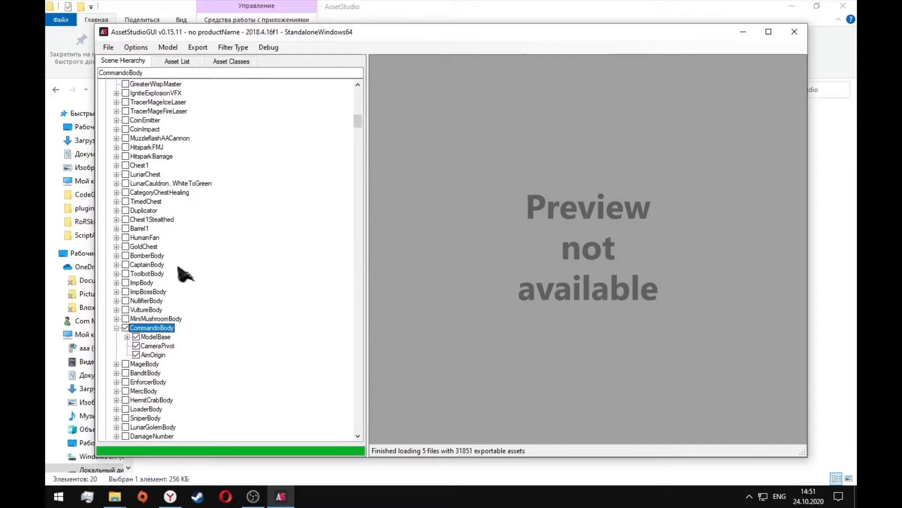
Review the FBX export options, including casting all nodes to bone, and accept them
{"action": "left_click", "coordinate": [140, 49]}
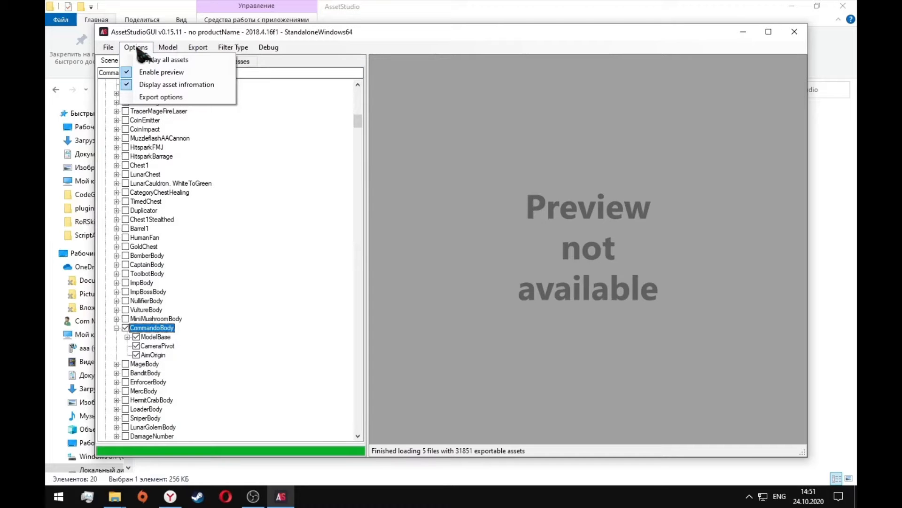
{"action": "left_click", "coordinate": [152, 97]}
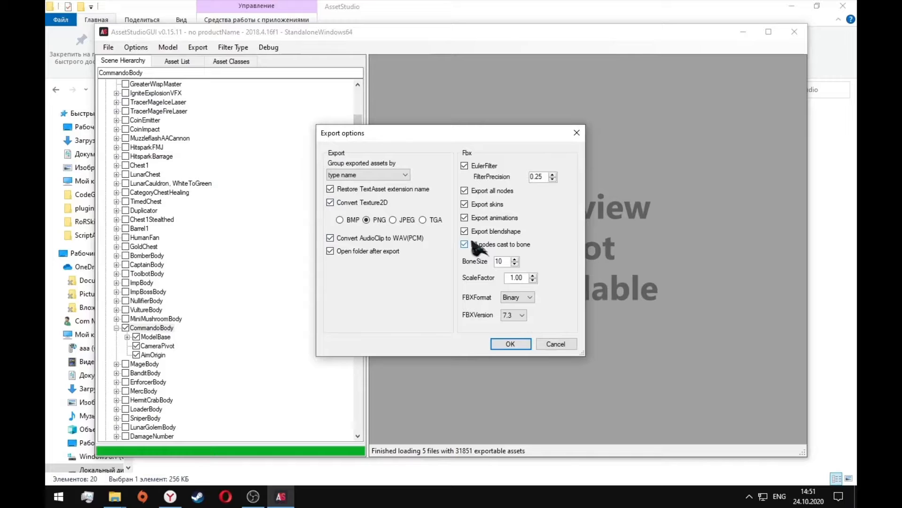
{"action": "left_click", "coordinate": [510, 345]}
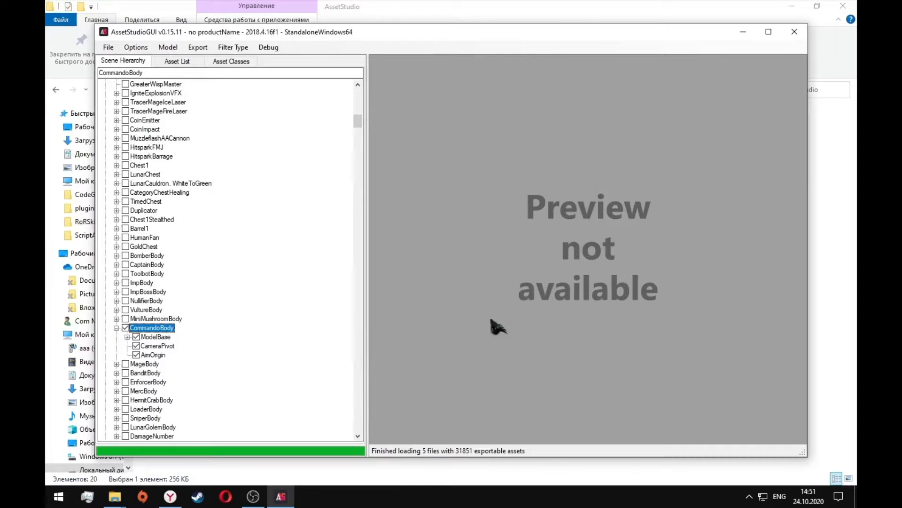
Export the selected CommandoBody object as a split model into the SkinBuilderGuide folder under RoR2 Modding
{"action": "left_click", "coordinate": [177, 49]}
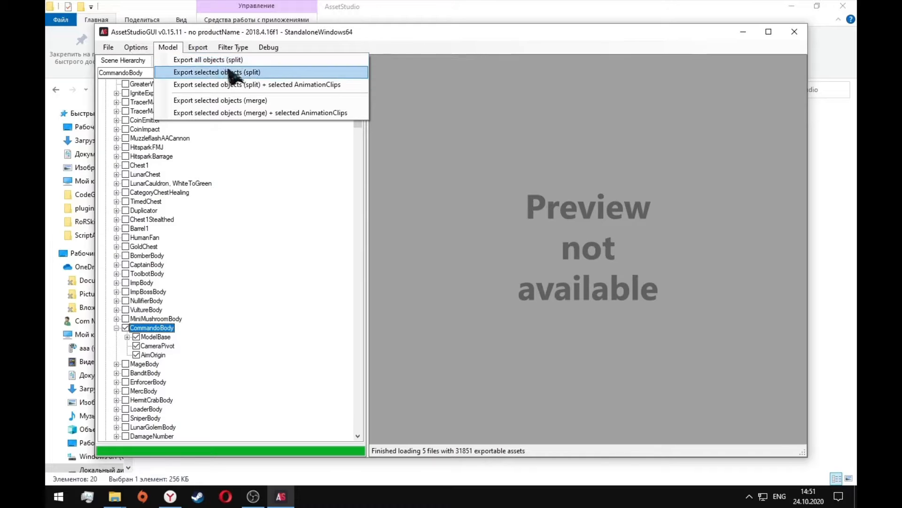
{"action": "left_click", "coordinate": [217, 72]}
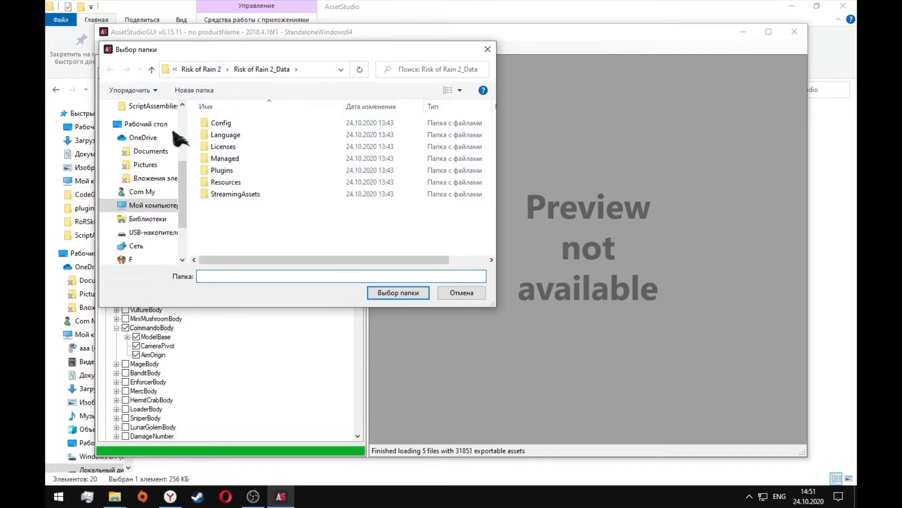
{"action": "left_click_drag", "start_coordinate": [186, 197], "coordinate": [185, 223]}
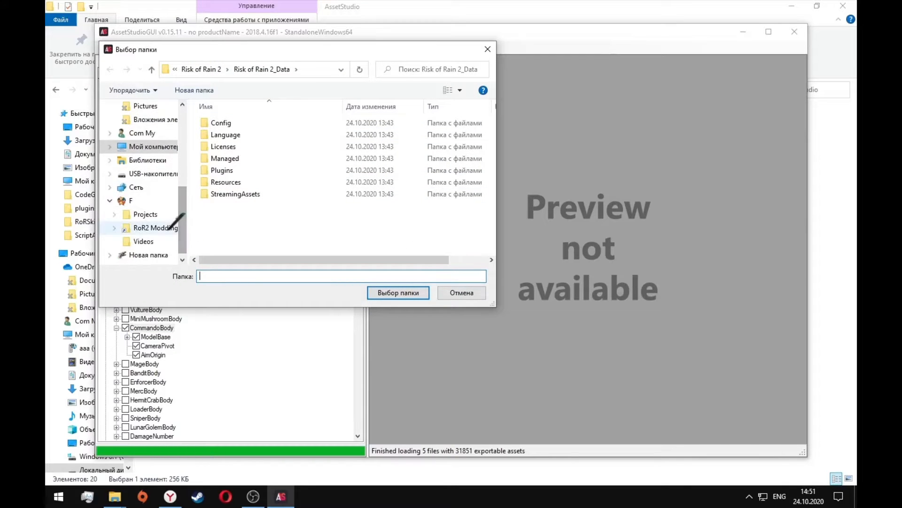
{"action": "left_click", "coordinate": [155, 228]}
{"action": "left_click_drag", "start_coordinate": [493, 137], "coordinate": [490, 218]}
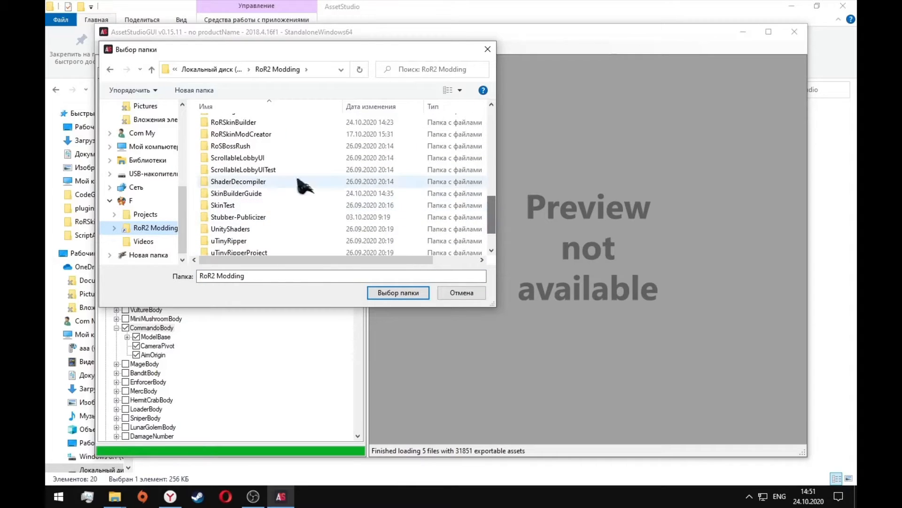
{"action": "double_click", "coordinate": [262, 194]}
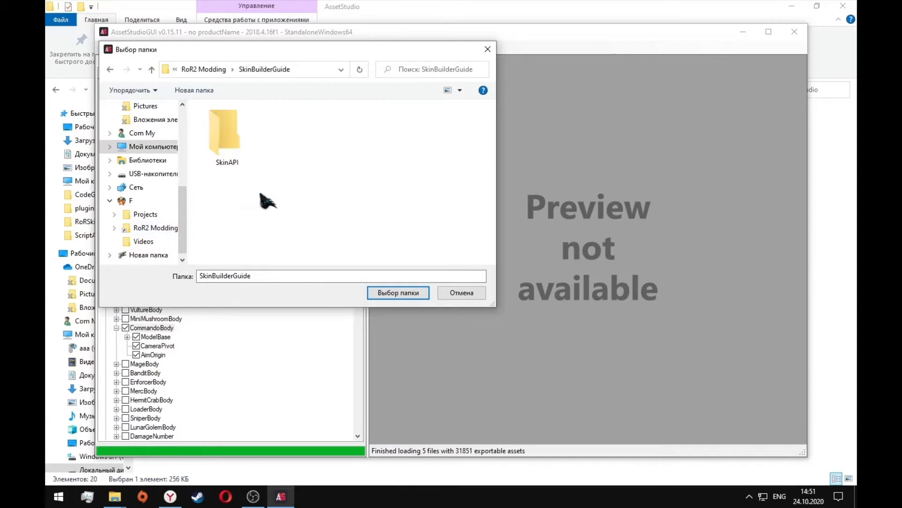
{"action": "left_click", "coordinate": [397, 294]}
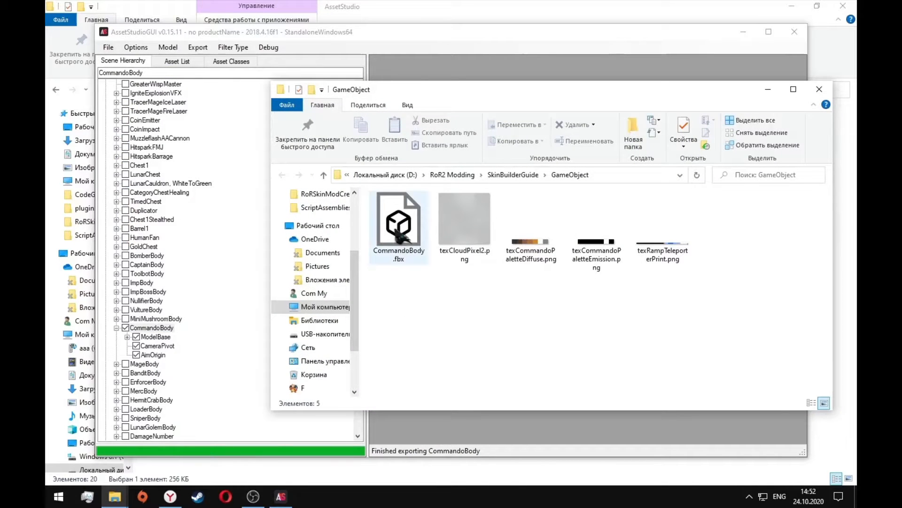
Show the SkinBuilderGuide folder that holds the export, and launch Blender with its default scene
{"action": "left_click", "coordinate": [515, 176]}
{"action": "left_click", "coordinate": [58, 497]}
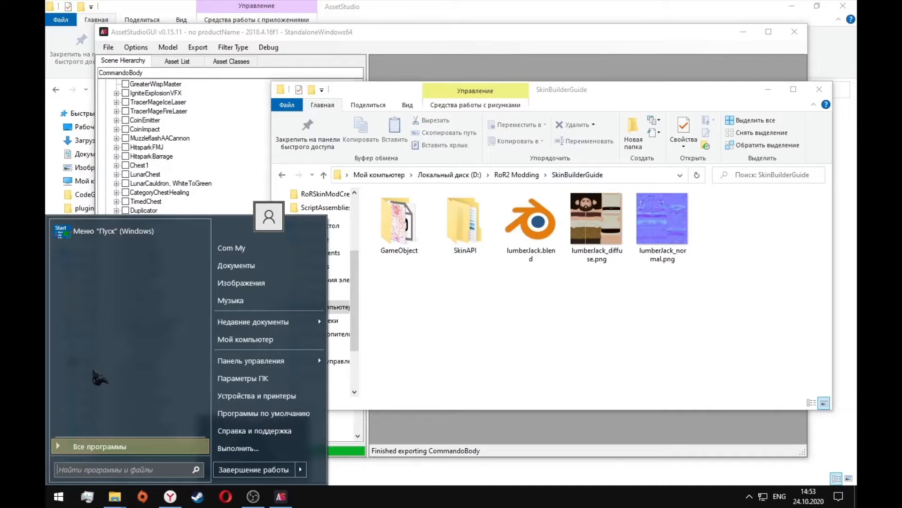
{"action": "type", "text": "blen"}
{"action": "key", "text": "Return"}
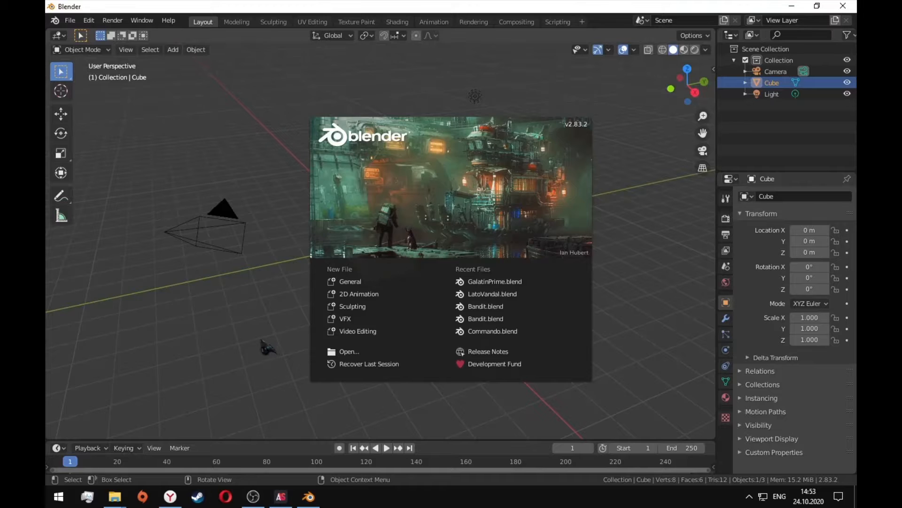
{"action": "left_click", "coordinate": [610, 274]}
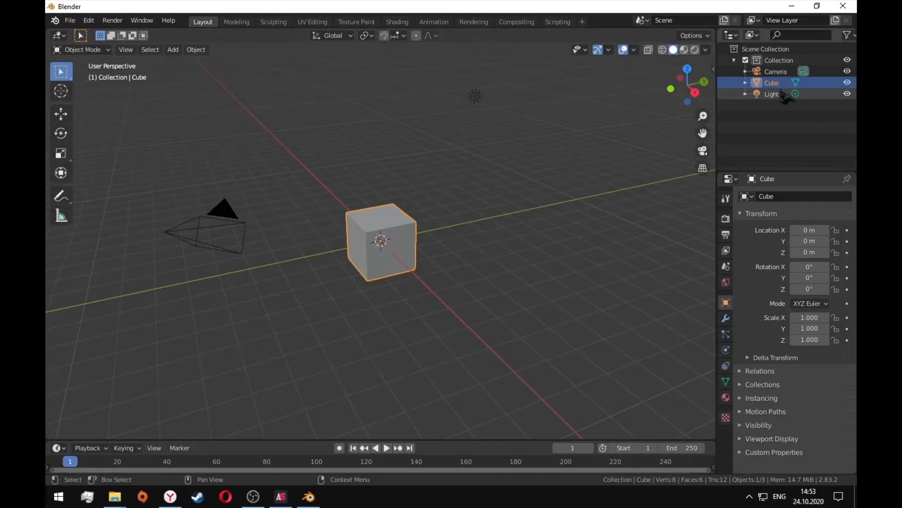
Delete the default camera, cube and light from the scene
{"action": "left_click", "coordinate": [776, 94]}
{"action": "left_click", "coordinate": [775, 73], "text": "shift"}
{"action": "key", "text": "Delete"}
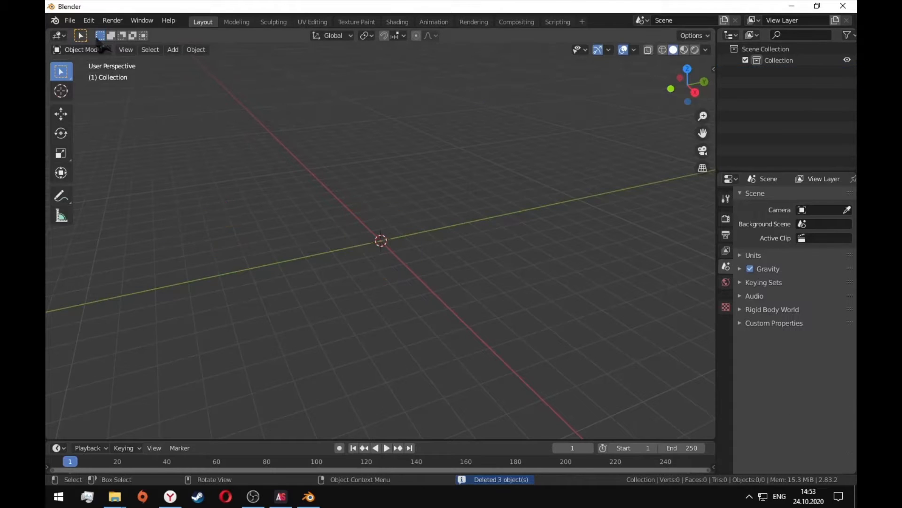
Import CommandoBody.fbx from the GameObject folder inside SkinBuilderGuide with the default FBX import settings
{"action": "left_click", "coordinate": [70, 20]}
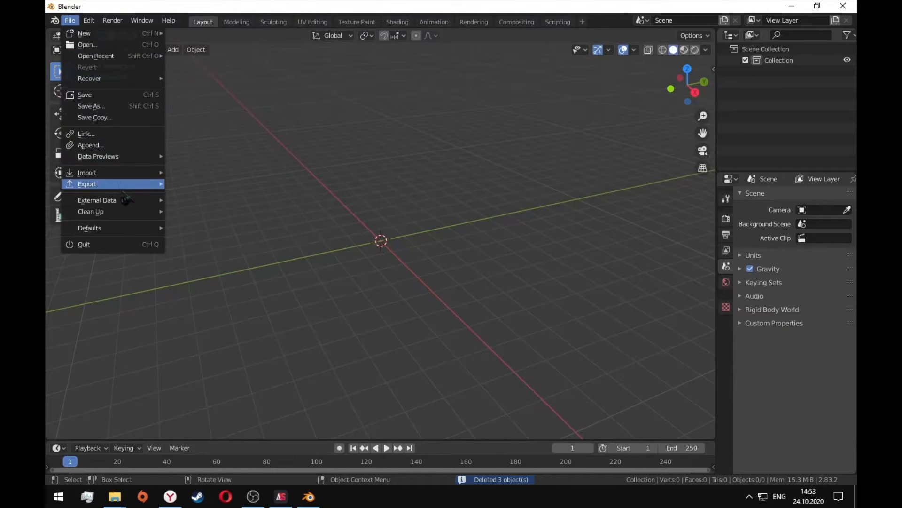
{"action": "mouse_move", "coordinate": [123, 173]}
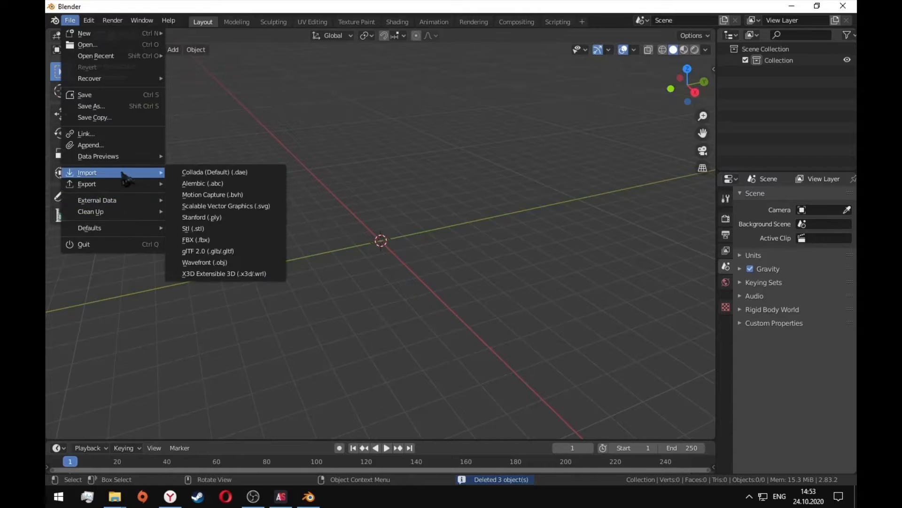
{"action": "left_click", "coordinate": [214, 240]}
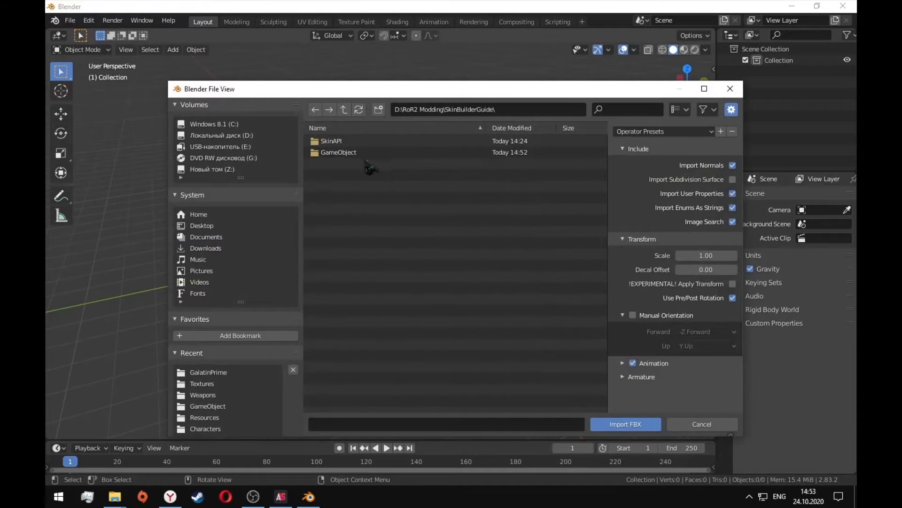
{"action": "double_click", "coordinate": [365, 153]}
{"action": "left_click", "coordinate": [366, 142]}
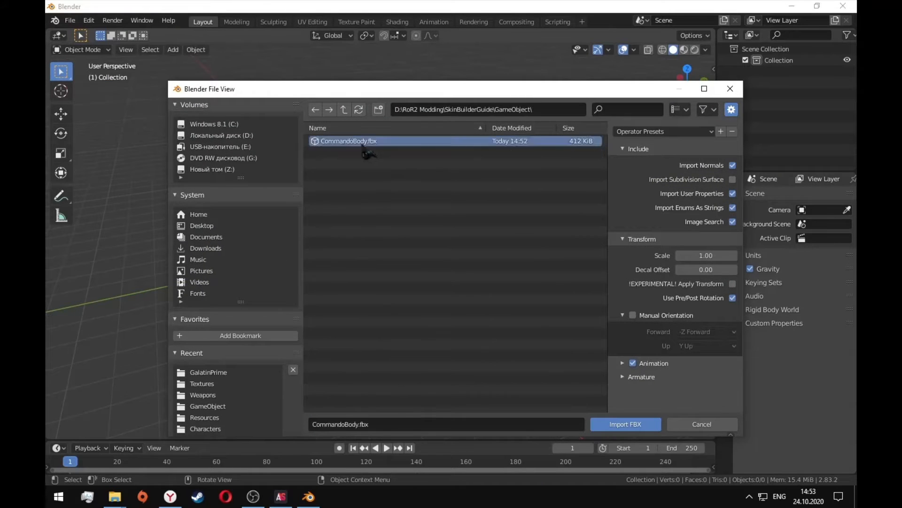
{"action": "left_click", "coordinate": [614, 424]}
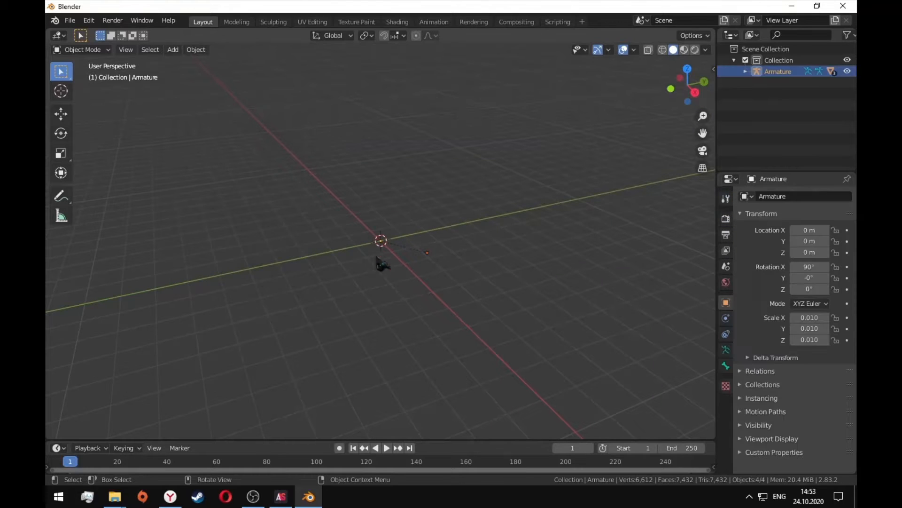
{"action": "middle_click_drag", "start_coordinate": [383, 262], "coordinate": [403, 291]}
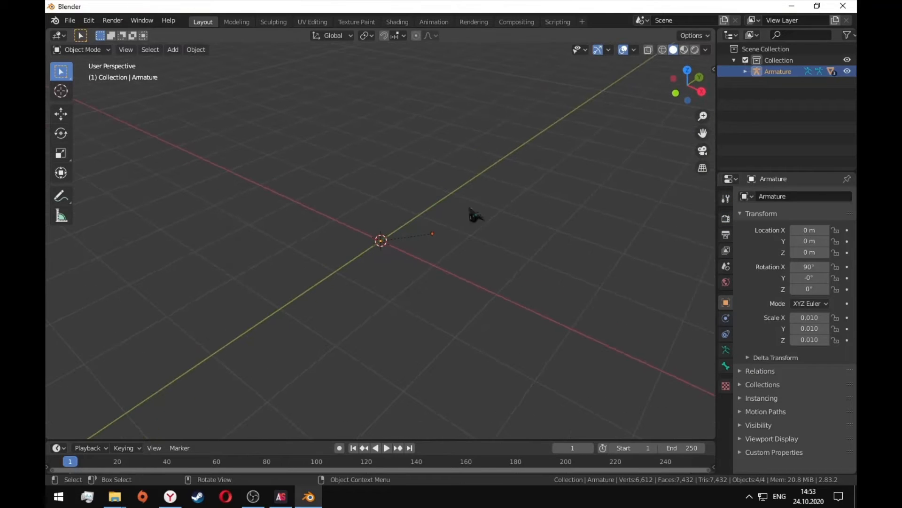
Switch to the Scripting workspace and create a new empty text for a script
{"action": "left_click", "coordinate": [550, 23]}
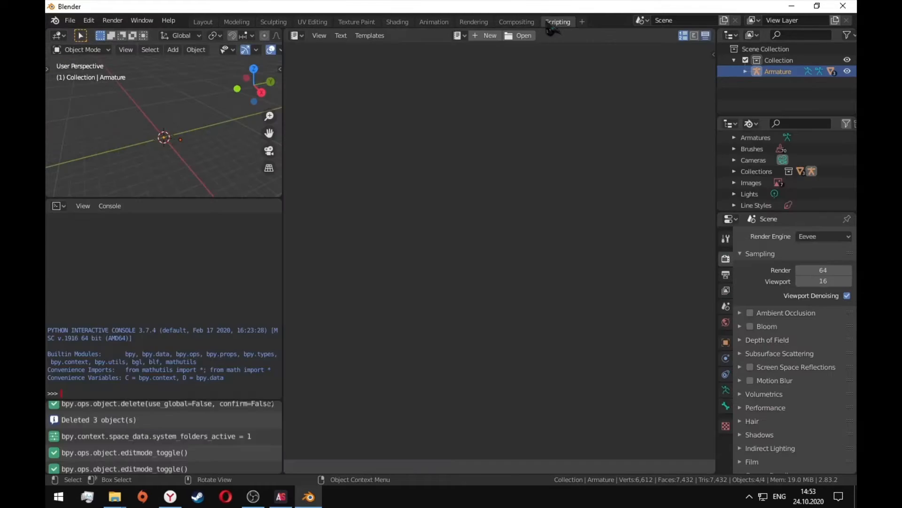
{"action": "left_click", "coordinate": [490, 36]}
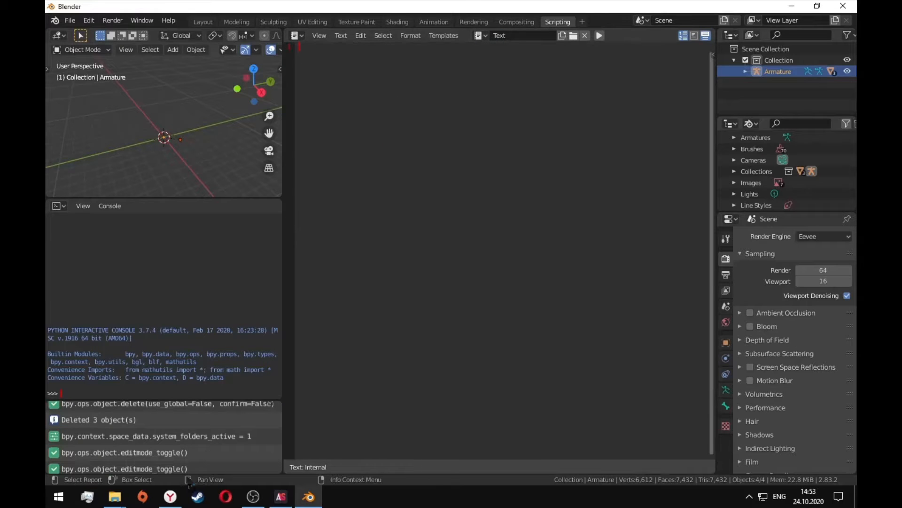
In the browser, open the raw Fix Commando.py from the CharacterScripts folder of the BlenderScripts repository and copy its entire code
{"action": "key", "text": "alt+Tab"}
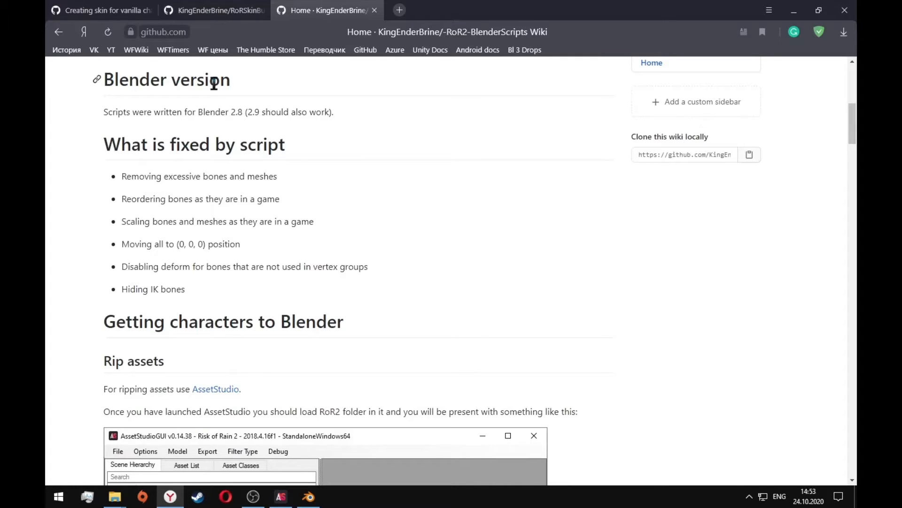
{"action": "scroll", "coordinate": [268, 164], "scroll_direction": "up", "scroll_amount": 3}
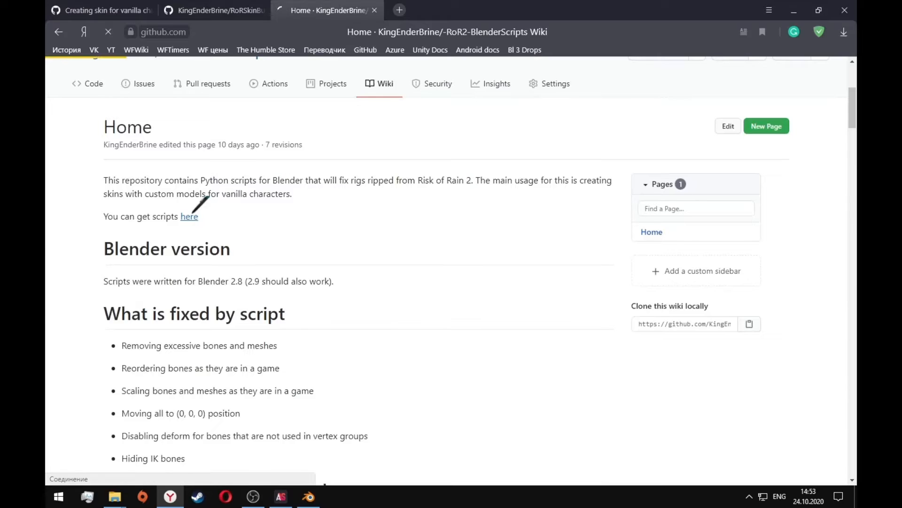
{"action": "scroll", "coordinate": [202, 222], "scroll_direction": "down", "scroll_amount": 5}
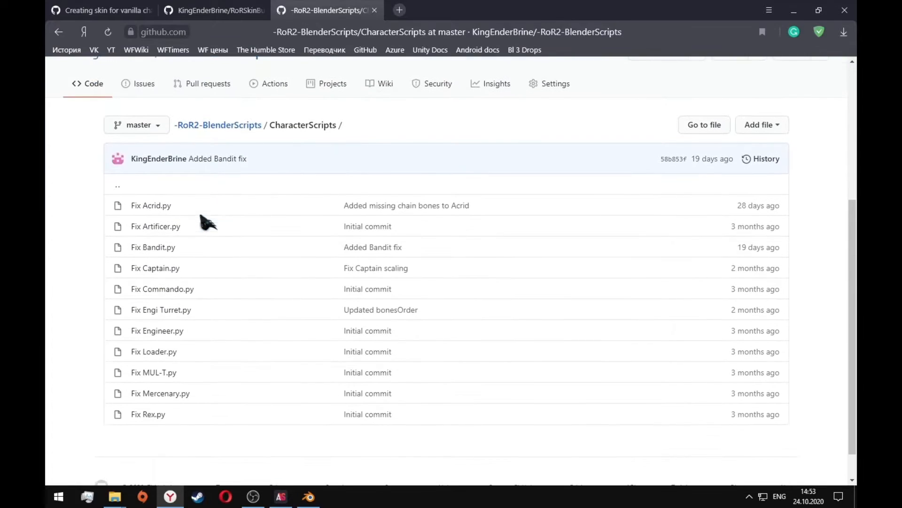
{"action": "scroll", "coordinate": [201, 215], "scroll_direction": "down", "scroll_amount": 1}
{"action": "left_click", "coordinate": [169, 248]}
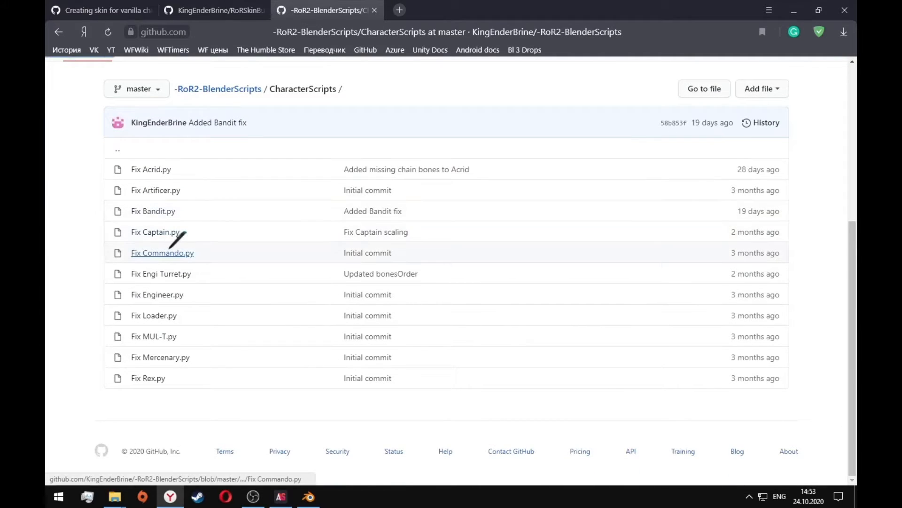
{"action": "scroll", "coordinate": [374, 289], "scroll_direction": "down", "scroll_amount": 3}
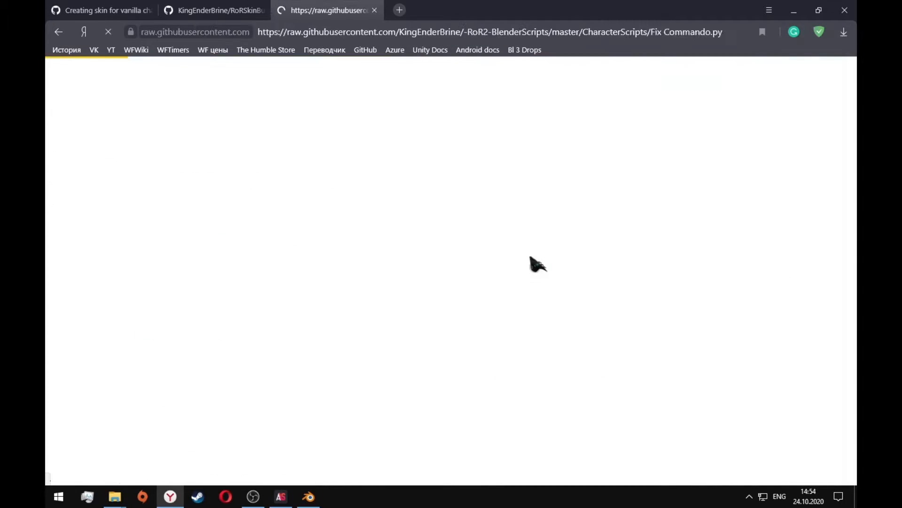
{"action": "key", "text": "ctrl+a"}
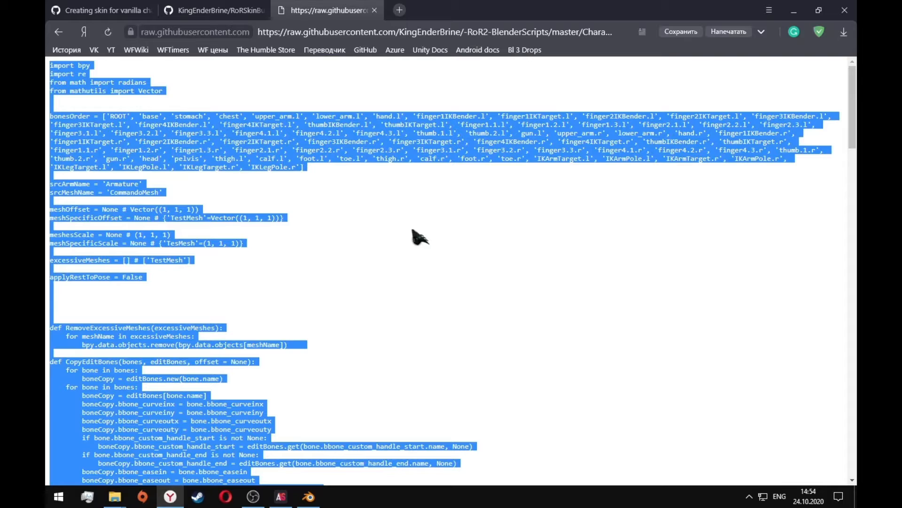
Switch back to Blender, paste the copied code into the empty text, and run the script
{"action": "left_click", "coordinate": [307, 498]}
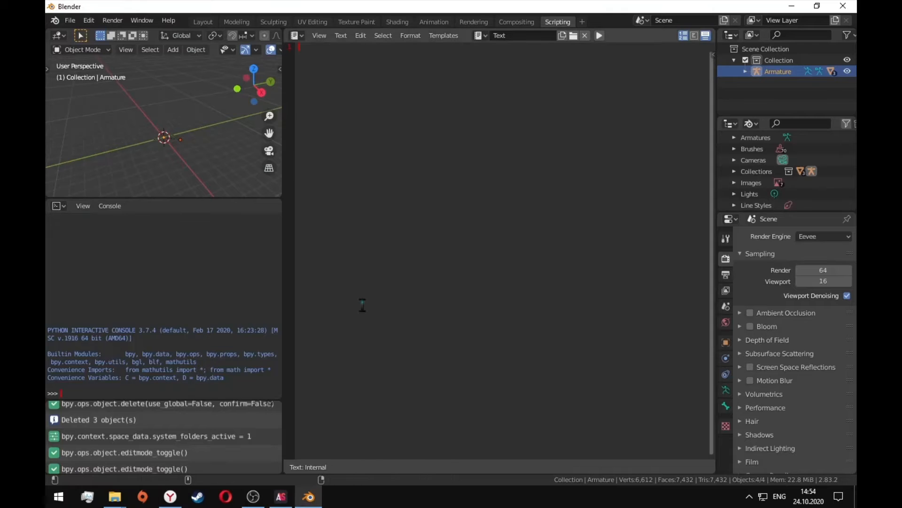
{"action": "key", "text": "ctrl+v"}
{"action": "scroll", "coordinate": [362, 305], "scroll_direction": "up", "scroll_amount": 5}
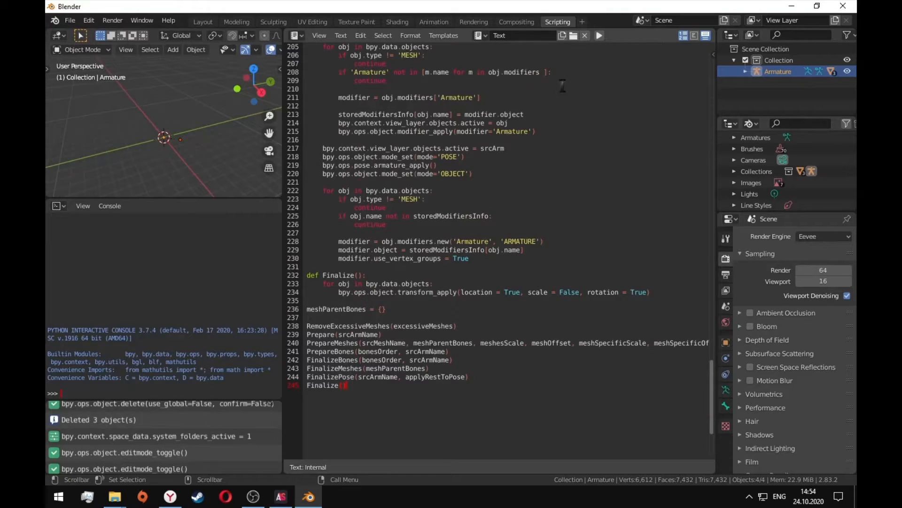
{"action": "left_click", "coordinate": [599, 36]}
Switch to the Layout workspace and examine the Commando model and its armature up close
{"action": "left_click", "coordinate": [206, 23]}
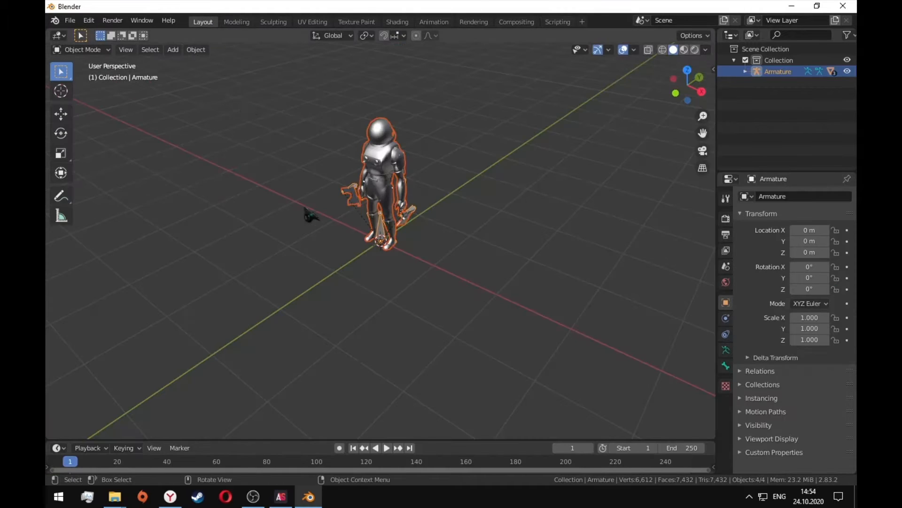
{"action": "scroll", "coordinate": [331, 208], "scroll_direction": "up", "scroll_amount": 3}
{"action": "middle_click_drag", "start_coordinate": [413, 191], "coordinate": [412, 167]}
{"action": "middle_click_drag", "start_coordinate": [412, 167], "coordinate": [397, 279], "text": "shift"}
{"action": "mouse_move", "coordinate": [398, 279]}
{"action": "middle_mouse_down"}
{"action": "mouse_move", "coordinate": [407, 302]}
{"action": "mouse_move", "coordinate": [416, 282]}
{"action": "mouse_move", "coordinate": [400, 288]}
{"action": "middle_mouse_up"}
{"action": "scroll", "coordinate": [417, 280], "scroll_direction": "up", "scroll_amount": 1}
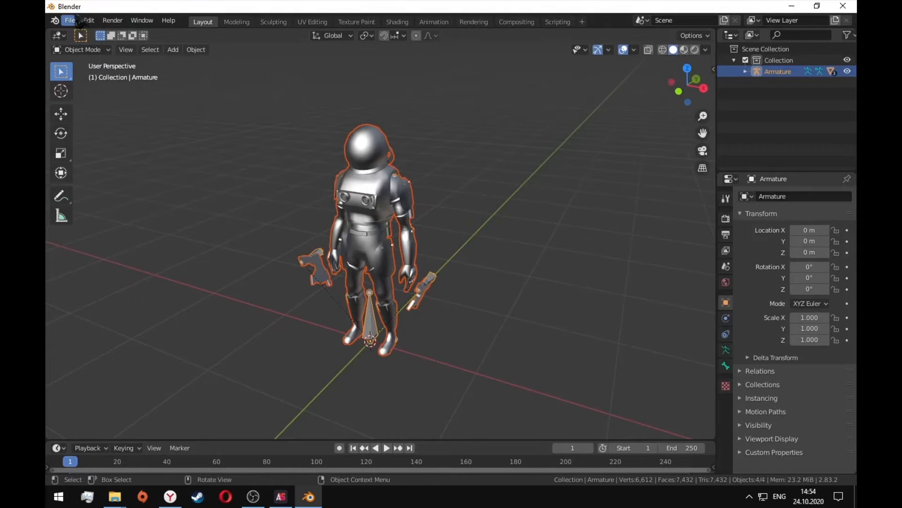
Append the lumberjack object from lumberjack.blend in the SkinBuilderGuide folder
{"action": "left_click", "coordinate": [70, 21]}
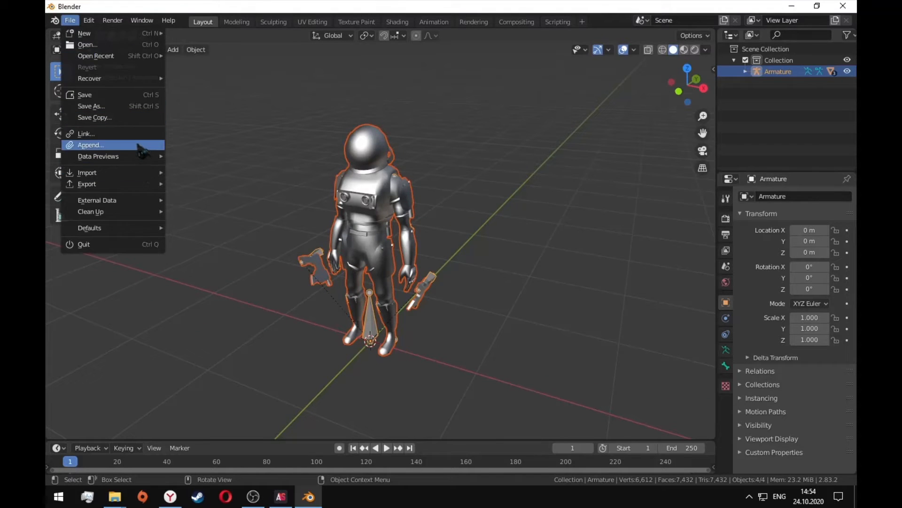
{"action": "left_click", "coordinate": [141, 150]}
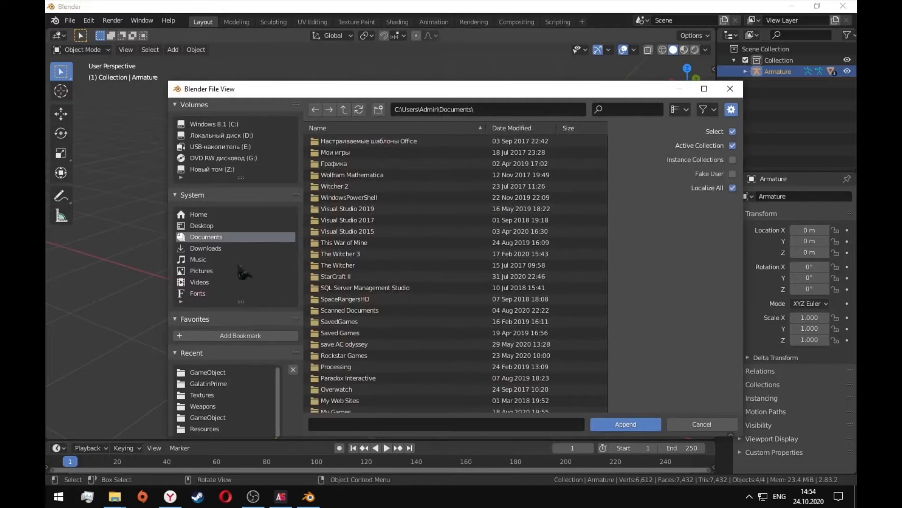
{"action": "left_click", "coordinate": [240, 372]}
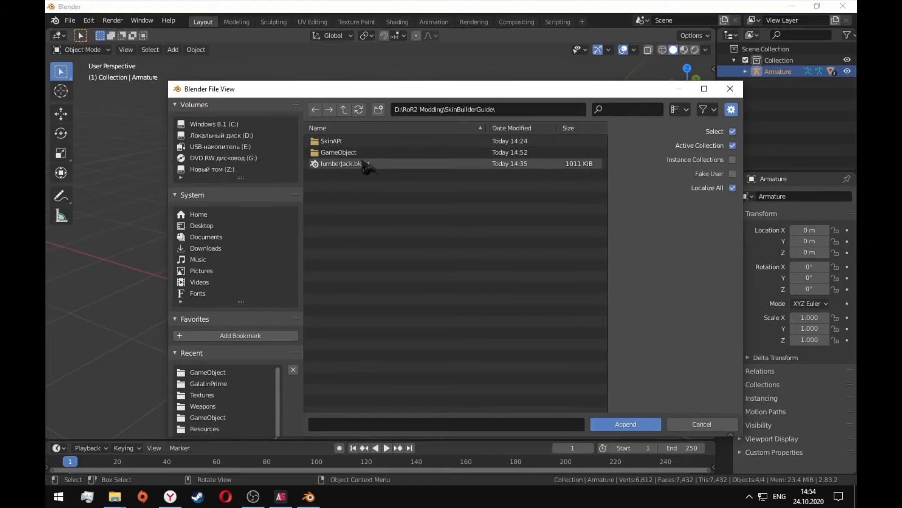
{"action": "left_click", "coordinate": [368, 164]}
{"action": "double_click", "coordinate": [385, 168]}
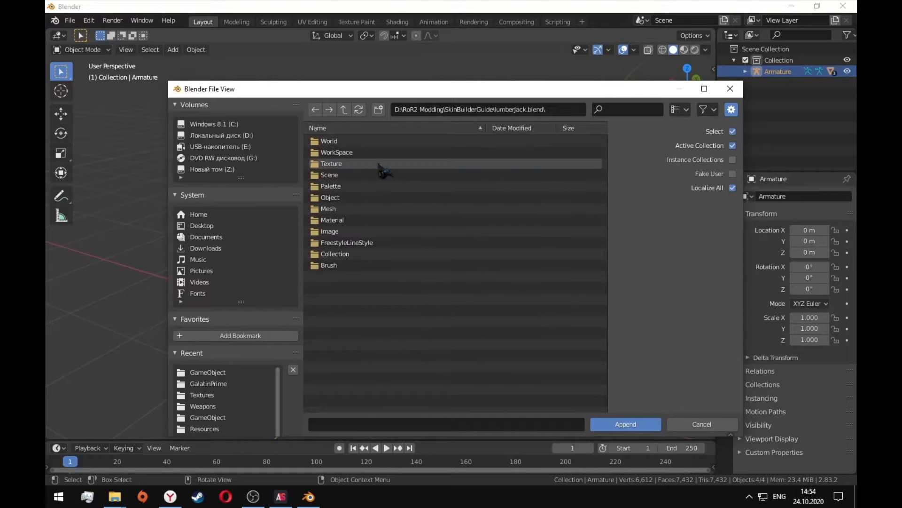
{"action": "double_click", "coordinate": [352, 199]}
{"action": "left_click", "coordinate": [337, 141]}
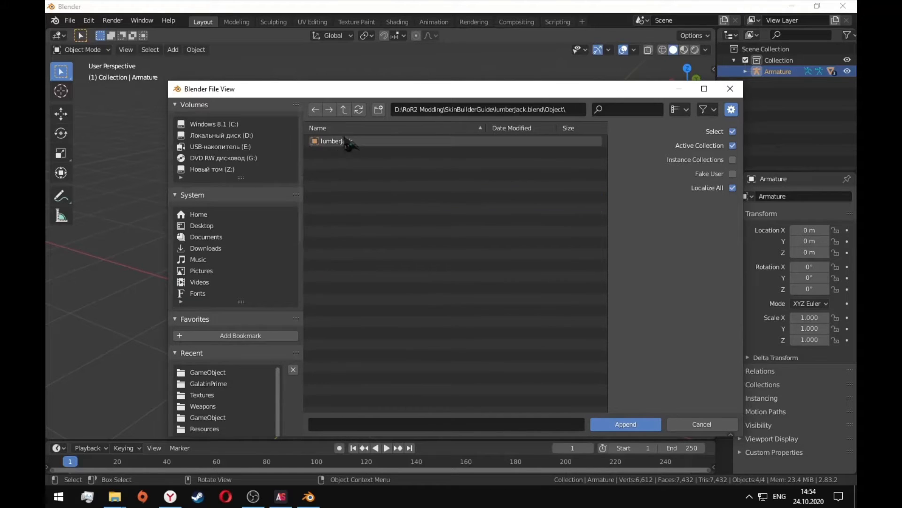
{"action": "left_click", "coordinate": [626, 424]}
Move the lumberjack mesh up along Z to about 0.916 m so it stands level with the Commando
{"action": "middle_click_drag", "start_coordinate": [451, 300], "coordinate": [399, 298]}
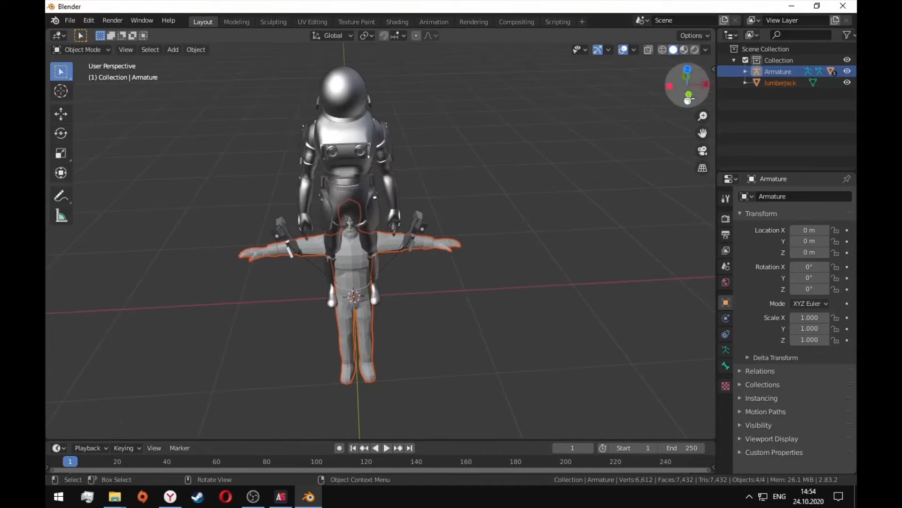
{"action": "left_click", "coordinate": [780, 82]}
{"action": "key", "text": "g"}
{"action": "key", "text": "z"}
{"action": "left_click", "coordinate": [457, 188]}
{"action": "left_click_drag", "start_coordinate": [688, 89], "coordinate": [662, 77]}
{"action": "scroll", "coordinate": [423, 235], "scroll_direction": "up", "scroll_amount": 4}
Set the armature to display in front of other objects and hide GunMesh and GunMesh.001
{"action": "left_click", "coordinate": [778, 72]}
{"action": "left_click", "coordinate": [740, 439]}
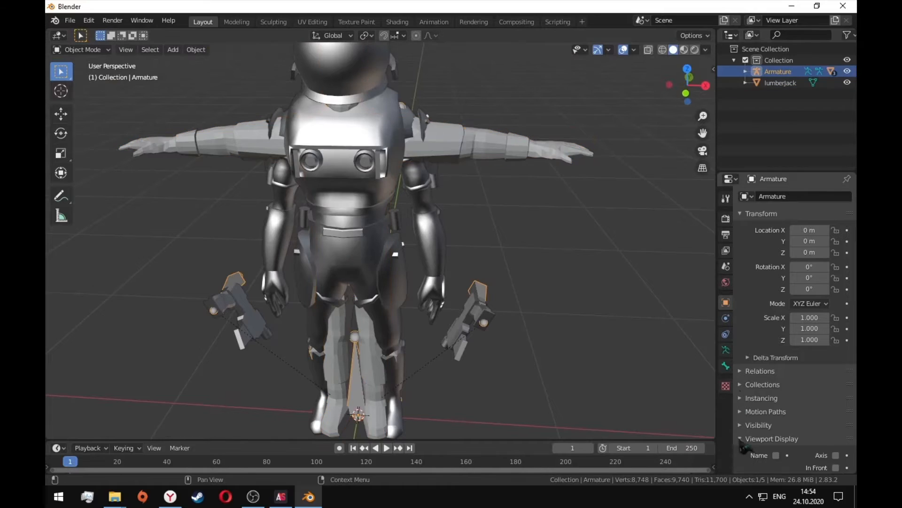
{"action": "scroll", "coordinate": [747, 444], "scroll_direction": "down", "scroll_amount": 2}
{"action": "left_click", "coordinate": [836, 422]}
{"action": "left_click", "coordinate": [745, 72]}
{"action": "left_click_drag", "start_coordinate": [848, 105], "coordinate": [848, 127]}
{"action": "left_click", "coordinate": [848, 106]}
Lower the lumberjack mesh along Z to about 0.898 m and check its alignment with the armature from several sides
{"action": "middle_click_drag", "start_coordinate": [494, 221], "coordinate": [543, 201]}
{"action": "left_click", "coordinate": [522, 190]}
{"action": "key", "text": "g"}
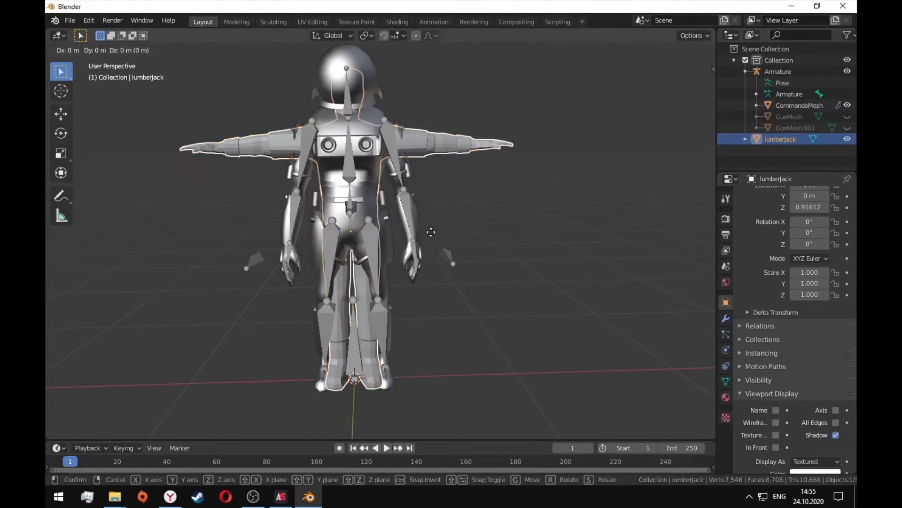
{"action": "key", "text": "z"}
{"action": "left_click", "coordinate": [437, 243]}
{"action": "key", "text": "KP_3"}
{"action": "scroll", "coordinate": [453, 282], "scroll_direction": "up", "scroll_amount": 4}
{"action": "scroll", "coordinate": [459, 301], "scroll_direction": "down", "scroll_amount": 4}
{"action": "middle_click_drag", "start_coordinate": [459, 312], "coordinate": [380, 286]}
{"action": "scroll", "coordinate": [381, 287], "scroll_direction": "up", "scroll_amount": 2}
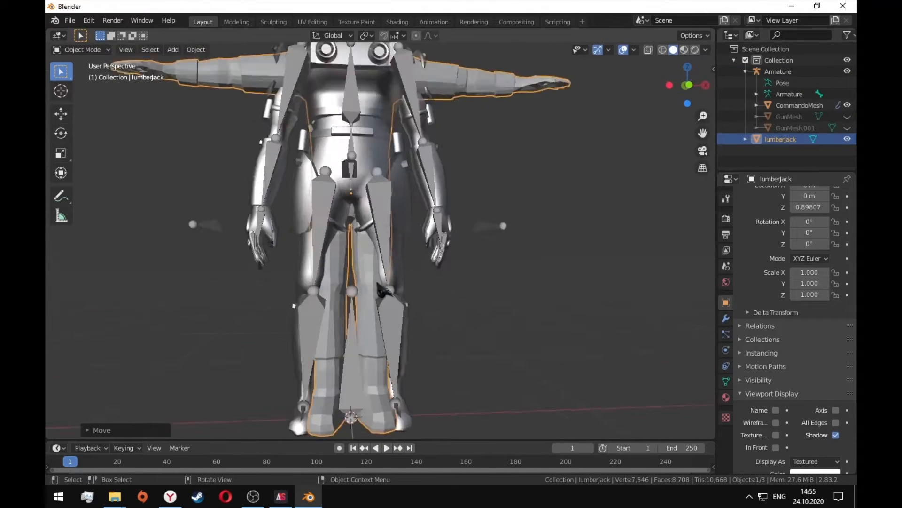
{"action": "scroll", "coordinate": [381, 286], "scroll_direction": "down", "scroll_amount": 2}
Set the pivot point to 3D Cursor and scale the lumberjack mesh uniformly to about 1.064
{"action": "left_click", "coordinate": [367, 36]}
{"action": "left_click", "coordinate": [383, 71]}
{"action": "key", "text": "s"}
{"action": "key", "text": "z"}
{"action": "key", "text": "s"}
{"action": "left_click", "coordinate": [462, 239]}
{"action": "middle_click_drag", "start_coordinate": [466, 246], "coordinate": [512, 263]}
Put the armature into Pose Mode and select the right upper arm bone
{"action": "left_click", "coordinate": [416, 223]}
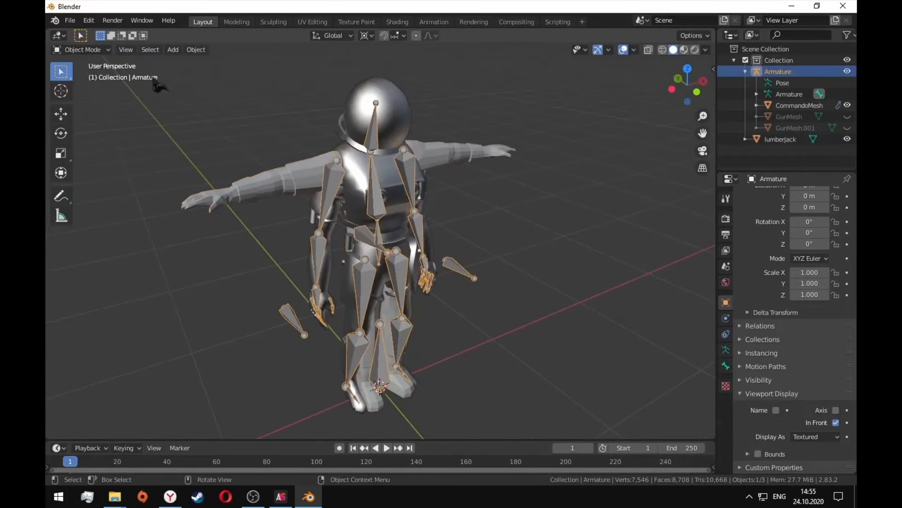
{"action": "left_click", "coordinate": [82, 50]}
{"action": "left_click", "coordinate": [83, 87]}
{"action": "left_click", "coordinate": [344, 174]}
{"action": "key", "text": "r"}
{"action": "right_click", "coordinate": [381, 178]}
{"action": "key", "text": "r"}
{"action": "right_click", "coordinate": [339, 186]}
Set the pivot point to Active Element and undo the last rotation of the right upper arm
{"action": "left_click", "coordinate": [383, 36]}
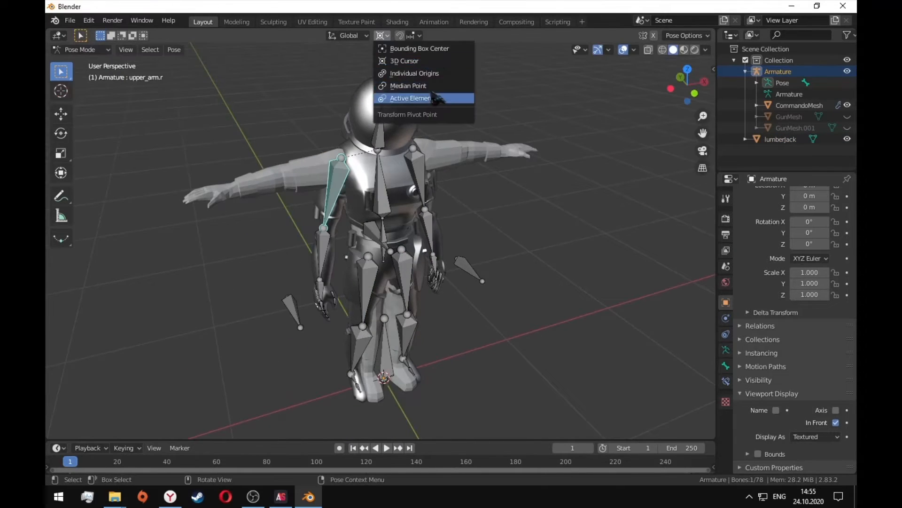
{"action": "left_click", "coordinate": [435, 98]}
{"action": "mouse_move", "coordinate": [521, 155]}
{"action": "middle_mouse_down"}
{"action": "mouse_move", "coordinate": [527, 141]}
{"action": "mouse_move", "coordinate": [529, 169]}
{"action": "mouse_move", "coordinate": [526, 145]}
{"action": "mouse_move", "coordinate": [528, 153]}
{"action": "middle_mouse_up"}
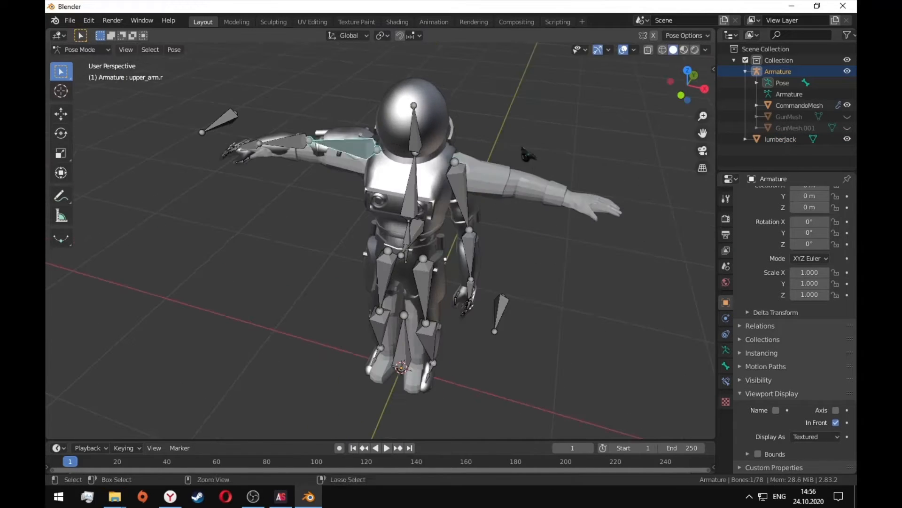
{"action": "key", "text": "ctrl+z"}
Enable X-axis mirroring and rotate the upper arm about the Y axis so both arms follow the lumberjack's outstretched arms
{"action": "left_click", "coordinate": [653, 36]}
{"action": "key", "text": "r"}
{"action": "key", "text": "y"}
{"action": "left_click", "coordinate": [263, 151]}
{"action": "scroll", "coordinate": [263, 198], "scroll_direction": "up", "scroll_amount": 4}
{"action": "middle_click_drag", "start_coordinate": [249, 235], "coordinate": [263, 206]}
{"action": "scroll", "coordinate": [329, 211], "scroll_direction": "down", "scroll_amount": 4}
Hide CommandoMesh, leave Pose Mode, and select the lumberjack mesh
{"action": "left_click", "coordinate": [848, 105]}
{"action": "scroll", "coordinate": [470, 235], "scroll_direction": "up", "scroll_amount": 3}
{"action": "middle_click_drag", "start_coordinate": [479, 235], "coordinate": [457, 228]}
{"action": "key", "text": "ctrl+Tab"}
{"action": "left_click", "coordinate": [457, 228]}
{"action": "key", "text": "Tab"}
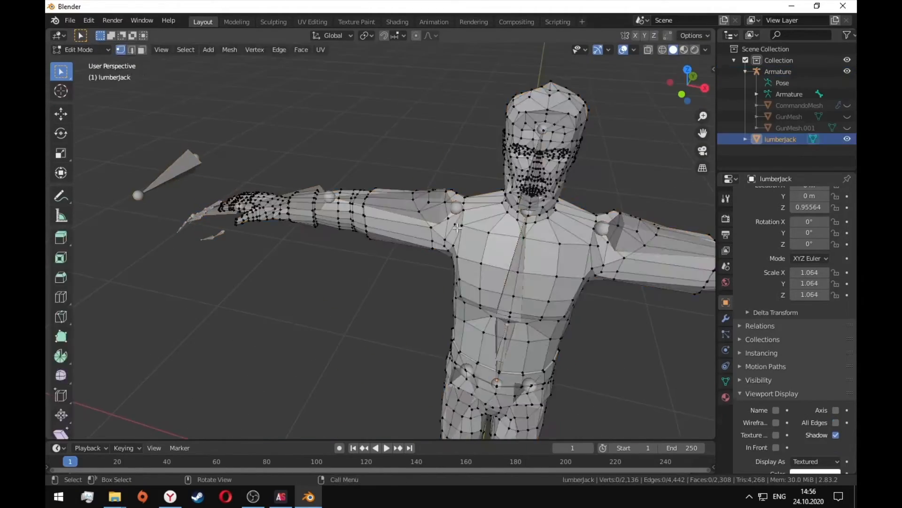
{"action": "key", "text": "Tab"}
Scale up the lumberjack mesh in X and Y only, locking Z, to match the armature's arms and torso
{"action": "key", "text": "s"}
{"action": "key", "text": "shift+x"}
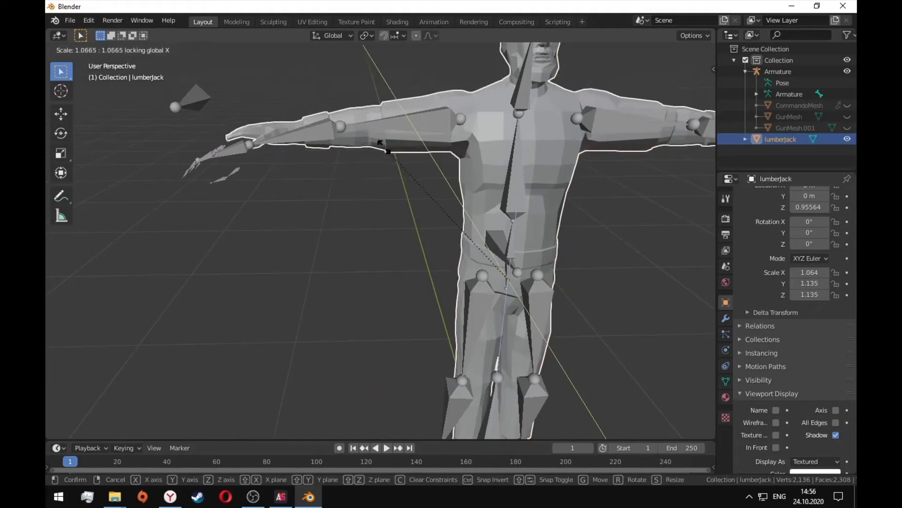
{"action": "key", "text": "shift+z"}
{"action": "left_click", "coordinate": [361, 143]}
{"action": "middle_click_drag", "start_coordinate": [404, 155], "coordinate": [376, 188]}
{"action": "key", "text": "s"}
{"action": "key", "text": "shift+z"}
{"action": "key", "text": "shift+z"}
{"action": "left_click", "coordinate": [425, 176]}
In Pose Mode, rotate the armature's upper arm and forearm bones about the Z axis to follow the lumberjack's arms
{"action": "left_click", "coordinate": [376, 206]}
{"action": "key", "text": "ctrl+Tab"}
{"action": "left_click", "coordinate": [371, 198]}
{"action": "key", "text": "r"}
{"action": "key", "text": "z"}
{"action": "middle_click_drag", "start_coordinate": [439, 191], "coordinate": [397, 246]}
{"action": "left_click", "coordinate": [403, 180]}
{"action": "left_click", "coordinate": [268, 174]}
{"action": "key", "text": "r"}
{"action": "key", "text": "z"}
{"action": "left_click", "coordinate": [320, 202]}
Return to Object Mode and rescale the lumberjack mesh to match the arm and hand bones, finishing with the armature selected
{"action": "left_click", "coordinate": [446, 197]}
{"action": "key", "text": "Tab"}
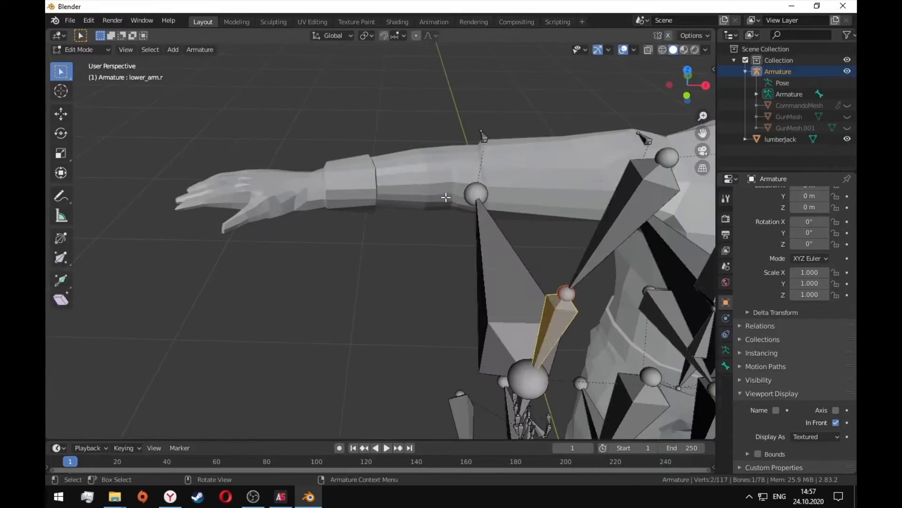
{"action": "key", "text": "Tab"}
{"action": "key", "text": "ctrl+Tab"}
{"action": "left_click", "coordinate": [445, 197]}
{"action": "key", "text": "s"}
{"action": "key", "text": "z"}
{"action": "middle_click_drag", "start_coordinate": [446, 198], "coordinate": [489, 282]}
{"action": "left_click", "coordinate": [479, 238]}
{"action": "left_click", "coordinate": [470, 145]}
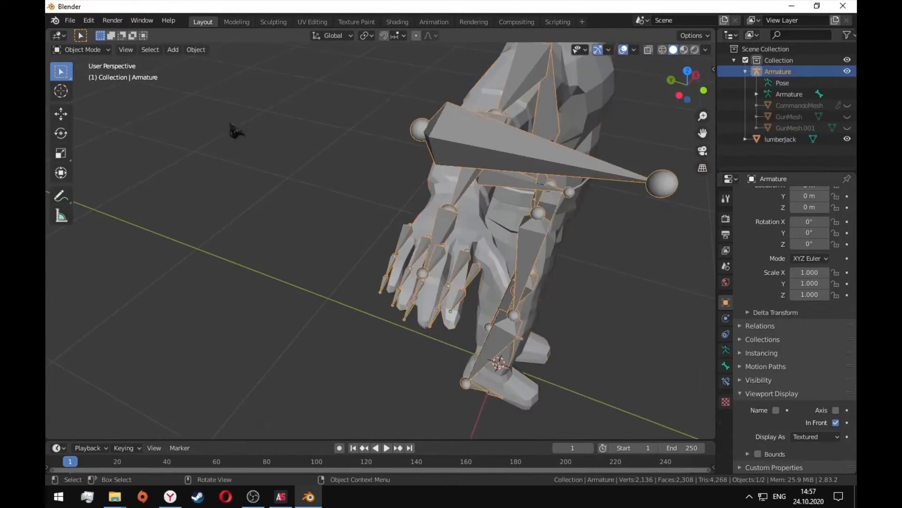
In Pose Mode, rotate a hand bone to fit it inside the lumberjack's hand
{"action": "key", "text": "ctrl+Tab"}
{"action": "left_click", "coordinate": [362, 270]}
{"action": "mouse_move", "coordinate": [230, 124]}
{"action": "middle_mouse_down"}
{"action": "mouse_move", "coordinate": [348, 211]}
{"action": "mouse_move", "coordinate": [474, 228]}
{"action": "mouse_move", "coordinate": [504, 201]}
{"action": "mouse_move", "coordinate": [388, 185]}
{"action": "mouse_move", "coordinate": [233, 114]}
{"action": "middle_mouse_up"}
{"action": "key", "text": "r"}
{"action": "left_click", "coordinate": [503, 202]}
Rotate the leg bones about the Y axis to fit them inside the lumberjack's legs
{"action": "key", "text": "ctrl+Tab"}
{"action": "key", "text": "Tab"}
{"action": "key", "text": "ctrl+Tab"}
{"action": "left_click", "coordinate": [395, 127]}
{"action": "key", "text": "r"}
{"action": "key", "text": "y"}
{"action": "middle_click_drag", "start_coordinate": [460, 176], "coordinate": [479, 296], "text": "shift"}
{"action": "left_click", "coordinate": [454, 204]}
Rotate the foot bones about the X axis to follow the lumberjack's feet, turning both together by about 16°
{"action": "left_click", "coordinate": [418, 256]}
{"action": "key", "text": "r"}
{"action": "key", "text": "x"}
{"action": "left_click", "coordinate": [459, 263]}
{"action": "left_click", "coordinate": [372, 256], "text": "shift"}
{"action": "key", "text": "r"}
{"action": "key", "text": "x"}
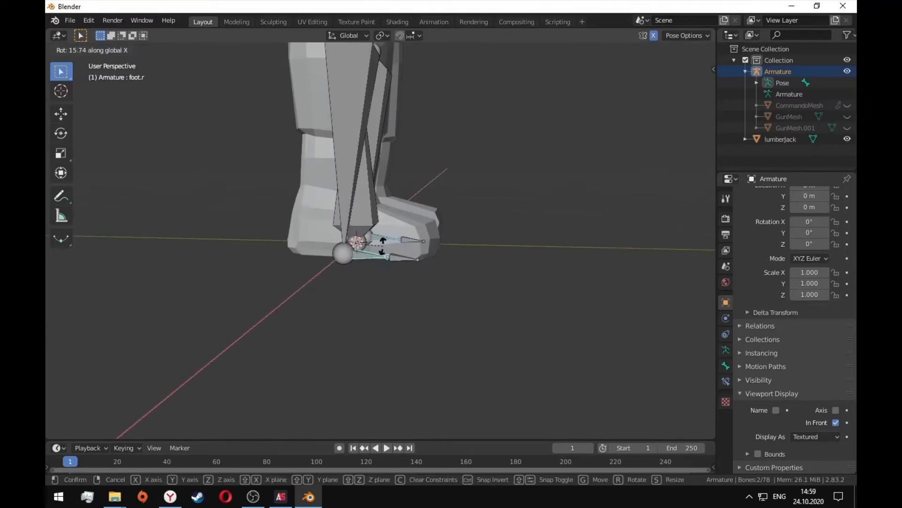
{"action": "left_click", "coordinate": [382, 246]}
Put the lumberjack mesh into Edit Mode and select the vertices at the tip of its thumb
{"action": "scroll", "coordinate": [407, 241], "scroll_direction": "down", "scroll_amount": 2}
{"action": "mouse_move", "coordinate": [381, 245]}
{"action": "middle_mouse_down"}
{"action": "mouse_move", "coordinate": [407, 241]}
{"action": "mouse_move", "coordinate": [414, 258]}
{"action": "mouse_move", "coordinate": [324, 264]}
{"action": "mouse_move", "coordinate": [289, 186]}
{"action": "mouse_move", "coordinate": [446, 220]}
{"action": "mouse_move", "coordinate": [443, 264]}
{"action": "middle_mouse_up"}
{"action": "scroll", "coordinate": [447, 220], "scroll_direction": "up", "scroll_amount": 2}
{"action": "key", "text": "ctrl+Tab"}
{"action": "left_click", "coordinate": [446, 220]}
{"action": "key", "text": "Tab"}
{"action": "scroll", "coordinate": [444, 263], "scroll_direction": "up", "scroll_amount": 4}
{"action": "left_click_drag", "start_coordinate": [367, 265], "coordinate": [399, 298]}
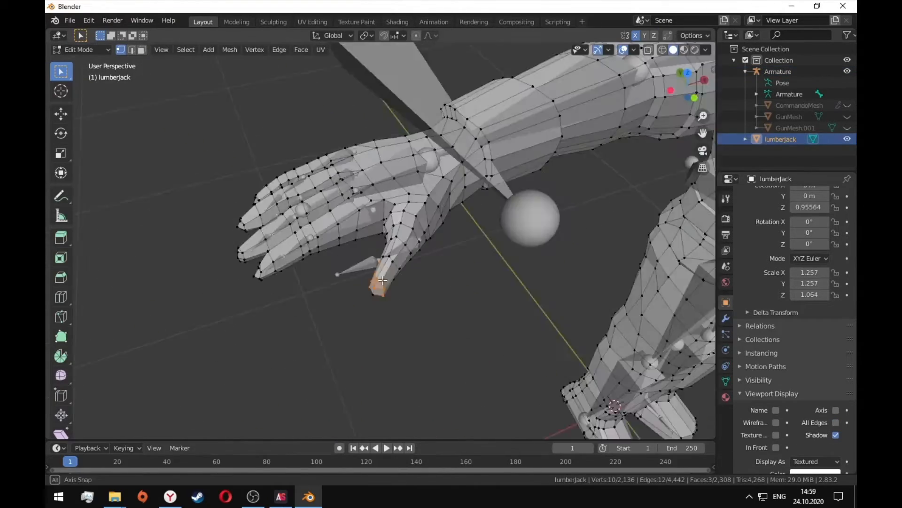
Extend the selection on the lumberjack mesh from the thumb tip to the whole thumb and its base, using X-ray display
{"action": "key", "text": "shift+z"}
{"action": "middle_click_drag", "start_coordinate": [400, 298], "coordinate": [332, 252]}
{"action": "left_click_drag", "start_coordinate": [242, 141], "coordinate": [332, 252], "text": "shift"}
{"action": "mouse_move", "coordinate": [333, 252]}
{"action": "middle_mouse_down"}
{"action": "mouse_move", "coordinate": [426, 294]}
{"action": "mouse_move", "coordinate": [471, 258]}
{"action": "mouse_move", "coordinate": [512, 250]}
{"action": "middle_mouse_up"}
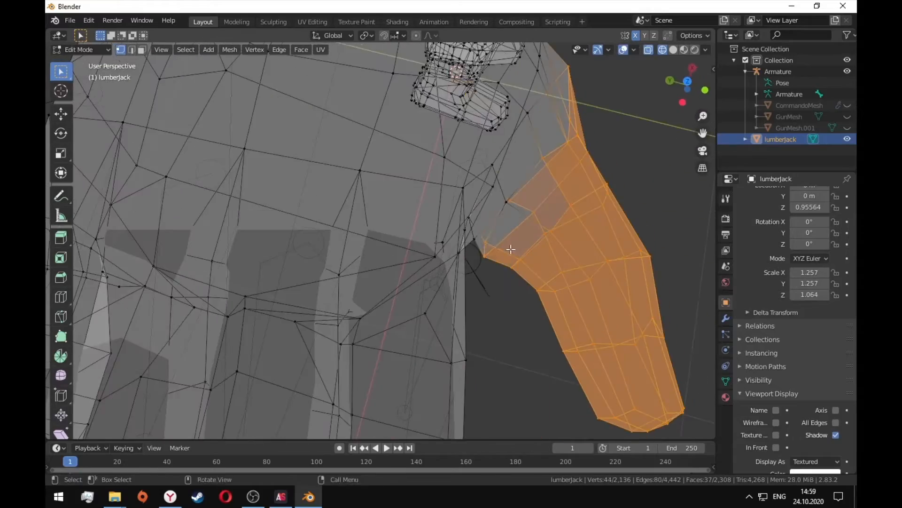
{"action": "left_click_drag", "start_coordinate": [512, 249], "coordinate": [479, 226], "text": "shift"}
{"action": "key", "text": "shift+z"}
{"action": "mouse_move", "coordinate": [479, 226]}
{"action": "middle_mouse_down"}
{"action": "mouse_move", "coordinate": [348, 207]}
{"action": "mouse_move", "coordinate": [338, 192]}
{"action": "mouse_move", "coordinate": [324, 225]}
{"action": "middle_mouse_up"}
{"action": "key", "text": "shift+z"}
{"action": "left_click_drag", "start_coordinate": [357, 202], "coordinate": [423, 240], "text": "shift"}
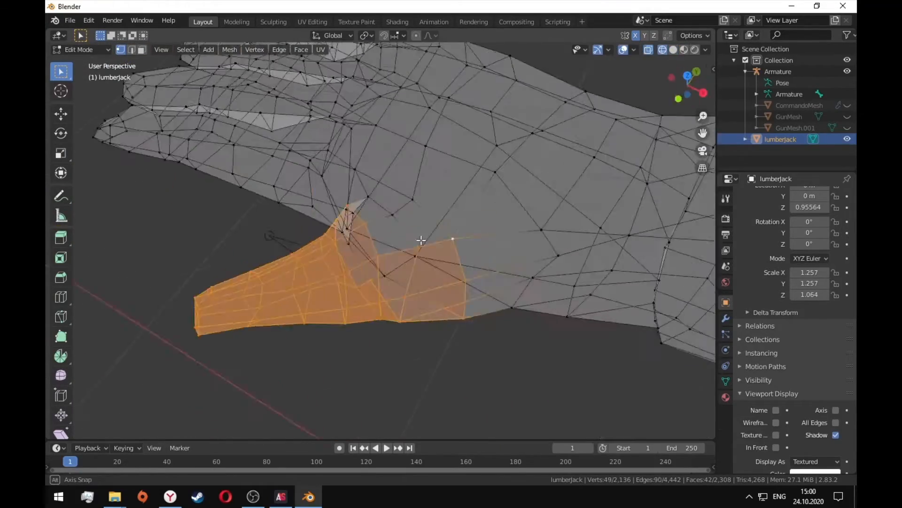
{"action": "key", "text": "shift+z"}
{"action": "middle_click_drag", "start_coordinate": [423, 240], "coordinate": [397, 231]}
Move and rotate the selected thumb vertices so the thumb lines up with the armature's thumb bones
{"action": "key", "text": "g"}
{"action": "left_click", "coordinate": [373, 238]}
{"action": "key", "text": "r"}
{"action": "left_click", "coordinate": [376, 226]}
{"action": "key", "text": "r"}
{"action": "left_click", "coordinate": [532, 263]}
{"action": "key", "text": "g"}
{"action": "left_click", "coordinate": [508, 292]}
Reposition individual vertices at the thumb's base to smooth the reshaped area, and return to Object Mode
{"action": "middle_click_drag", "start_coordinate": [508, 291], "coordinate": [333, 247]}
{"action": "left_click", "coordinate": [430, 249], "text": "shift"}
{"action": "key", "text": "g"}
{"action": "key", "text": "g"}
{"action": "left_click", "coordinate": [440, 267]}
{"action": "left_click", "coordinate": [413, 235]}
{"action": "key", "text": "g"}
{"action": "left_click", "coordinate": [415, 236]}
{"action": "scroll", "coordinate": [387, 244], "scroll_direction": "down", "scroll_amount": 5}
{"action": "scroll", "coordinate": [381, 266], "scroll_direction": "down", "scroll_amount": 4}
{"action": "key", "text": "Tab"}
{"action": "scroll", "coordinate": [292, 169], "scroll_direction": "down", "scroll_amount": 2}
{"action": "scroll", "coordinate": [357, 208], "scroll_direction": "up", "scroll_amount": 5}
{"action": "scroll", "coordinate": [333, 248], "scroll_direction": "down", "scroll_amount": 1}
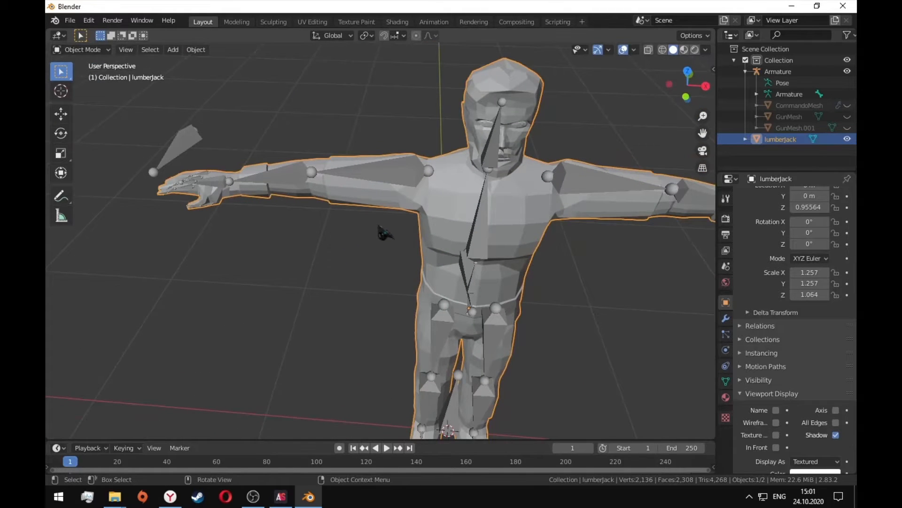
Try to parent the lumberjack mesh to the armature with automatic weights
{"action": "middle_click_drag", "start_coordinate": [384, 232], "coordinate": [421, 247]}
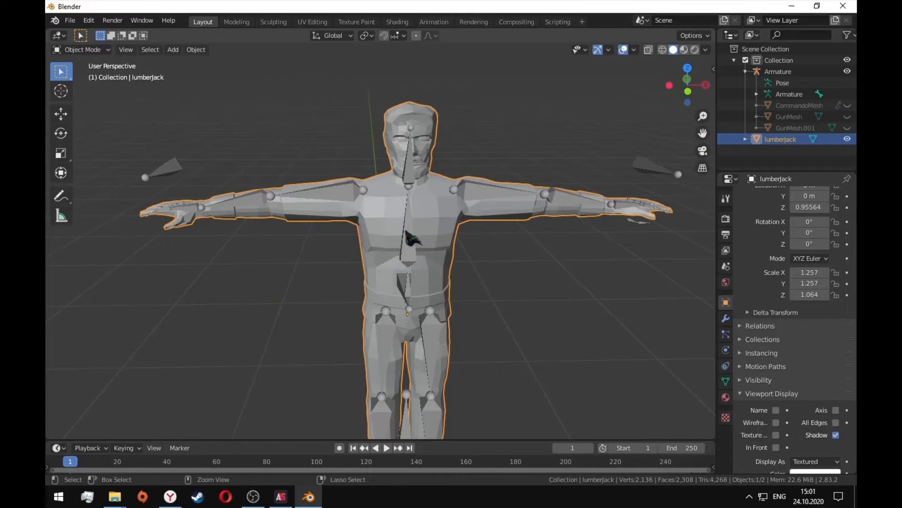
{"action": "left_click", "coordinate": [403, 241], "text": "shift"}
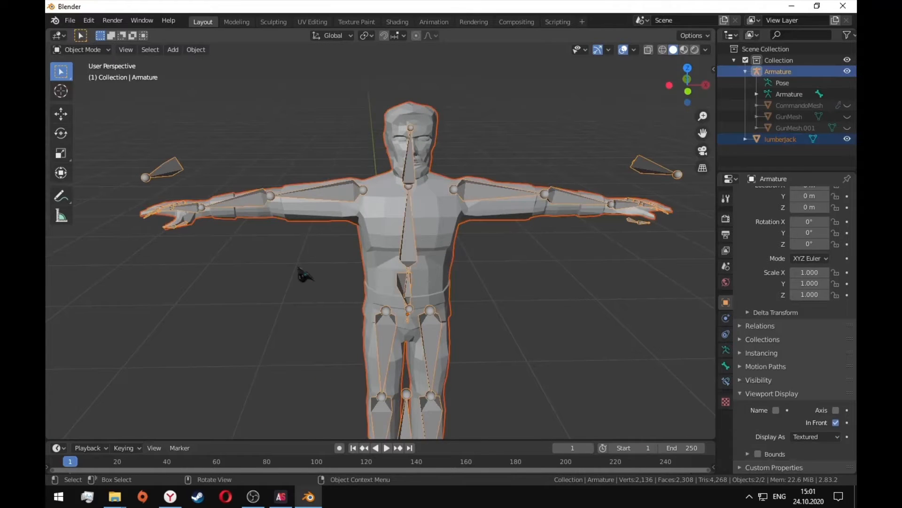
{"action": "key", "text": "ctrl+p"}
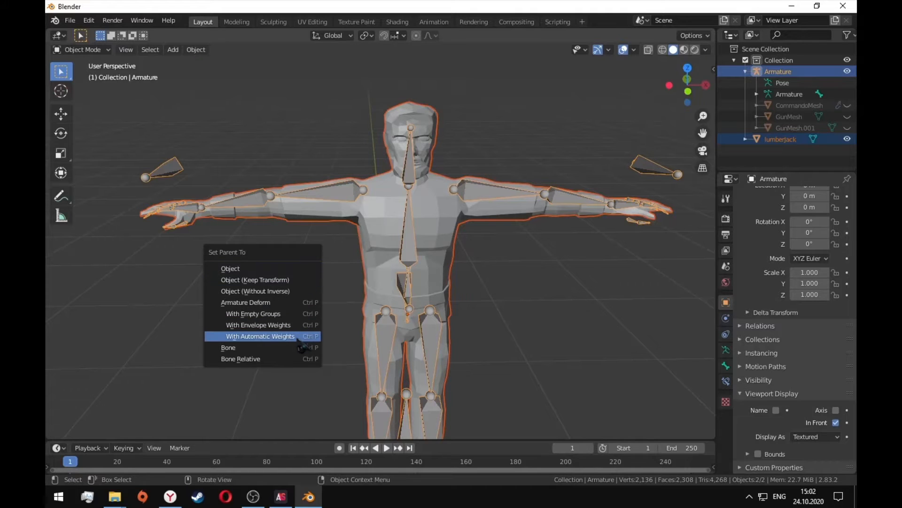
{"action": "left_click", "coordinate": [297, 336]}
{"action": "key", "text": "ctrl+z"}
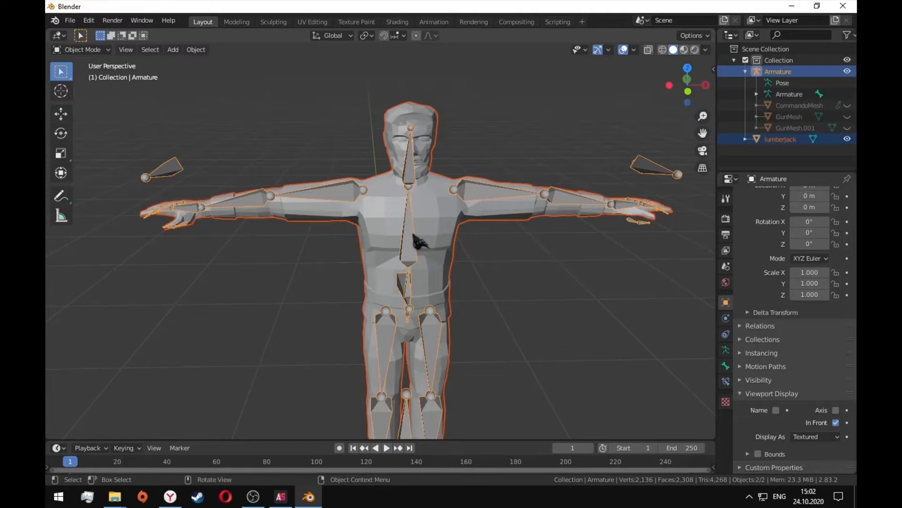
Select only the armature, enter Pose Mode and apply the current pose as the rest pose
{"action": "left_click", "coordinate": [414, 235]}
{"action": "left_click", "coordinate": [308, 190]}
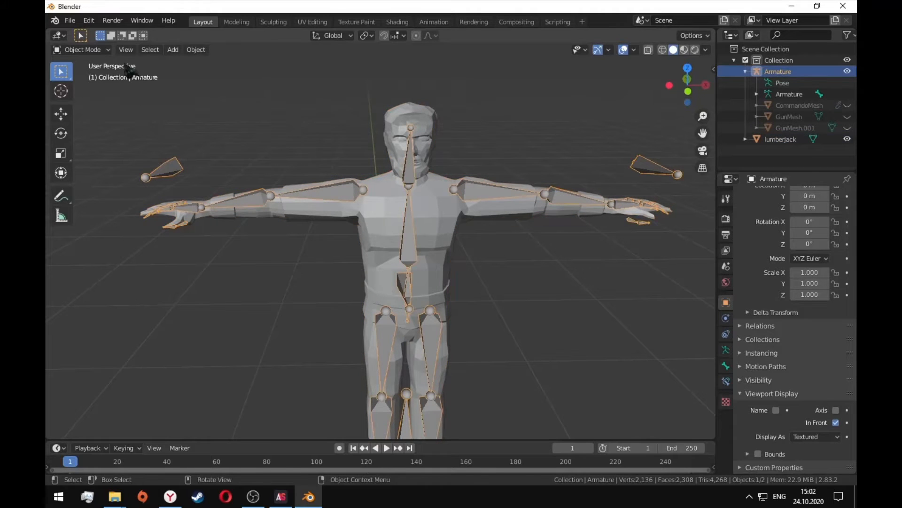
{"action": "left_click", "coordinate": [80, 49]}
{"action": "left_click", "coordinate": [96, 89]}
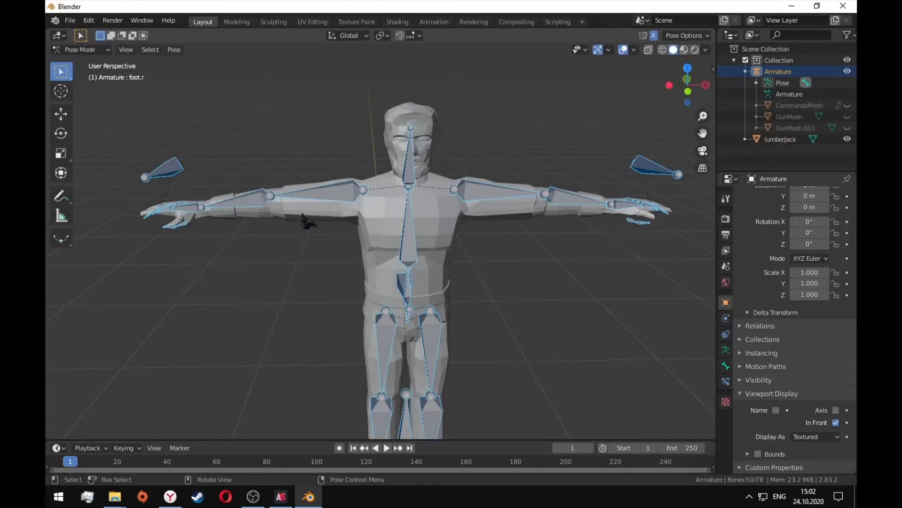
{"action": "key", "text": "F3"}
{"action": "type", "text": "appl"}
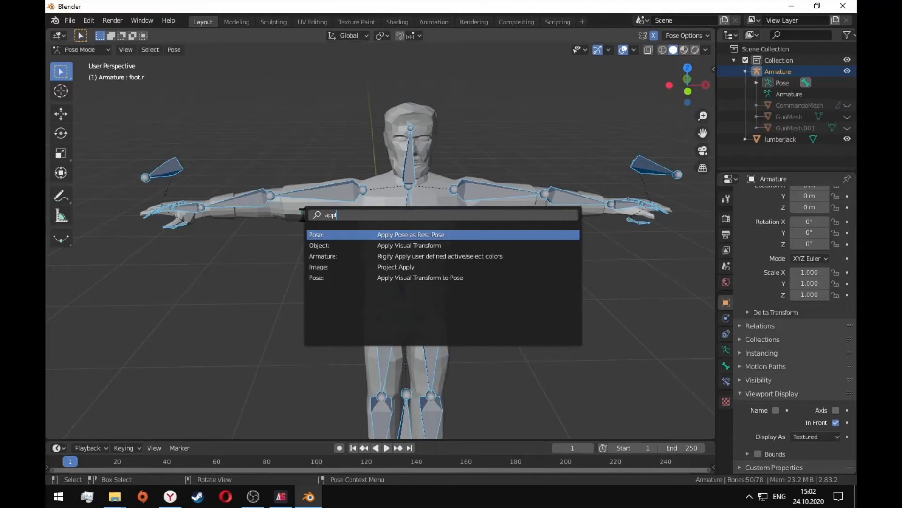
{"action": "key", "text": "Return"}
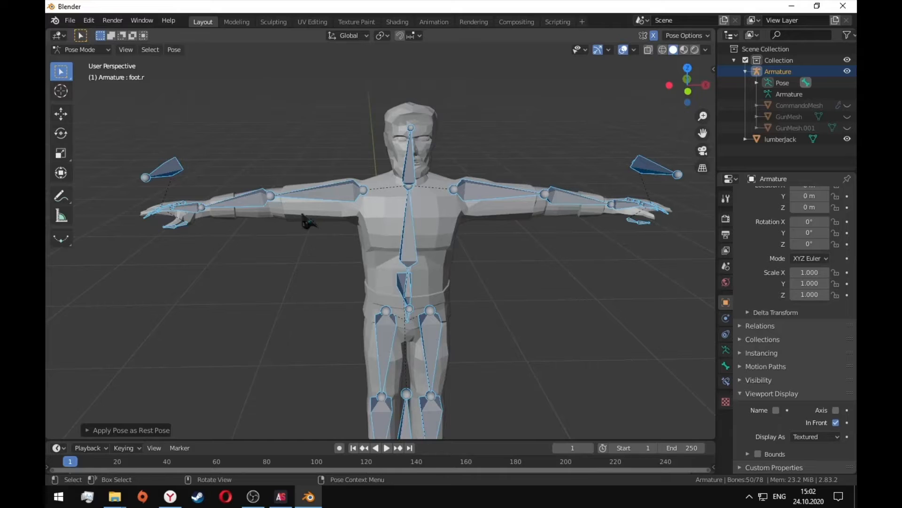
Back in Object Mode, parent the lumberjack mesh to the armature with automatic weights
{"action": "left_click", "coordinate": [81, 50]}
{"action": "left_click", "coordinate": [90, 62]}
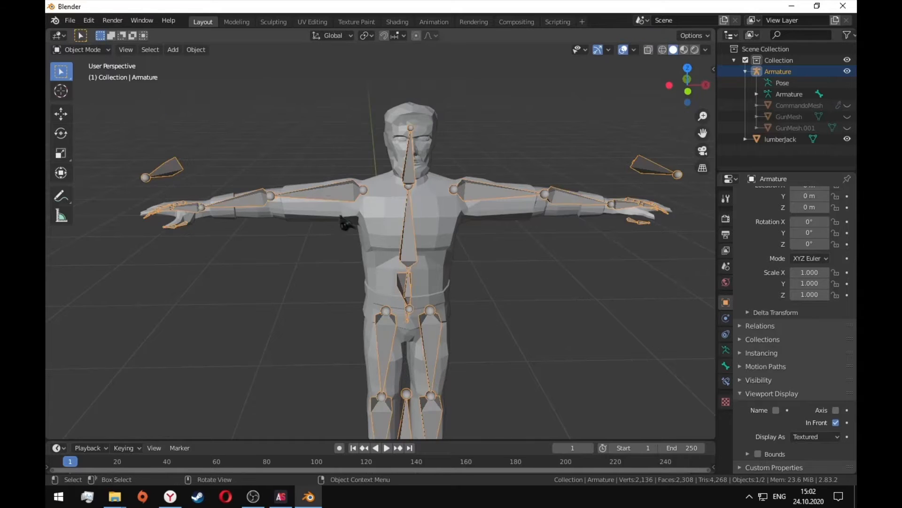
{"action": "left_click", "coordinate": [390, 237]}
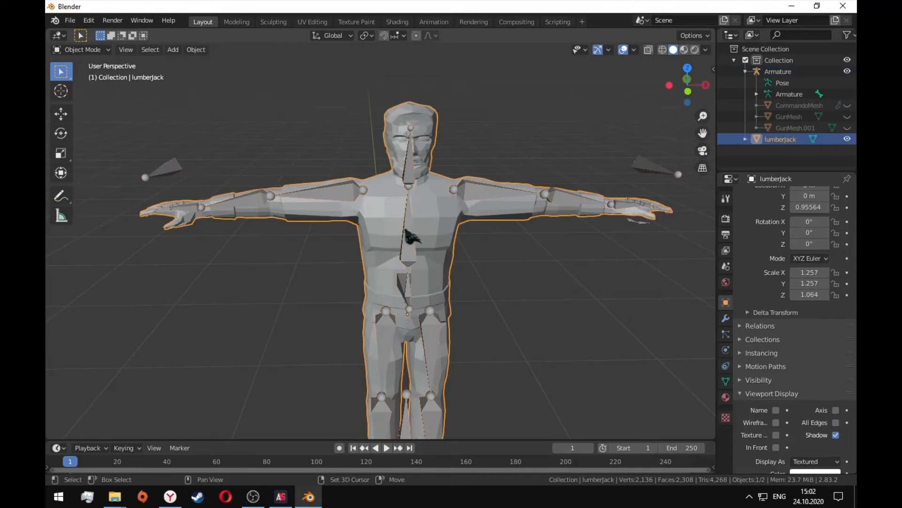
{"action": "left_click", "coordinate": [410, 235], "text": "shift"}
{"action": "key", "text": "ctrl+p"}
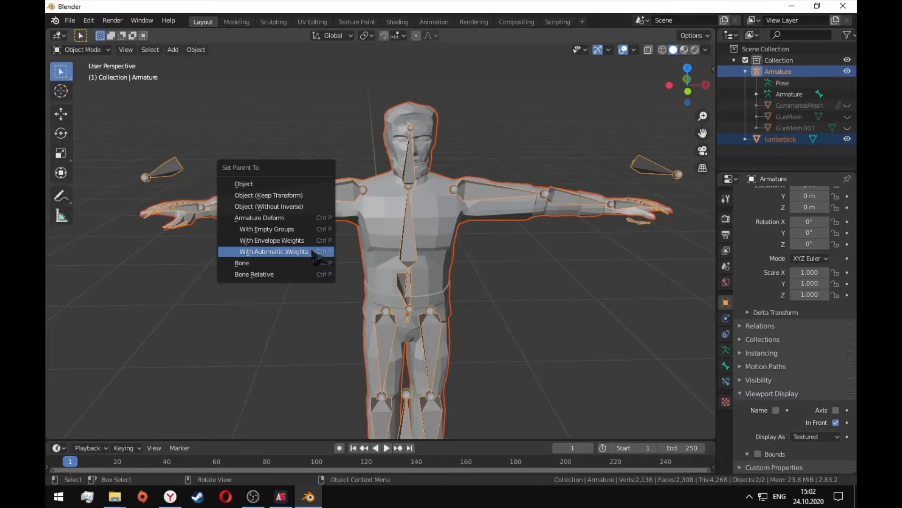
{"action": "left_click", "coordinate": [282, 251]}
{"action": "middle_click_drag", "start_coordinate": [327, 257], "coordinate": [322, 254]}
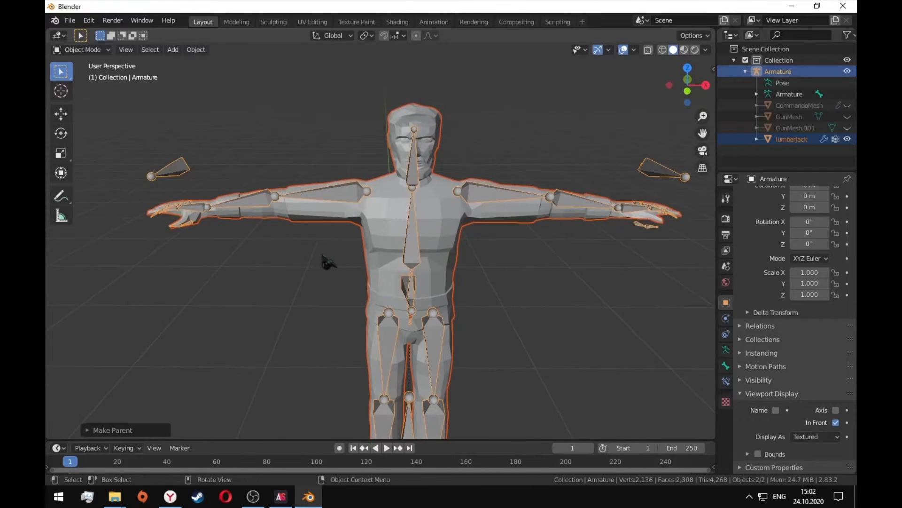
In Pose Mode, turn off X-axis mirroring and test-rotate the right upper arm bone without keeping the rotation
{"action": "left_click", "coordinate": [80, 50]}
{"action": "left_click", "coordinate": [90, 89]}
{"action": "left_click", "coordinate": [321, 196]}
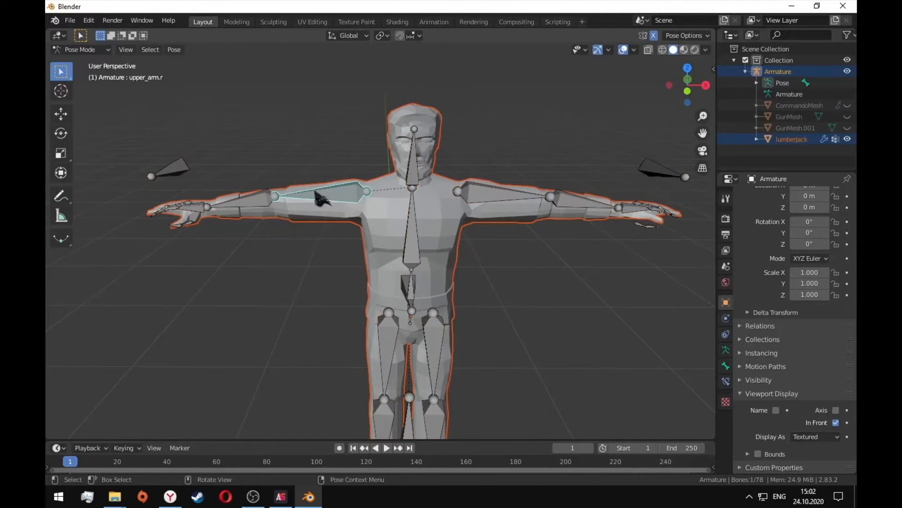
{"action": "key", "text": "r"}
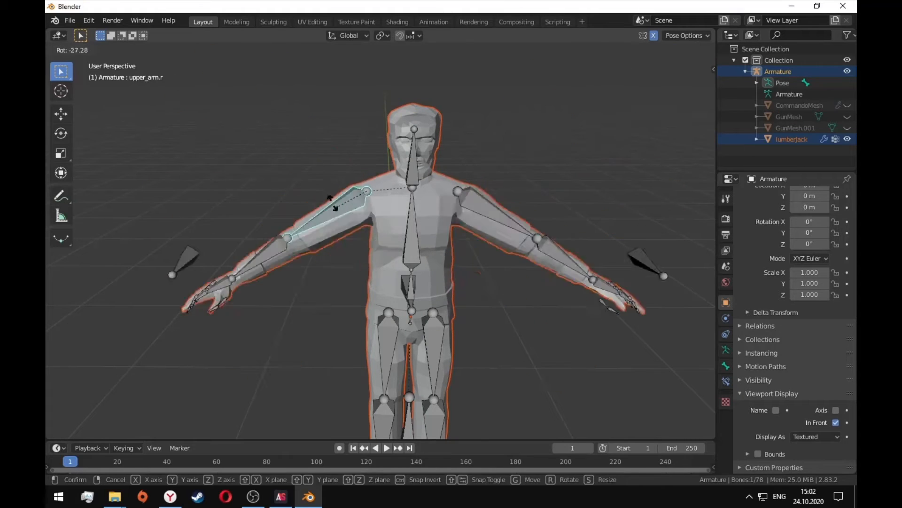
{"action": "right_click", "coordinate": [359, 165]}
{"action": "key", "text": "r"}
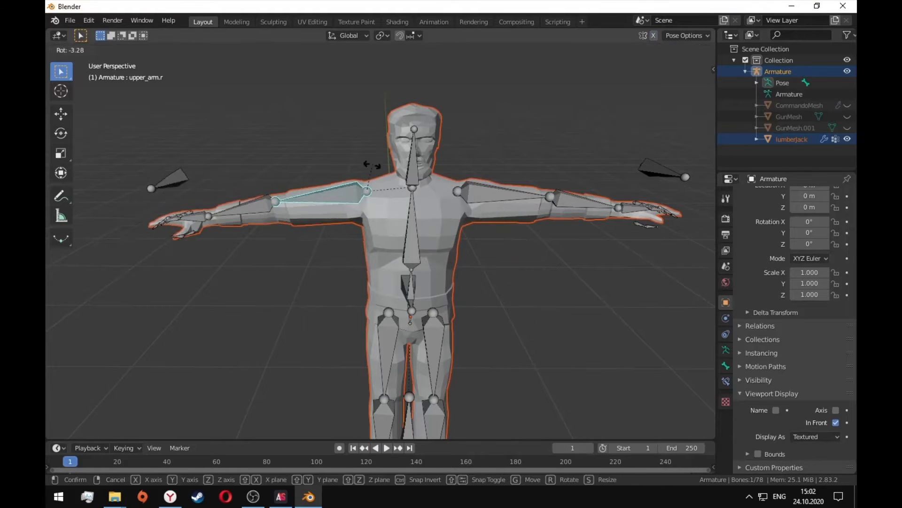
{"action": "right_click", "coordinate": [365, 163]}
Test the mesh deformation by temporarily rotating the right lower arm, head and spine bones
{"action": "left_click", "coordinate": [250, 196]}
{"action": "key", "text": "r"}
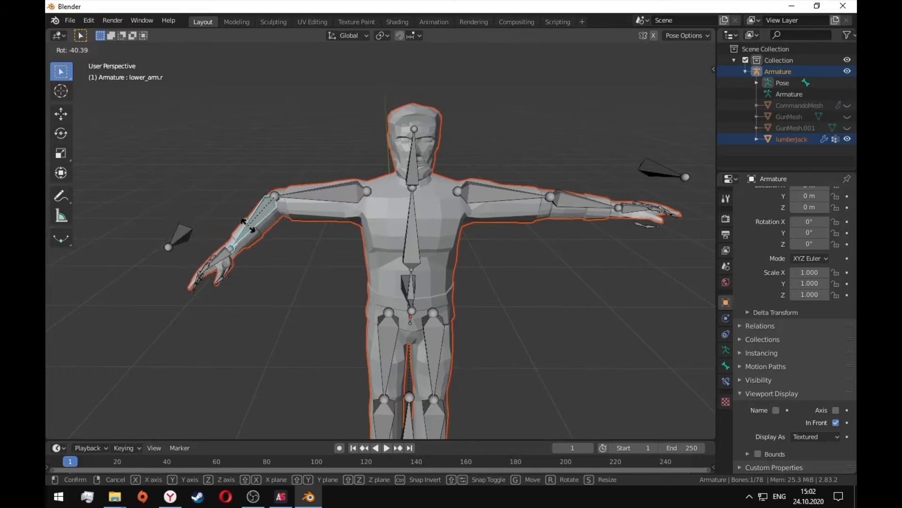
{"action": "right_click", "coordinate": [247, 195]}
{"action": "left_click", "coordinate": [412, 153]}
{"action": "key", "text": "r"}
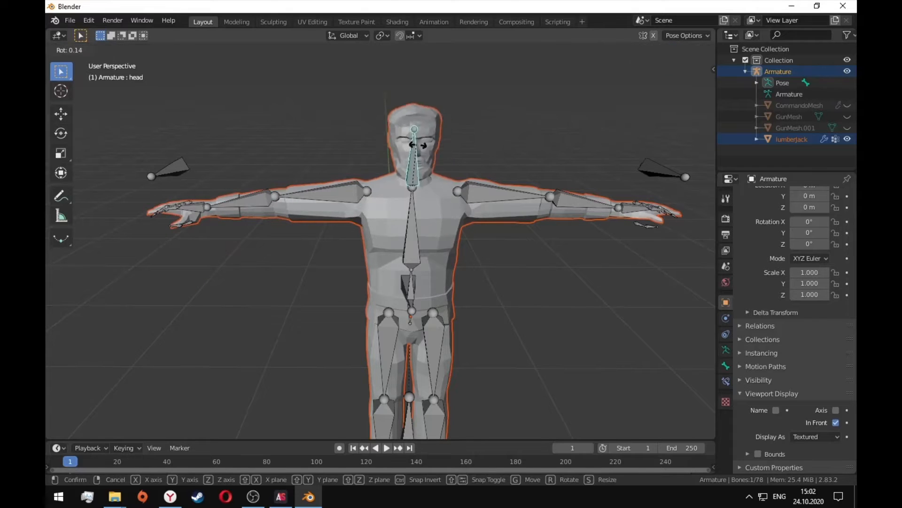
{"action": "right_click", "coordinate": [426, 204]}
{"action": "left_click", "coordinate": [411, 228]}
{"action": "key", "text": "r"}
{"action": "right_click", "coordinate": [418, 232]}
Test the hip deformation from the front by temporarily rotating the right and left thigh bones
{"action": "middle_click_drag", "start_coordinate": [453, 249], "coordinate": [402, 126], "text": "shift"}
{"action": "left_click", "coordinate": [329, 227]}
{"action": "key", "text": "r"}
{"action": "right_click", "coordinate": [314, 215]}
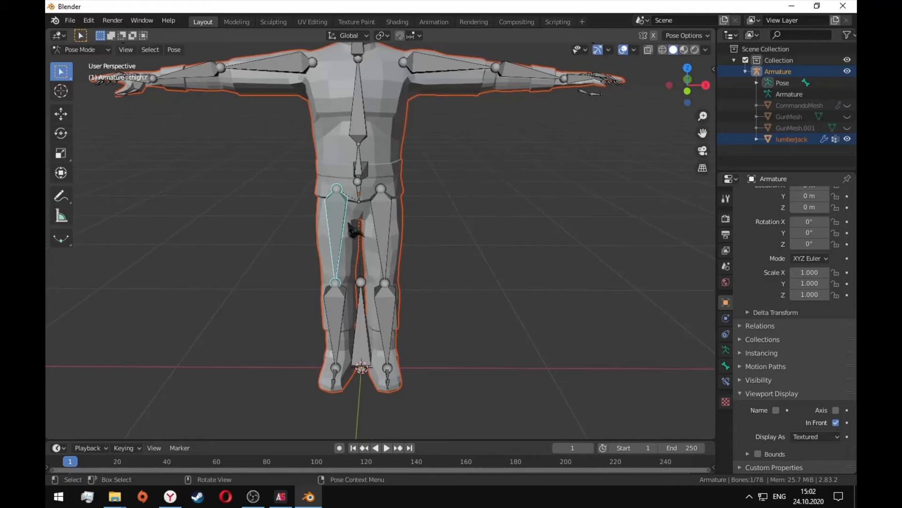
{"action": "left_click", "coordinate": [379, 226]}
{"action": "key", "text": "r"}
{"action": "right_click", "coordinate": [408, 226]}
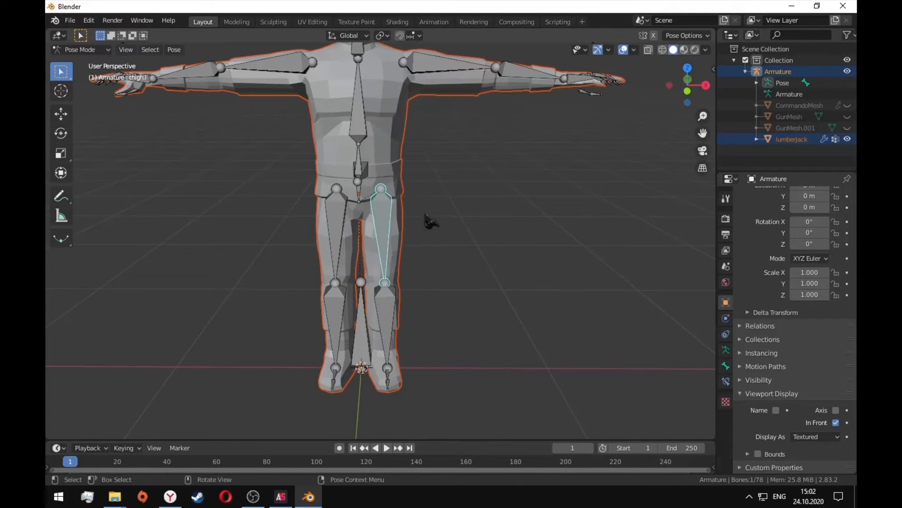
Check the left leg's deformation from the side by temporarily rotating the thigh and calf bones
{"action": "middle_click_drag", "start_coordinate": [429, 221], "coordinate": [277, 226]}
{"action": "key", "text": "r"}
{"action": "right_click", "coordinate": [211, 73]}
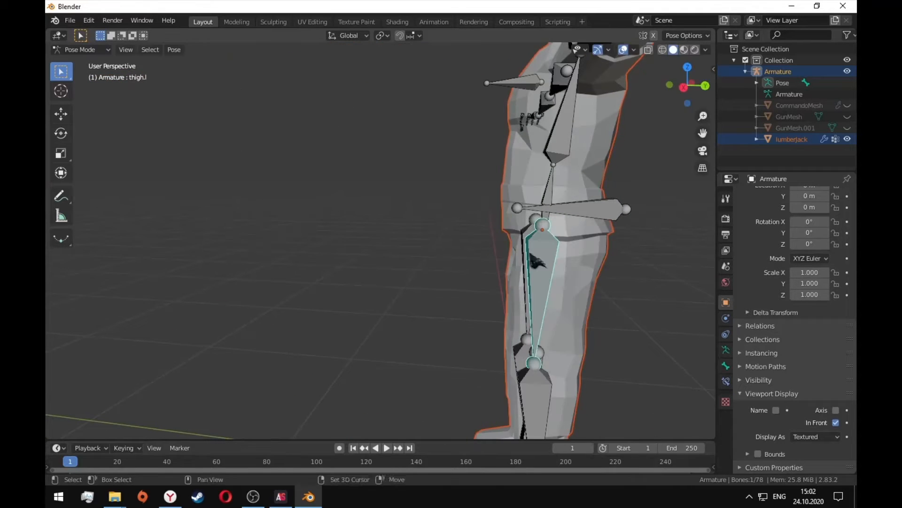
{"action": "middle_click_drag", "start_coordinate": [299, 80], "coordinate": [447, 141]}
{"action": "key", "text": "r"}
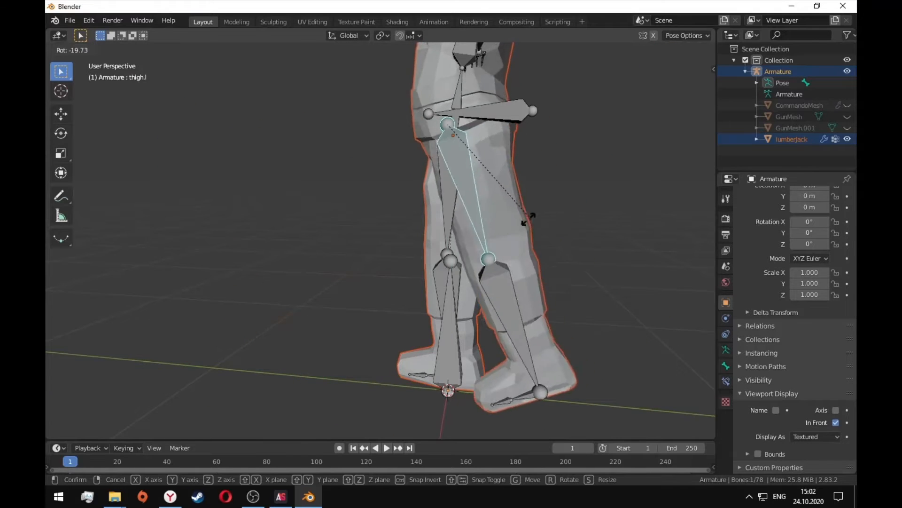
{"action": "right_click", "coordinate": [509, 215]}
{"action": "middle_click_drag", "start_coordinate": [474, 264], "coordinate": [494, 266]}
{"action": "left_click", "coordinate": [456, 305]}
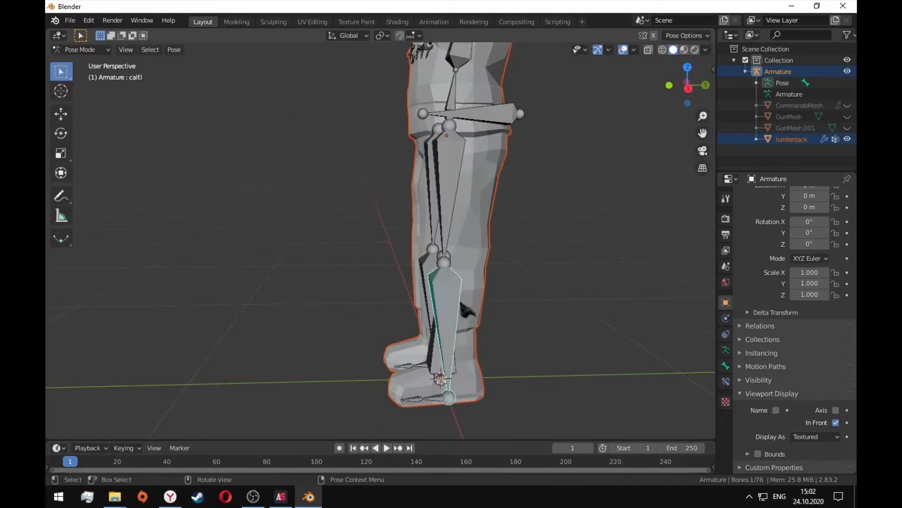
{"action": "key", "text": "r"}
{"action": "right_click", "coordinate": [519, 274]}
{"action": "middle_click_drag", "start_coordinate": [535, 238], "coordinate": [611, 228]}
{"action": "scroll", "coordinate": [526, 209], "scroll_direction": "down", "scroll_amount": 2}
{"action": "scroll", "coordinate": [466, 155], "scroll_direction": "down", "scroll_amount": 1}
{"action": "middle_click_drag", "start_coordinate": [454, 147], "coordinate": [426, 256], "text": "shift"}
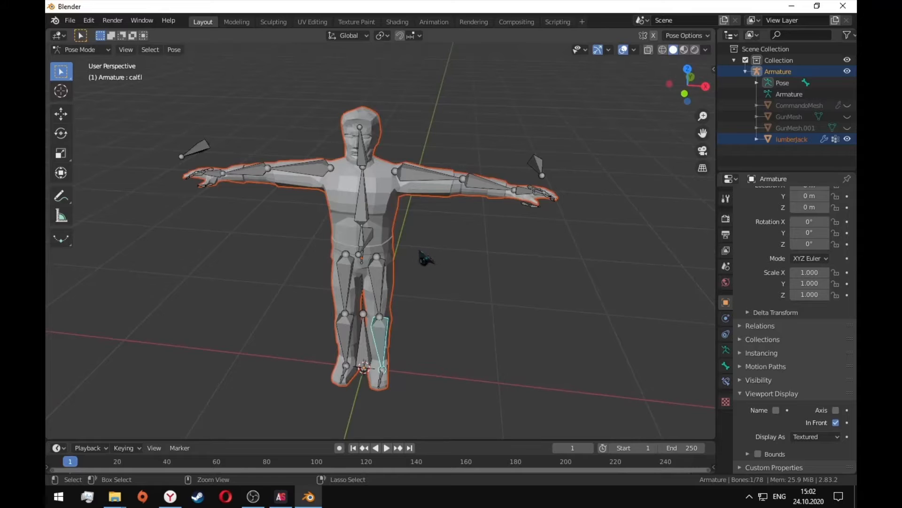
Save the scene as LumberjackCommando.blend in the D:\RoR2 Modding\SkinBuilderGuide folder
{"action": "key", "text": "ctrl+shift+s"}
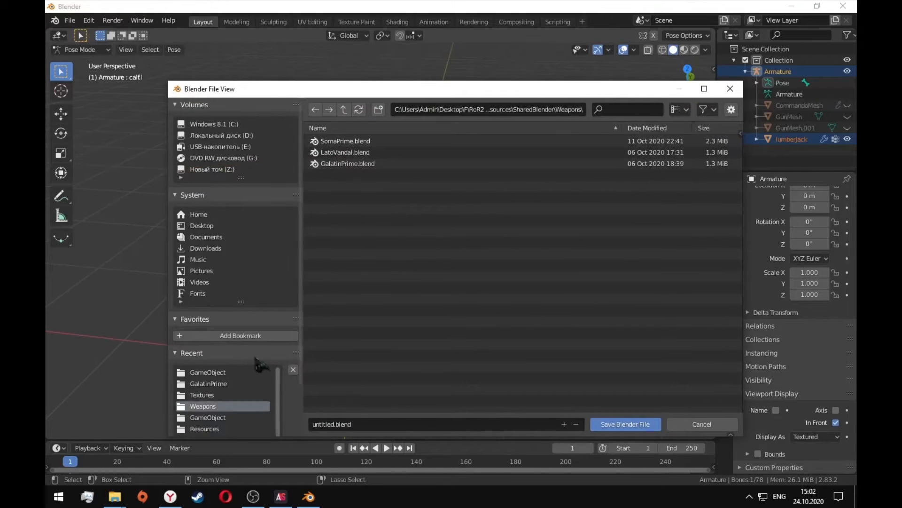
{"action": "left_click", "coordinate": [208, 372]}
{"action": "left_click", "coordinate": [344, 111]}
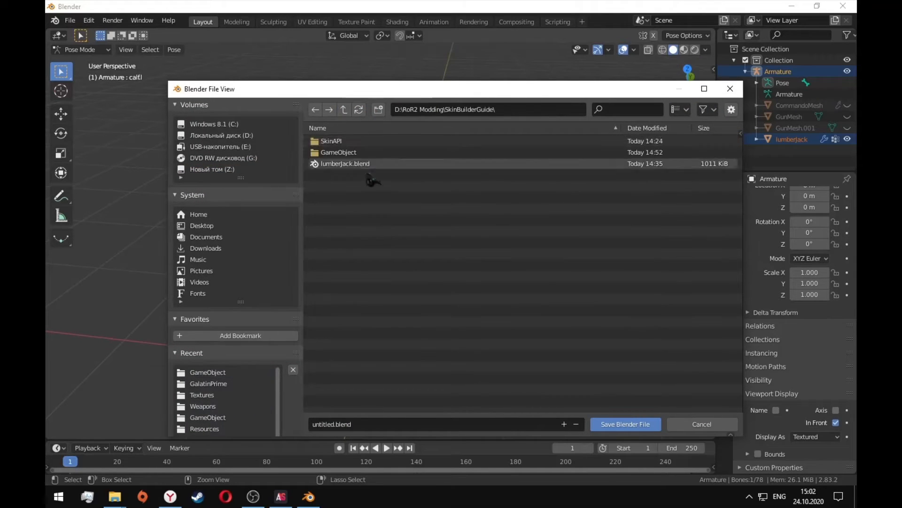
{"action": "left_click", "coordinate": [384, 423]}
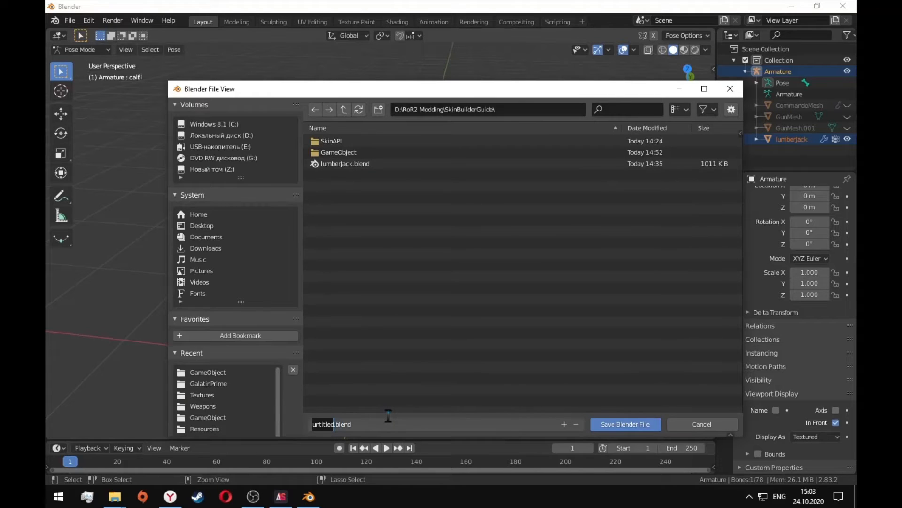
{"action": "type", "text": "Commando"}
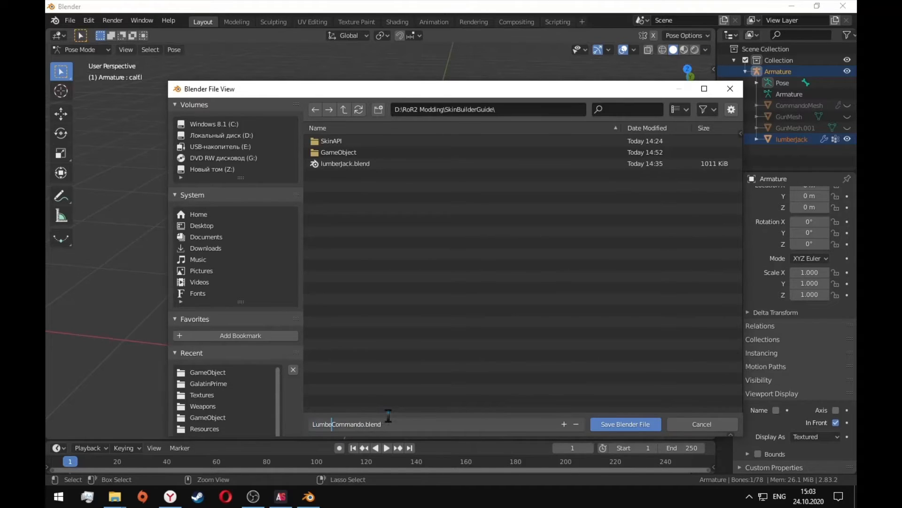
{"action": "key", "text": "Return"}
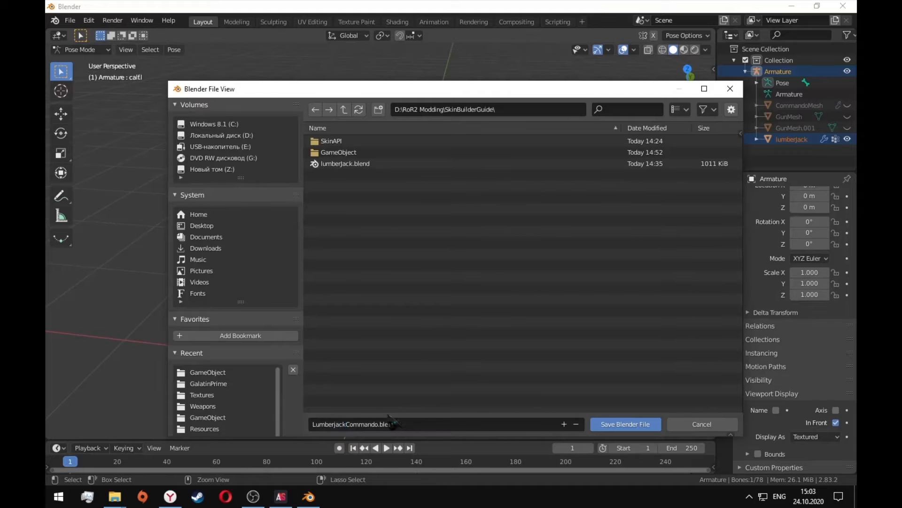
{"action": "left_click", "coordinate": [611, 424]}
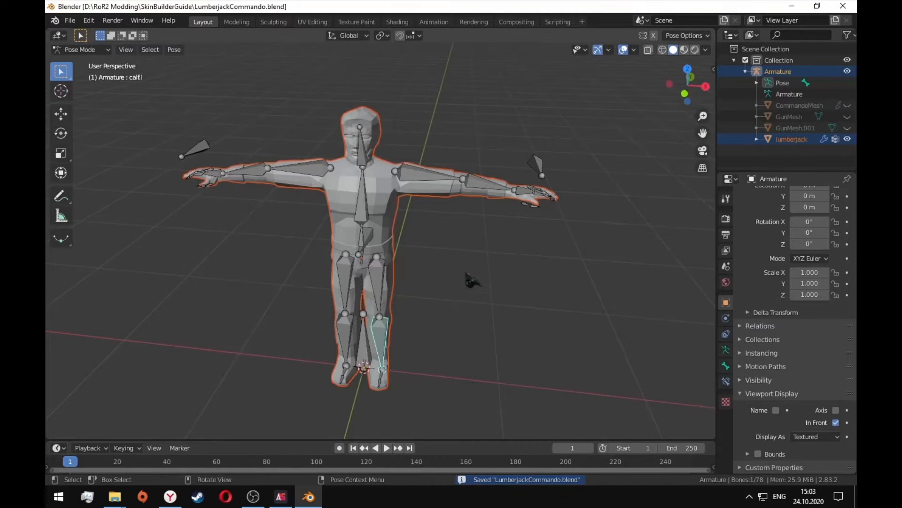
Switch to File Explorer and select LumberjackCommando.blend in the SkinBuilderGuide folder
{"action": "mouse_move", "coordinate": [465, 273]}
{"action": "middle_mouse_down"}
{"action": "mouse_move", "coordinate": [488, 274]}
{"action": "mouse_move", "coordinate": [470, 279]}
{"action": "middle_mouse_up"}
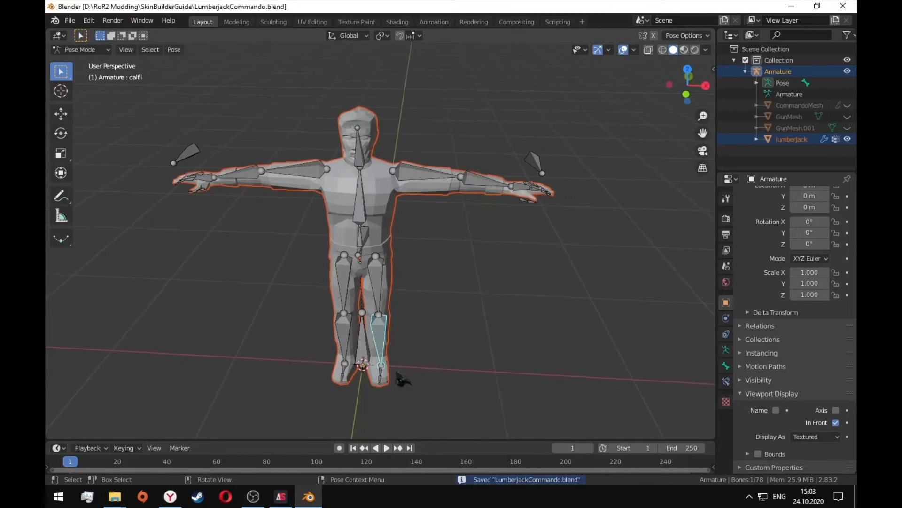
{"action": "mouse_move", "coordinate": [115, 496]}
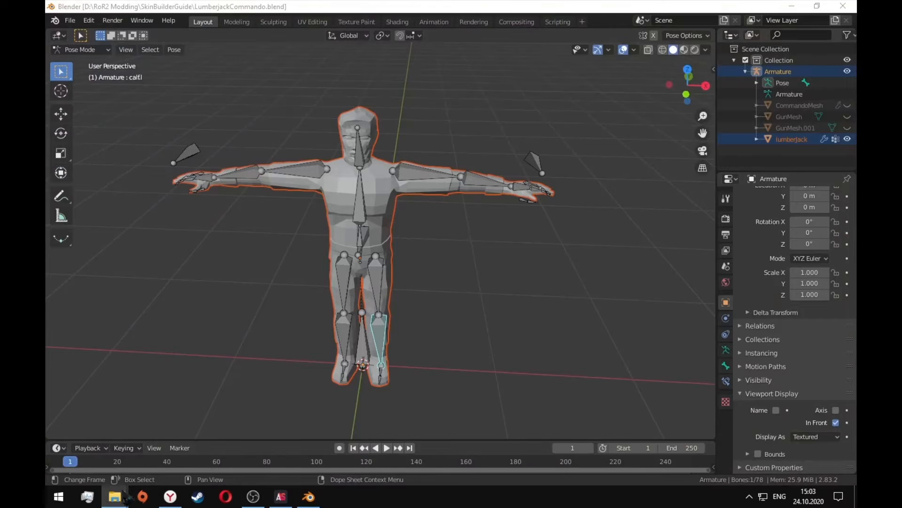
{"action": "left_click", "coordinate": [380, 444]}
{"action": "left_click", "coordinate": [730, 260]}
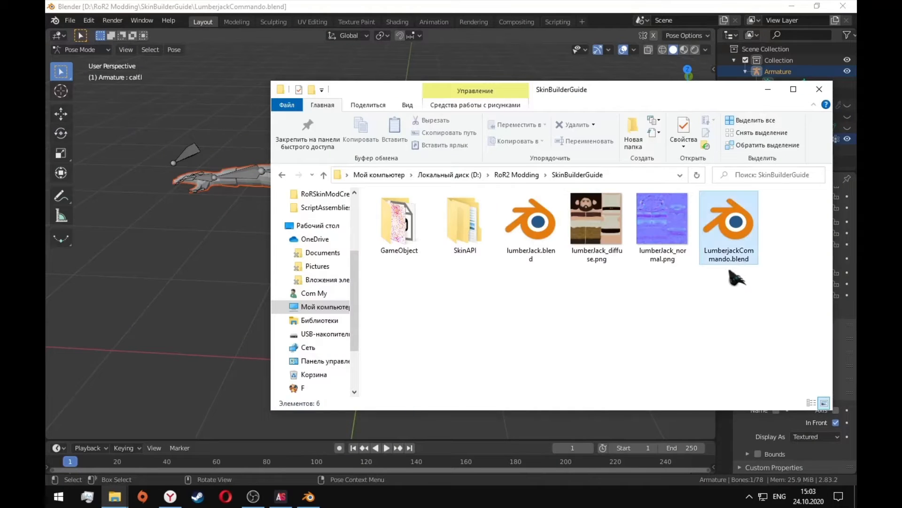
Switch to Unity Hub and start a new Unity 2018.4.16f1 project with the 3D template
{"action": "left_click", "coordinate": [749, 496]}
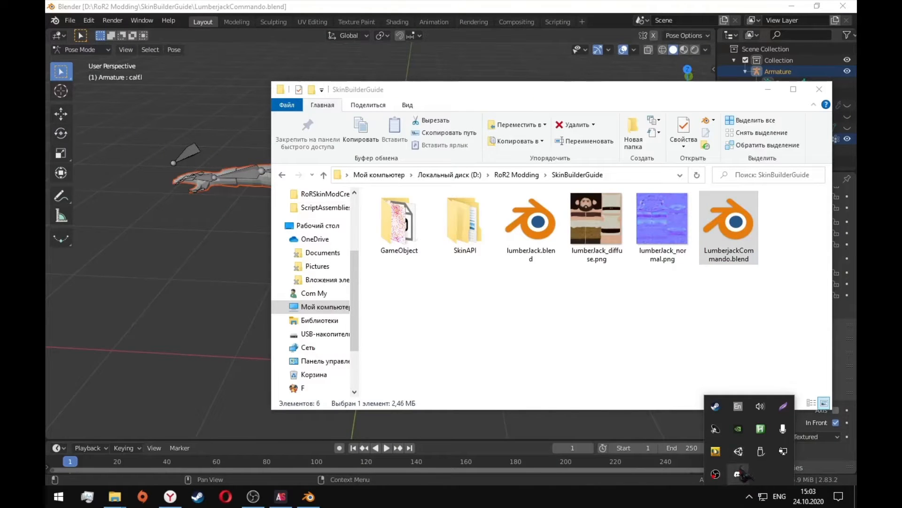
{"action": "left_click", "coordinate": [739, 452]}
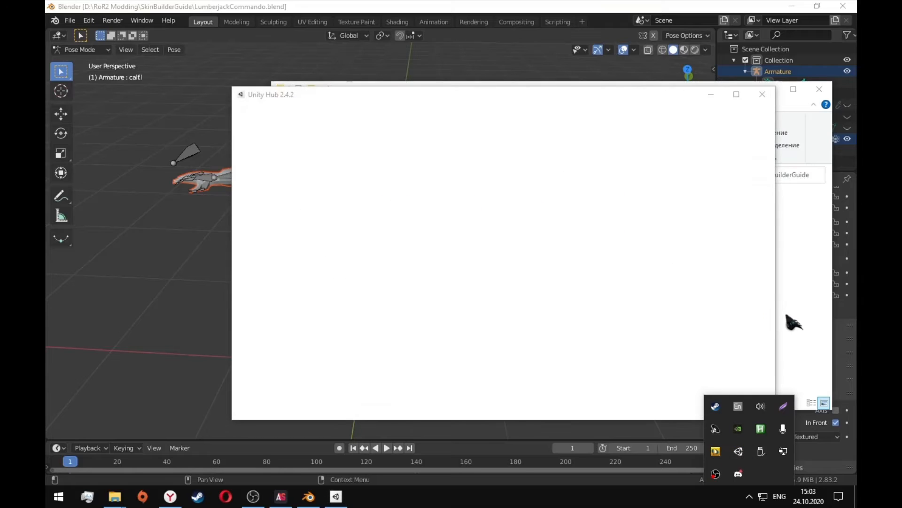
{"action": "left_click", "coordinate": [791, 318]}
{"action": "left_click", "coordinate": [257, 320]}
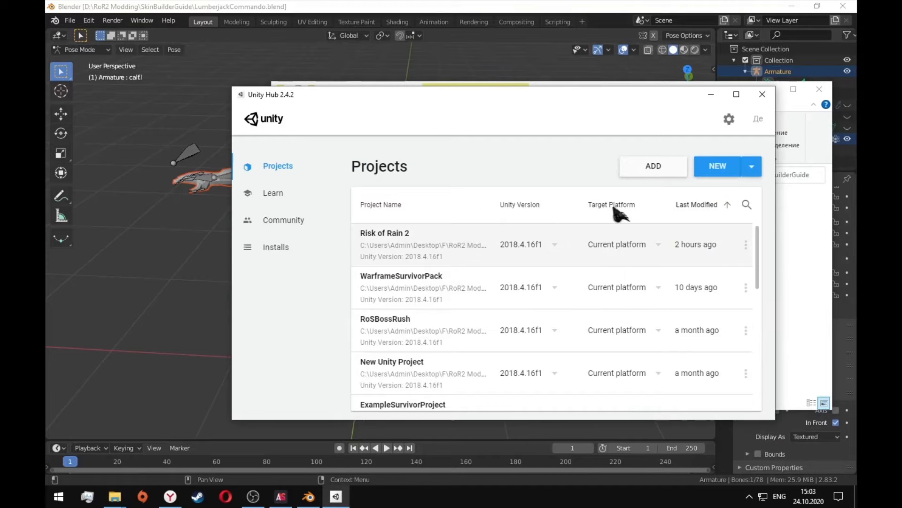
{"action": "left_click", "coordinate": [719, 166]}
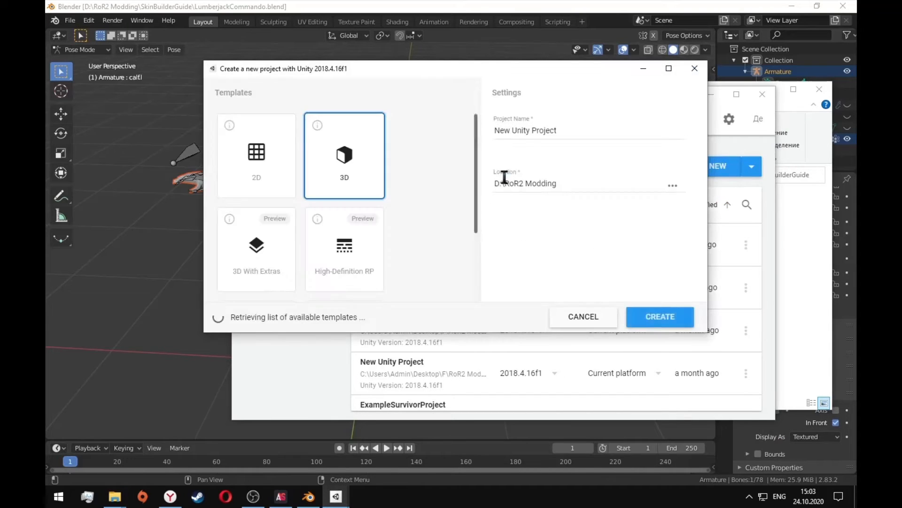
Set the new project's location to D:\RoR2 Modding\SkinBuilderGuide
{"action": "left_click", "coordinate": [672, 186]}
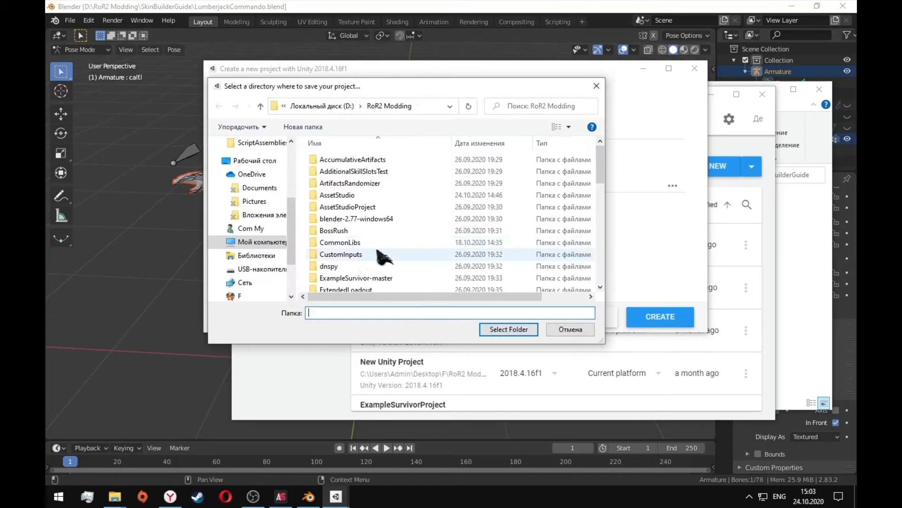
{"action": "left_click_drag", "start_coordinate": [605, 166], "coordinate": [560, 244]}
{"action": "double_click", "coordinate": [403, 206]}
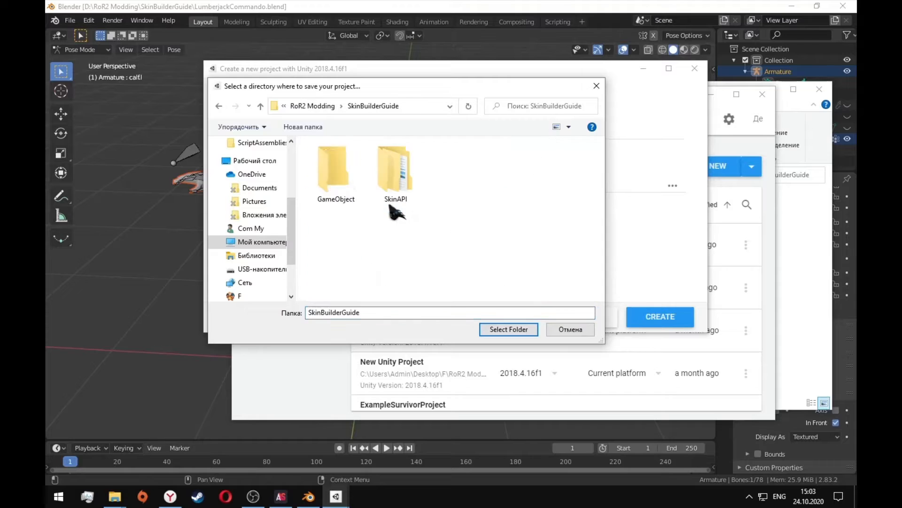
{"action": "left_click", "coordinate": [515, 329]}
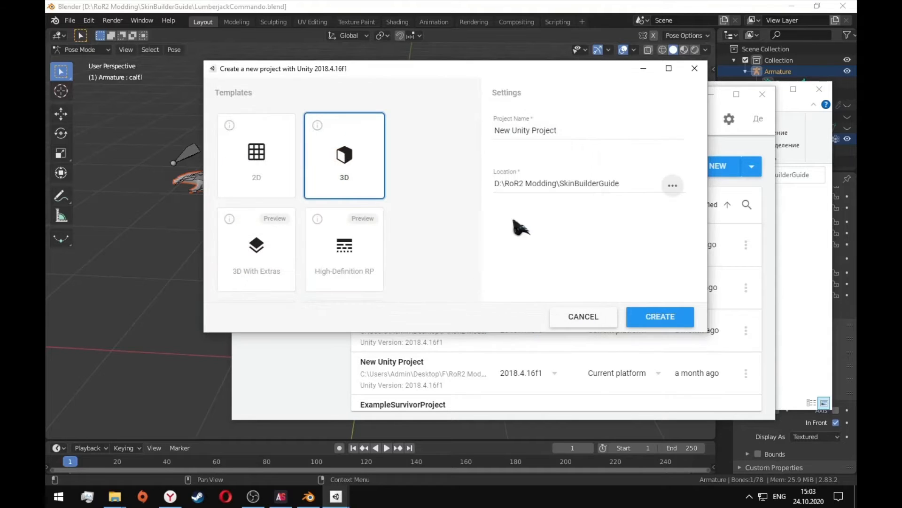
Name the project LumberjackCommando and create it
{"action": "left_click", "coordinate": [577, 132]}
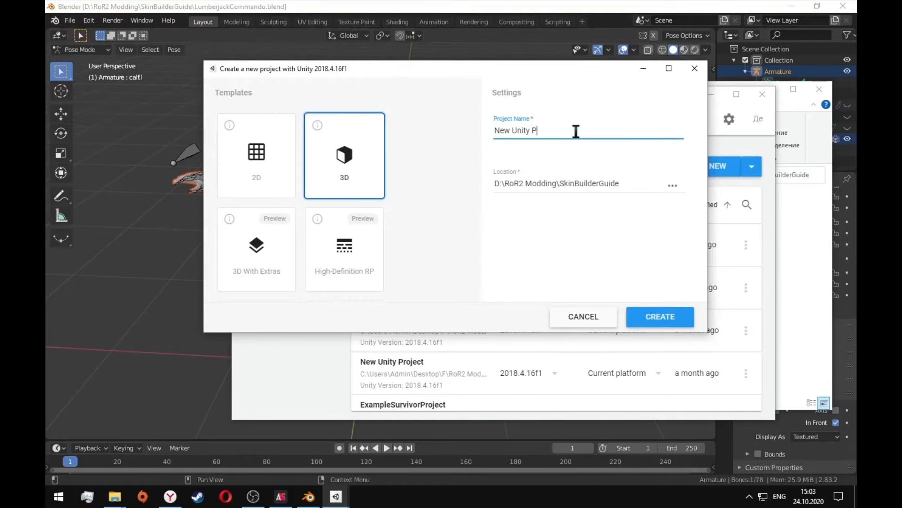
{"action": "key", "text": "BackSpace"}
{"action": "key", "text": "BackSpace"}
{"action": "key", "text": "BackSpace"}
{"action": "key", "text": "BackSpace"}
{"action": "key", "text": "BackSpace"}
{"action": "key", "text": "BackSpace"}
{"action": "key", "text": "BackSpace"}
{"action": "key", "text": "BackSpace"}
{"action": "key", "text": "BackSpace"}
{"action": "key", "text": "BackSpace"}
{"action": "key", "text": "BackSpace"}
{"action": "type", "text": "LumberjackCommando"}
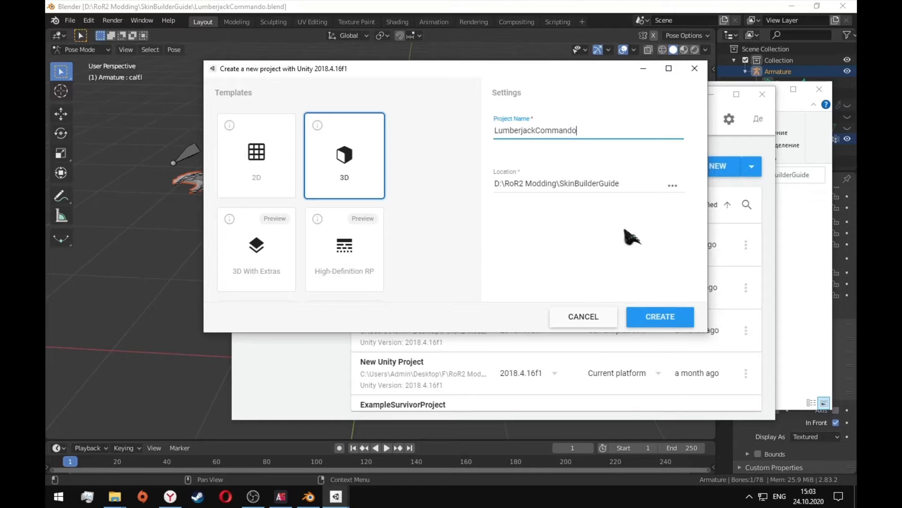
{"action": "left_click", "coordinate": [668, 311]}
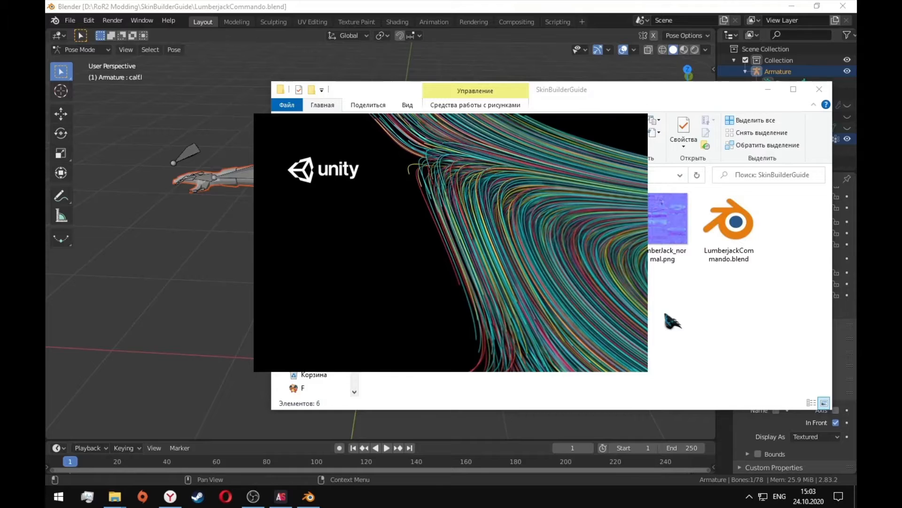
From File Explorer, open manifest.json in the LumberjackCommando project's Packages folder in Visual Studio Code
{"action": "left_click", "coordinate": [673, 321]}
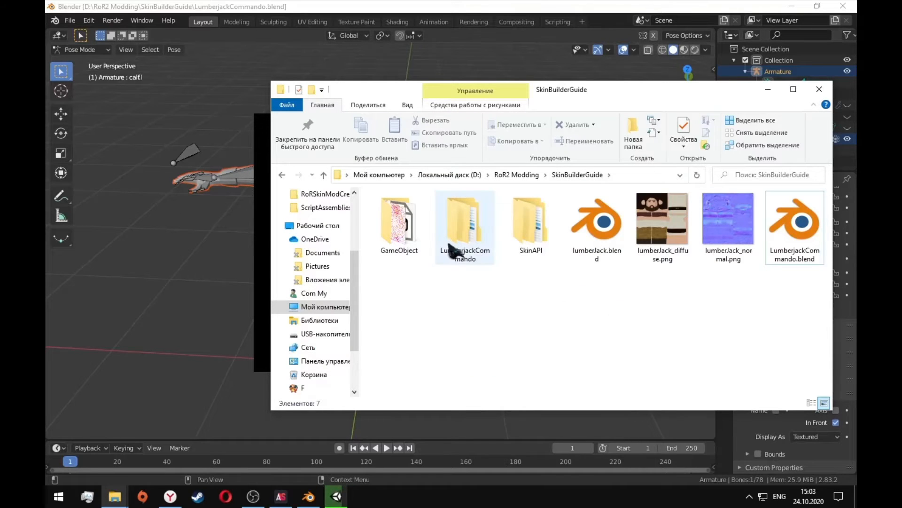
{"action": "double_click", "coordinate": [451, 247]}
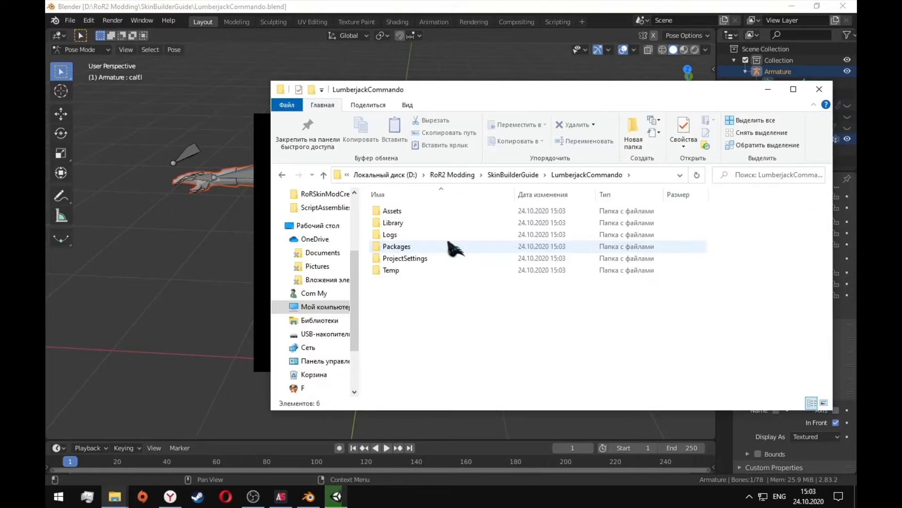
{"action": "double_click", "coordinate": [425, 248]}
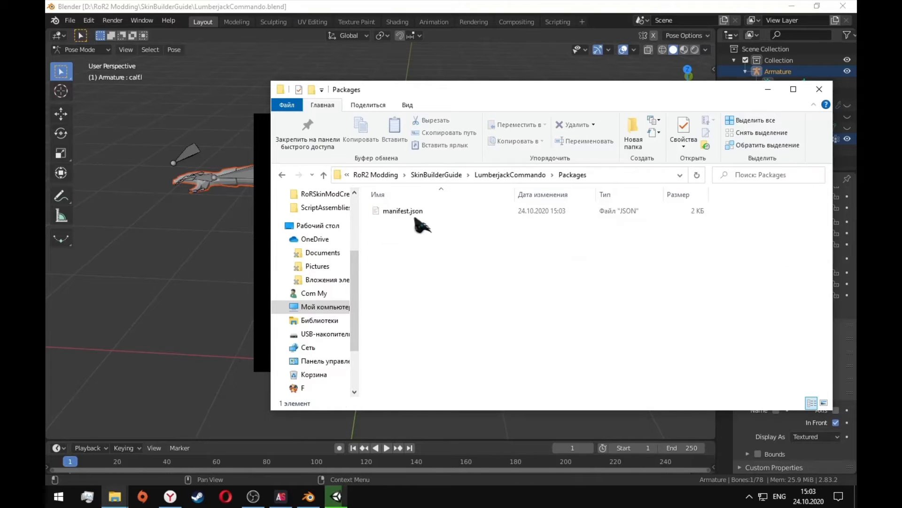
{"action": "left_click", "coordinate": [412, 213]}
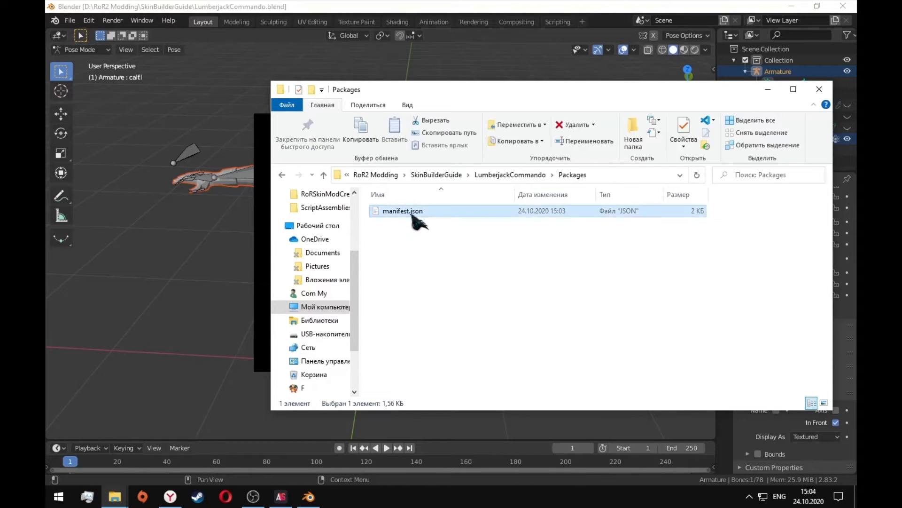
{"action": "double_click", "coordinate": [412, 212]}
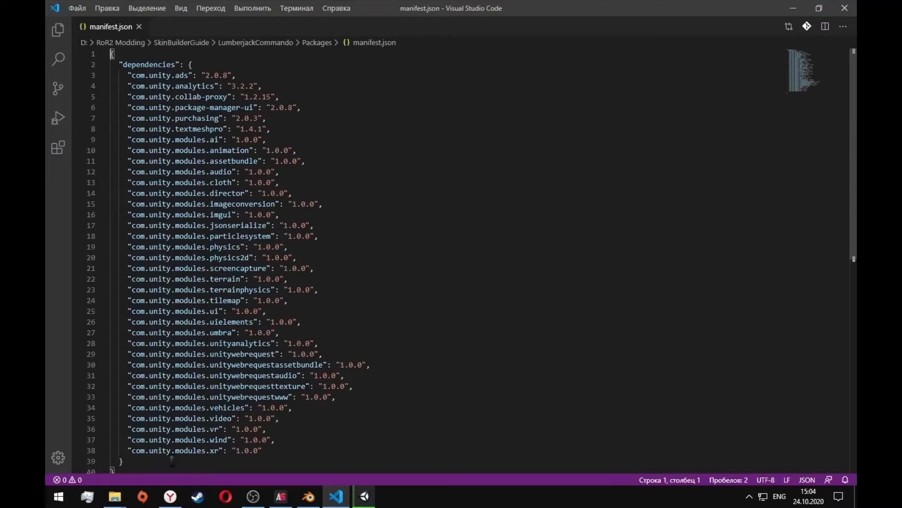
Switch to the browser and copy the com.kingenderbrine.rorskinbuilder dependency entry, without its trailing comma, from the RoRSkinBuilder README
{"action": "left_click", "coordinate": [170, 496]}
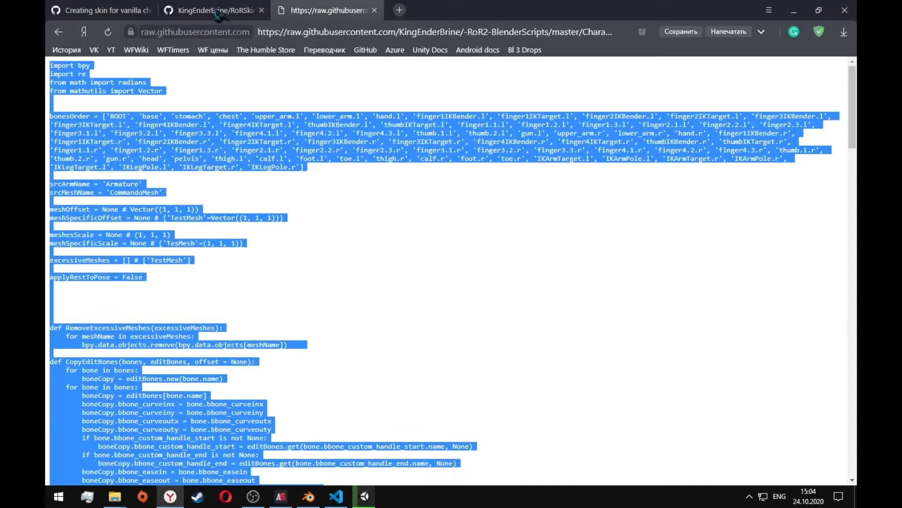
{"action": "left_click", "coordinate": [217, 11]}
{"action": "left_click", "coordinate": [103, 10]}
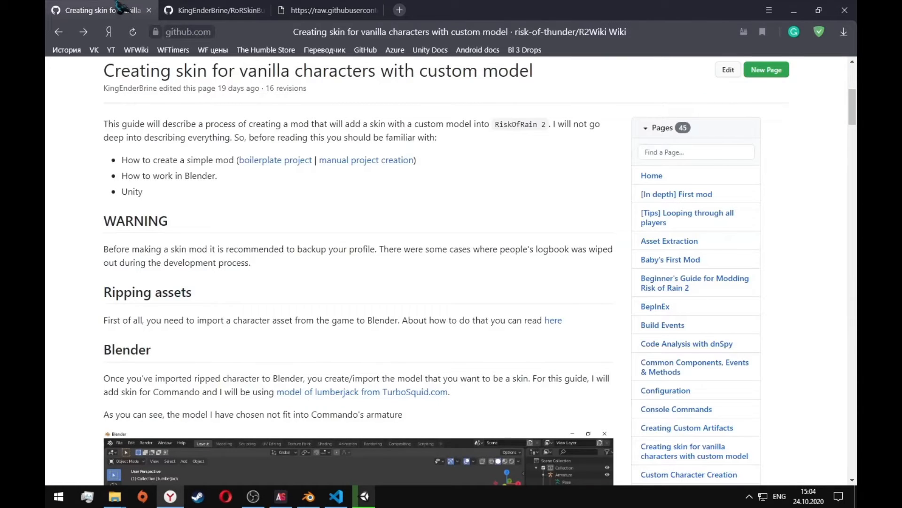
{"action": "left_click", "coordinate": [194, 9]}
{"action": "scroll", "coordinate": [247, 191], "scroll_direction": "down", "scroll_amount": 1}
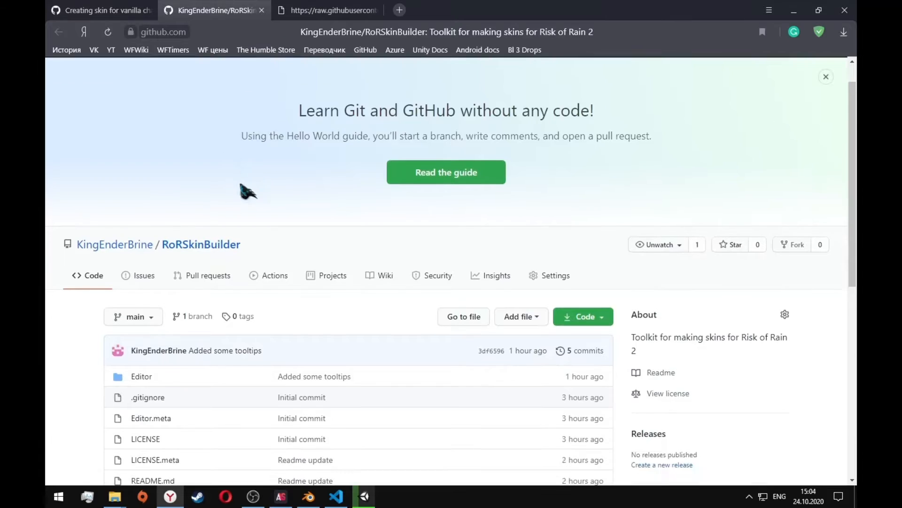
{"action": "scroll", "coordinate": [247, 191], "scroll_direction": "down", "scroll_amount": 8}
{"action": "scroll", "coordinate": [247, 191], "scroll_direction": "down", "scroll_amount": 1}
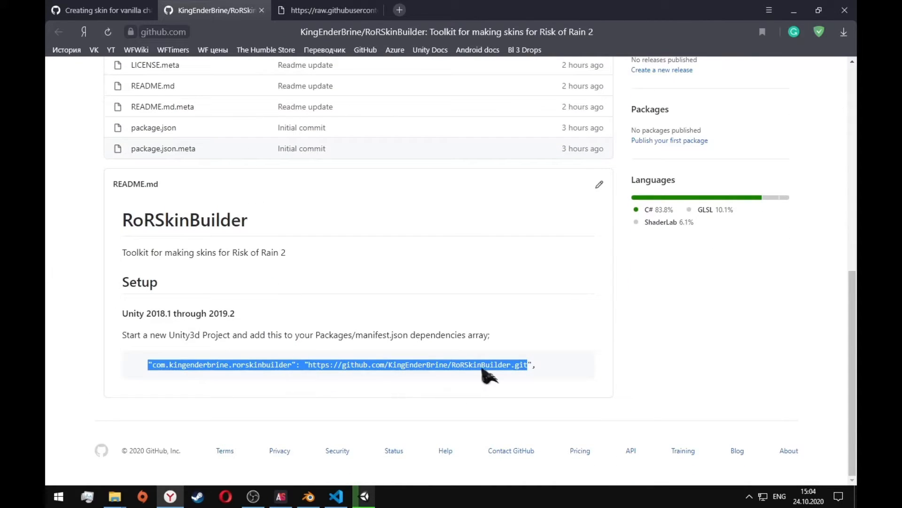
{"action": "left_click_drag", "start_coordinate": [531, 363], "coordinate": [148, 361]}
{"action": "key", "text": "ctrl+c"}
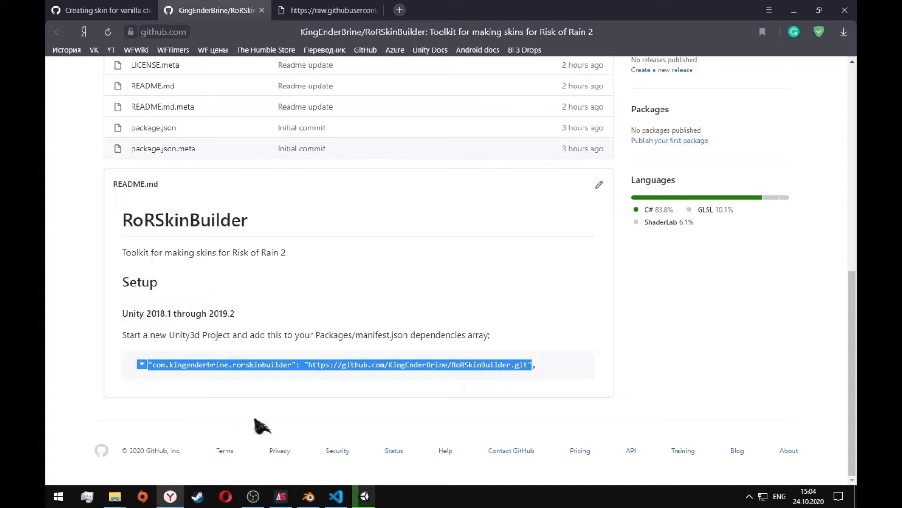
In Visual Studio Code, add the copied rorskinbuilder dependency after com.unity.modules.xr in manifest.json, separated by a comma, then save and close it
{"action": "left_click", "coordinate": [336, 496]}
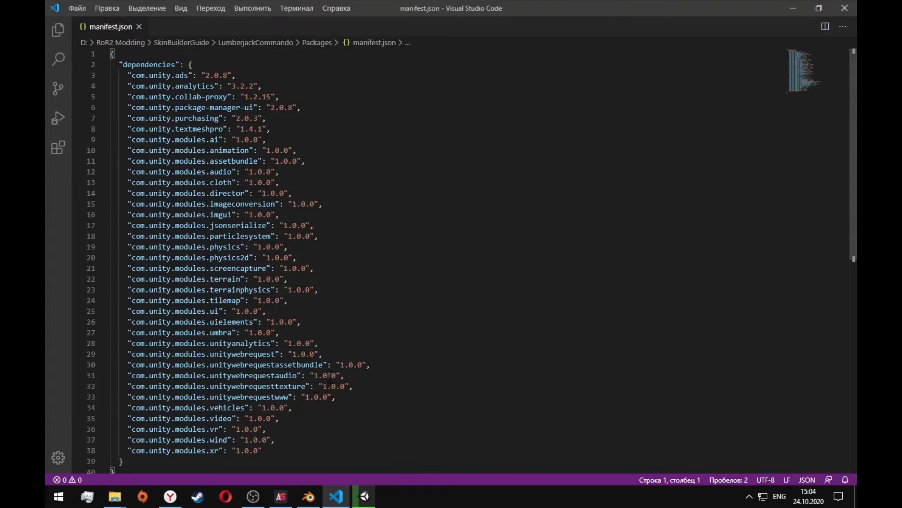
{"action": "scroll", "coordinate": [294, 414], "scroll_direction": "down", "scroll_amount": 1}
{"action": "left_click", "coordinate": [293, 423]}
{"action": "type", "text": ","}
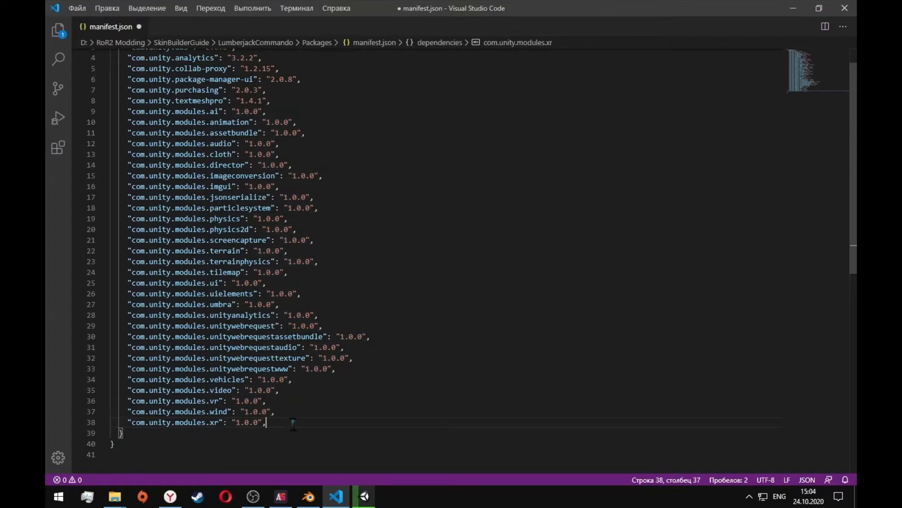
{"action": "key", "text": "Return"}
{"action": "key", "text": "ctrl+v"}
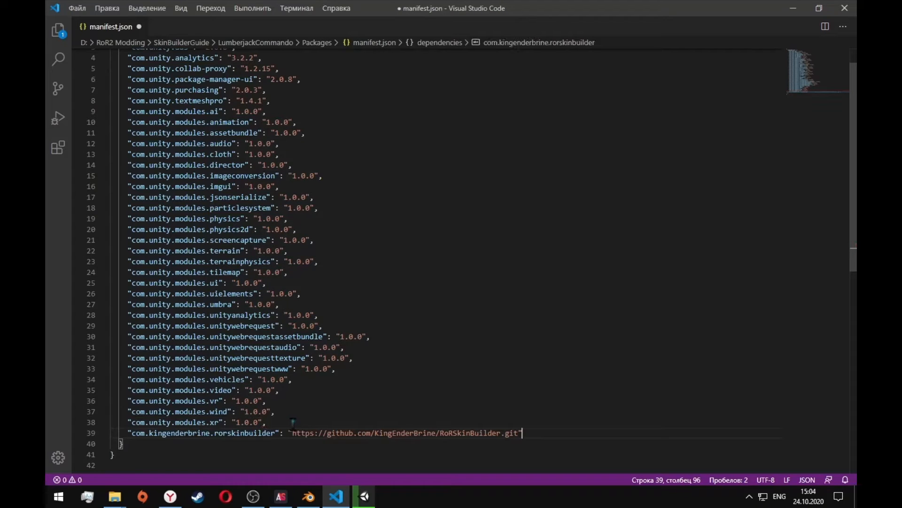
{"action": "key", "text": "ctrl+s"}
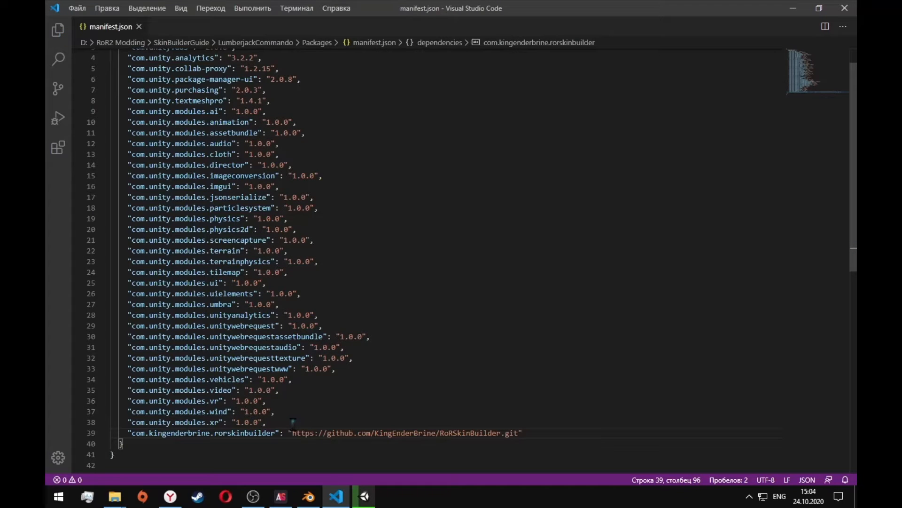
{"action": "left_click", "coordinate": [845, 9]}
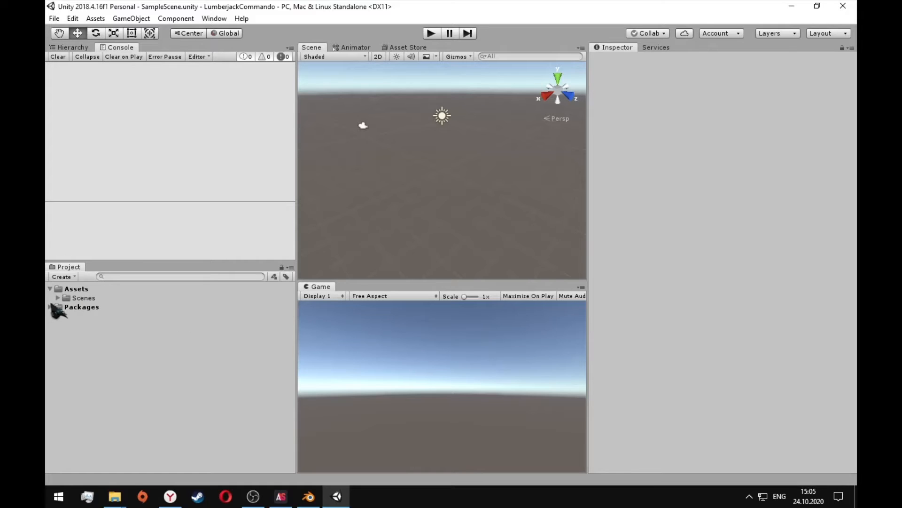
Check the Unity project's Packages for the RoR skin builder package
{"action": "left_click", "coordinate": [50, 306]}
{"action": "left_click", "coordinate": [94, 353]}
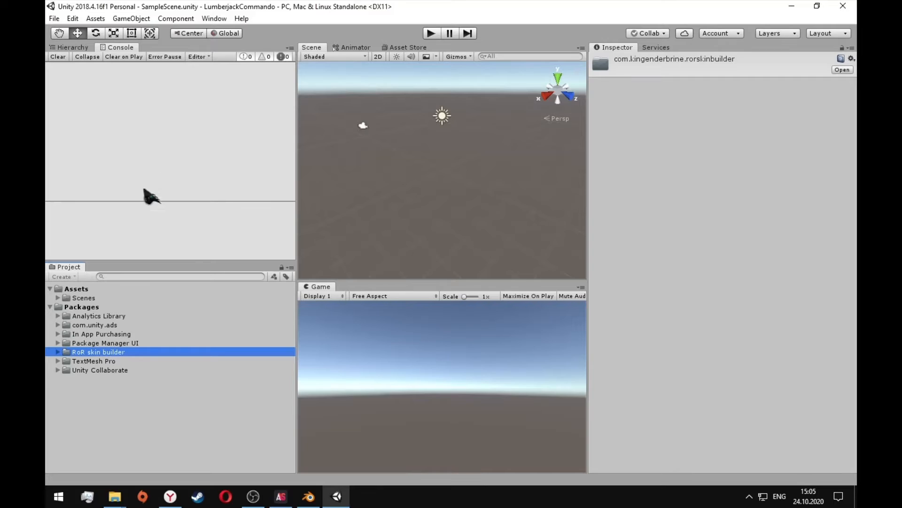
{"action": "left_click", "coordinate": [117, 497]}
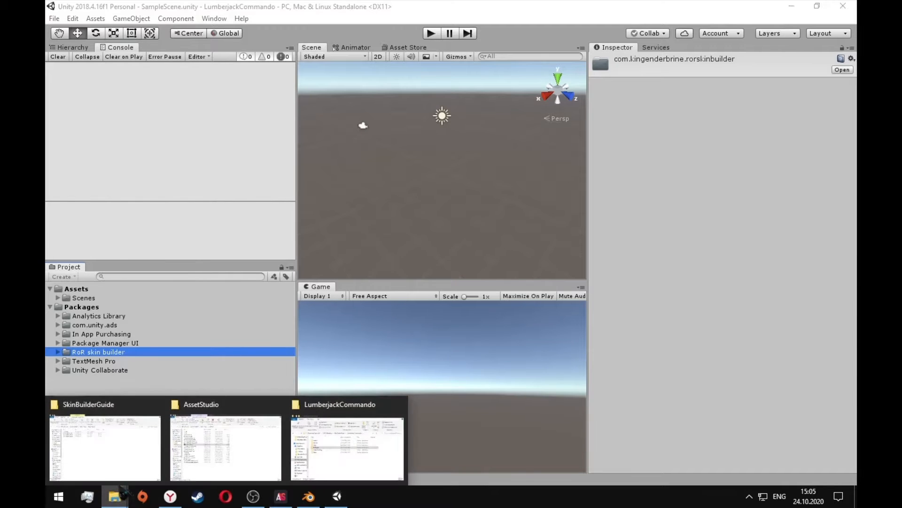
Create a folder named Assemblies inside the Unity project's Assets folder
{"action": "left_click", "coordinate": [91, 290]}
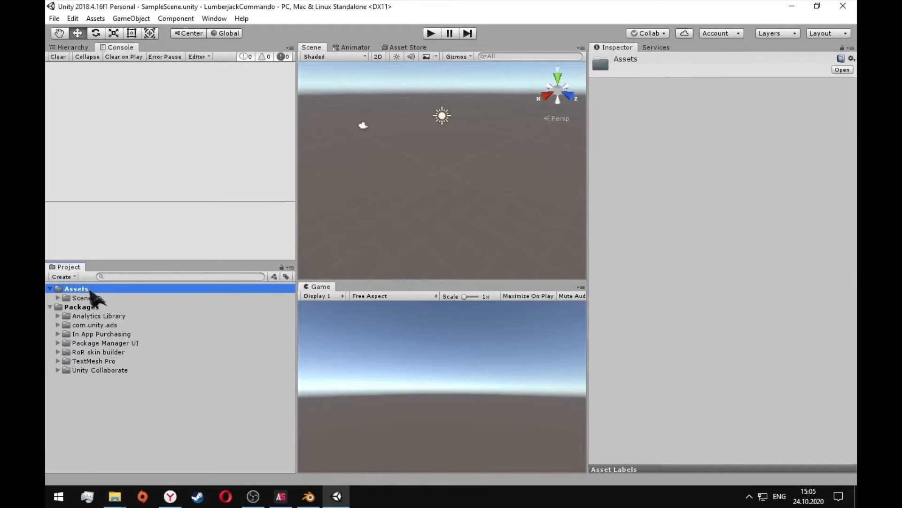
{"action": "right_click", "coordinate": [102, 297]}
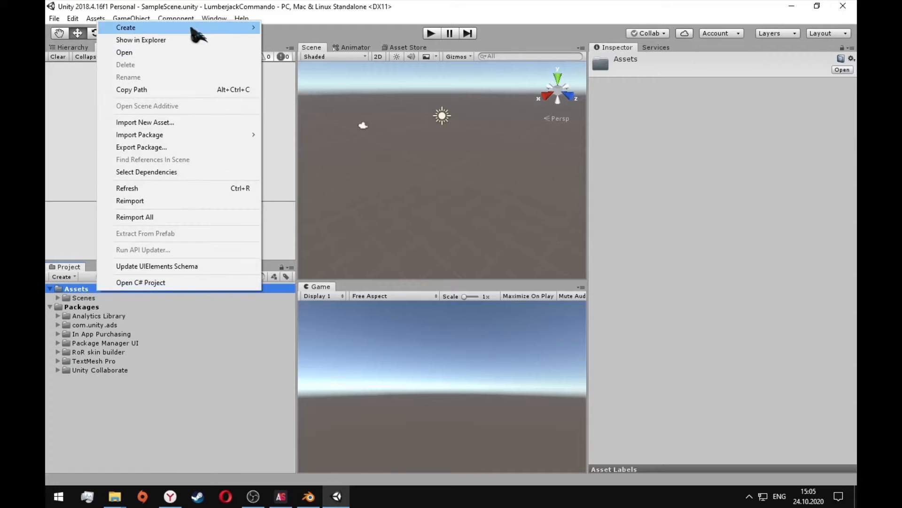
{"action": "mouse_move", "coordinate": [207, 27]}
{"action": "left_click", "coordinate": [324, 44]}
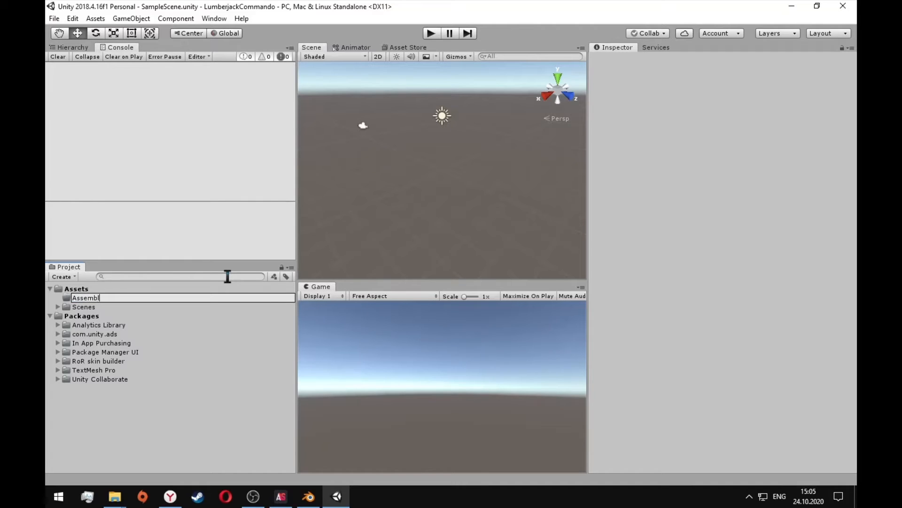
{"action": "type", "text": "Assemblies"}
{"action": "key", "text": "Return"}
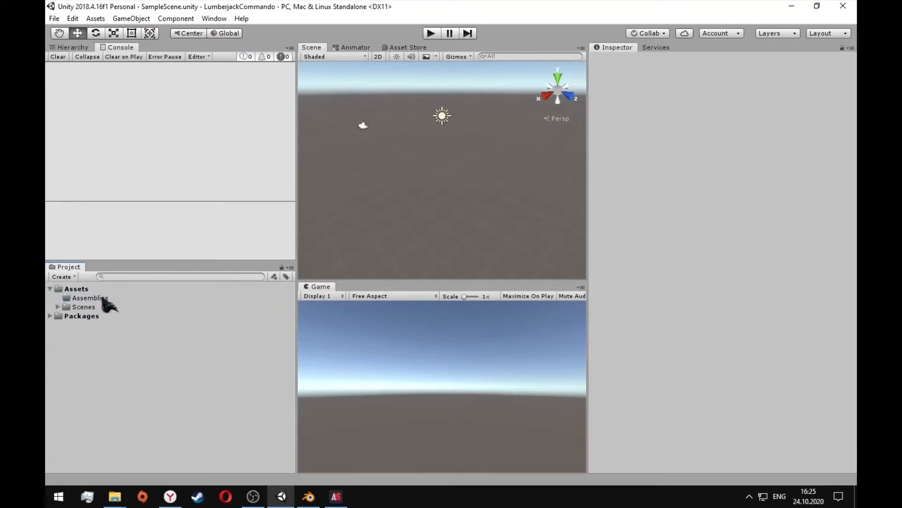
Show the Assemblies folder in File Explorer and open it
{"action": "right_click", "coordinate": [105, 297]}
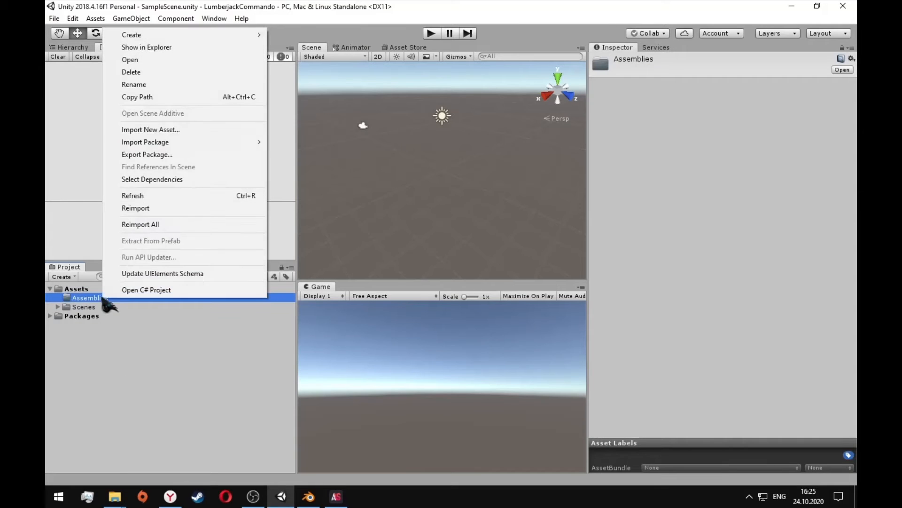
{"action": "left_click", "coordinate": [154, 47]}
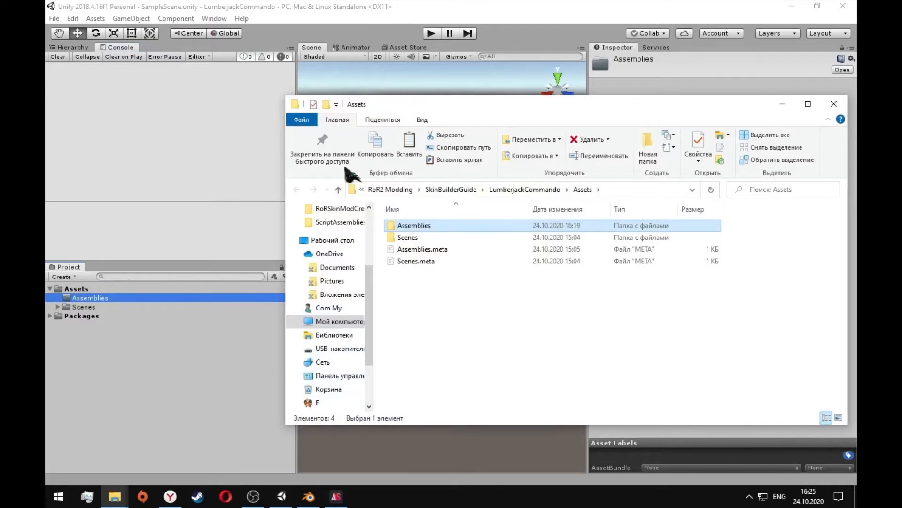
{"action": "double_click", "coordinate": [429, 226]}
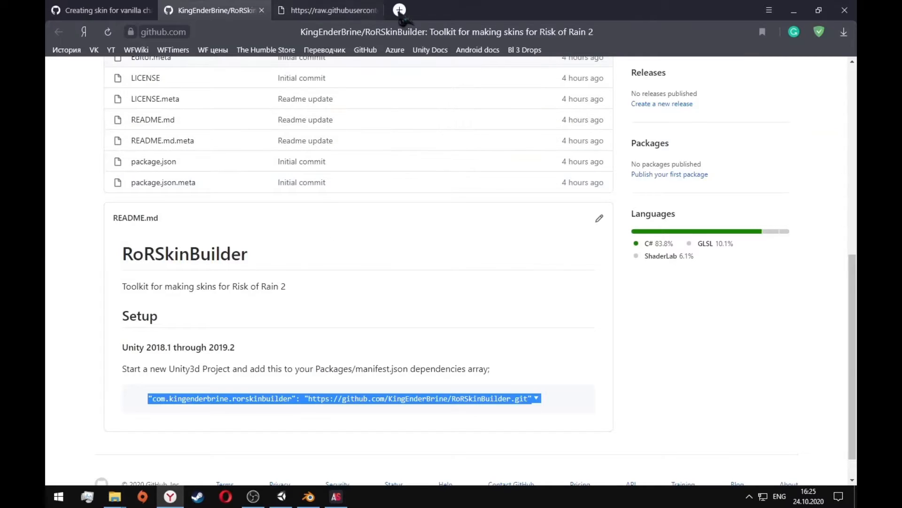
Go to thunderstore.io in a new browser tab and open the R2API and BepInExPack mod pages
{"action": "left_click", "coordinate": [395, 11]}
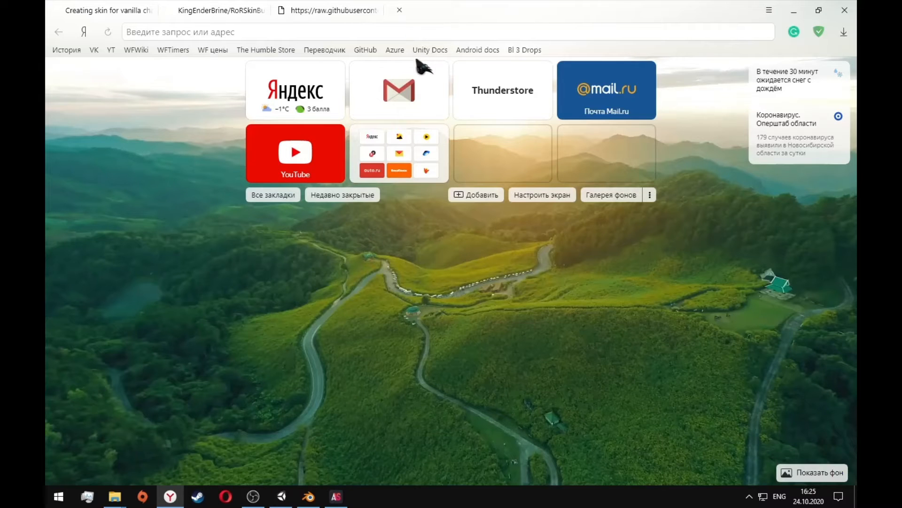
{"action": "type", "text": "thunderstore.io"}
{"action": "key", "text": "Return"}
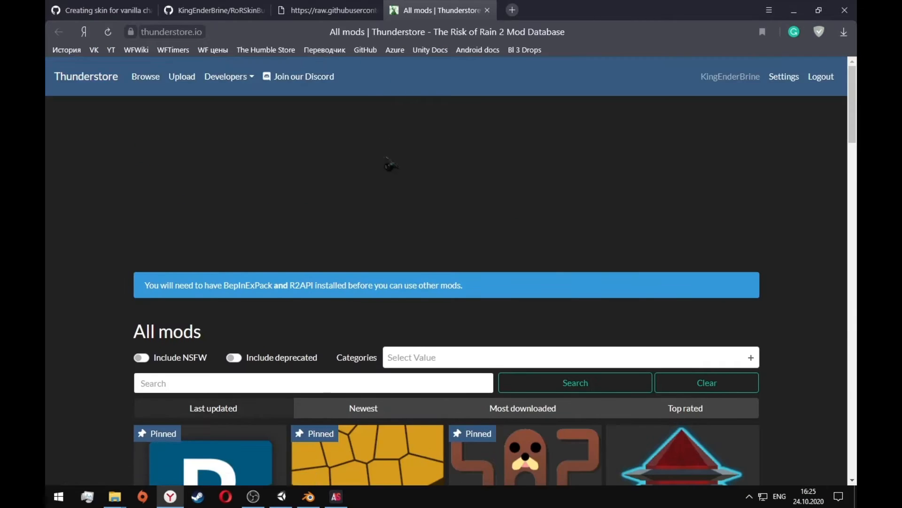
{"action": "scroll", "coordinate": [376, 156], "scroll_direction": "down", "scroll_amount": 5}
{"action": "middle_click", "coordinate": [359, 256]}
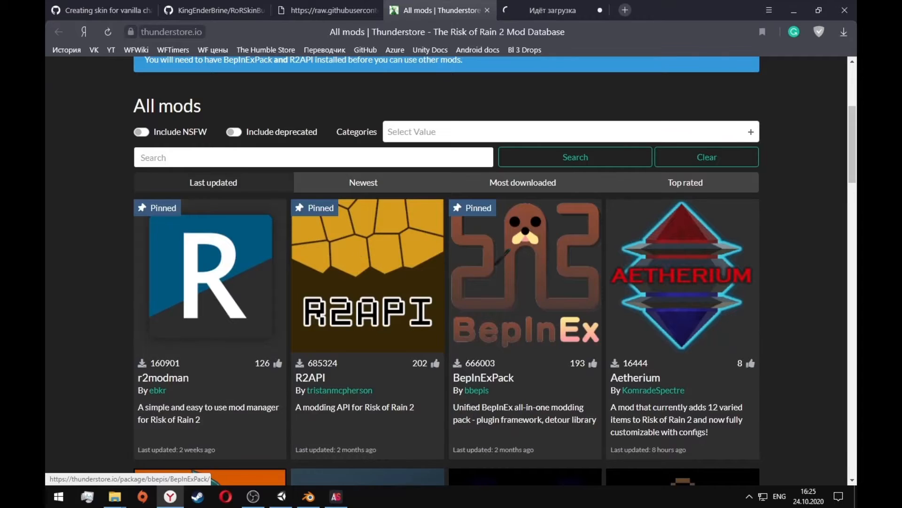
{"action": "left_click", "coordinate": [501, 258]}
Manually download the BepInExPack and R2API packages from their Thunderstore pages
{"action": "scroll", "coordinate": [453, 229], "scroll_direction": "down", "scroll_amount": 3}
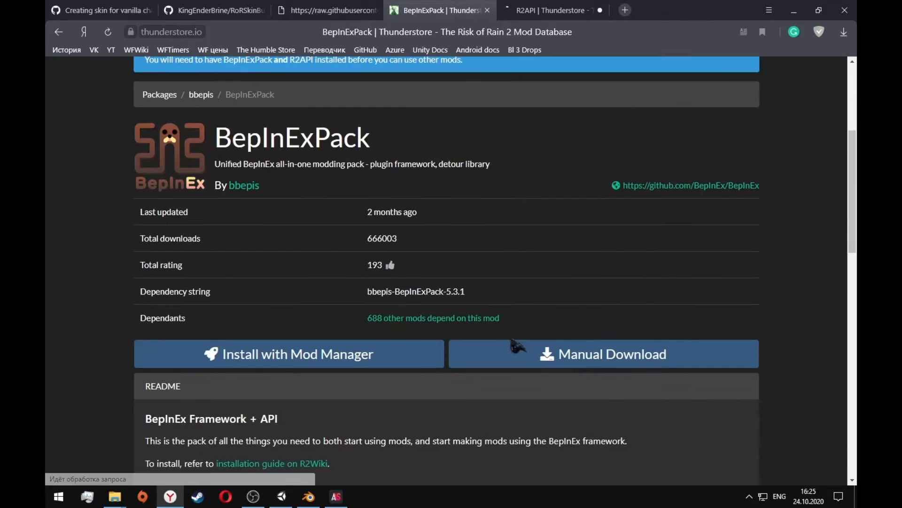
{"action": "left_click", "coordinate": [541, 9]}
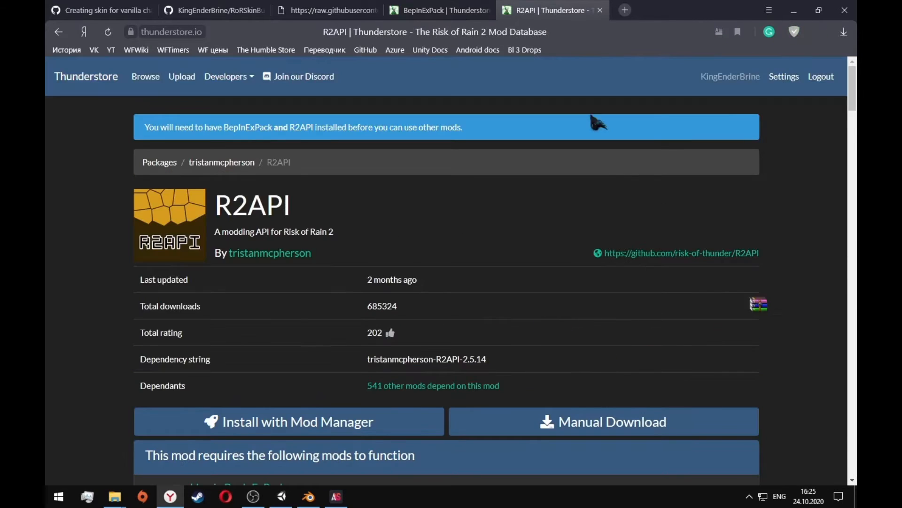
{"action": "left_click", "coordinate": [592, 408]}
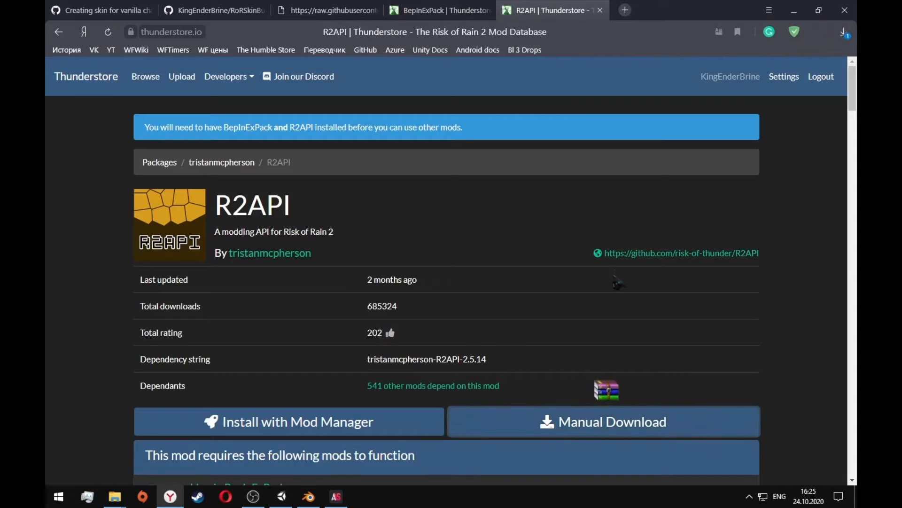
Open the downloaded bbepis-BepInExPack-5.3.1.zip and tristanmcpherson-R2API-2.5.14.zip archives
{"action": "left_click", "coordinate": [844, 32]}
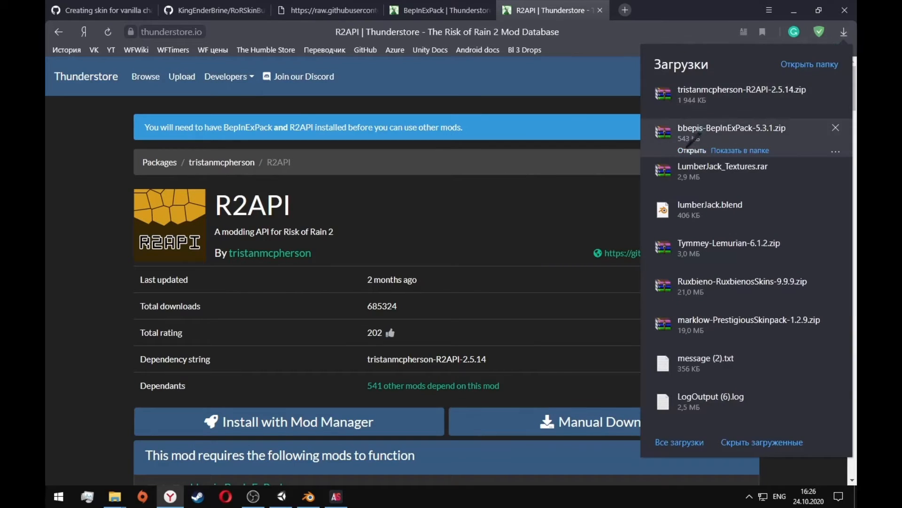
{"action": "left_click", "coordinate": [732, 128]}
{"action": "left_click", "coordinate": [844, 32]}
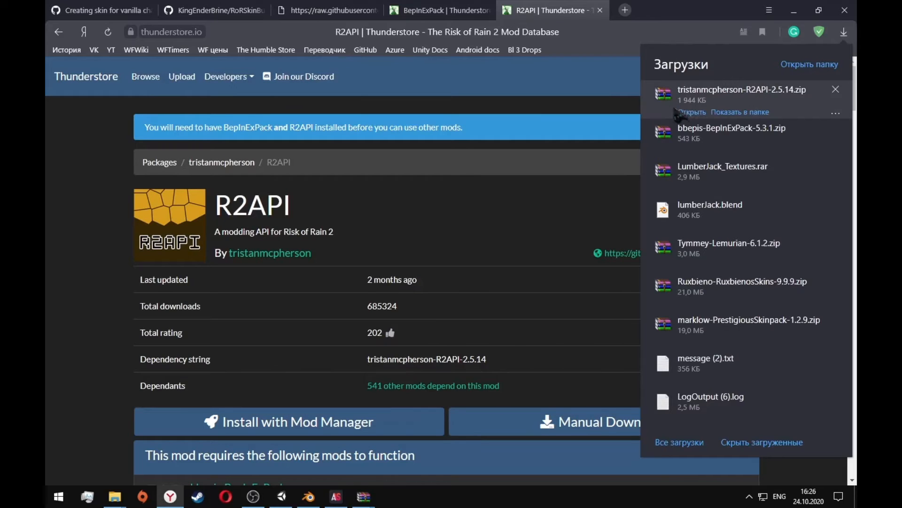
{"action": "left_click", "coordinate": [687, 115]}
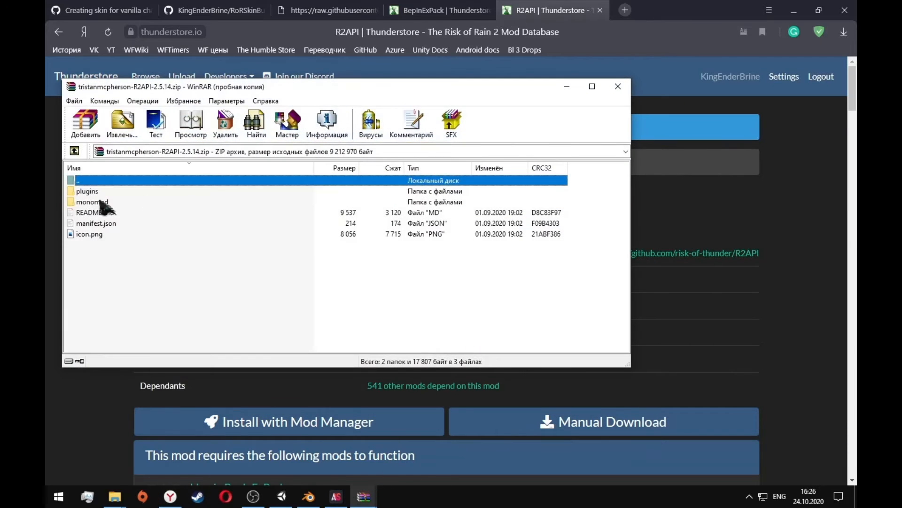
Extract R2API.dll and MMHOOK_Assembly-CSharp.dll from the archive's plugins\R2API folder into the project's Assemblies folder, and close the archive
{"action": "left_click", "coordinate": [89, 192]}
{"action": "double_click", "coordinate": [92, 192]}
{"action": "double_click", "coordinate": [94, 191]}
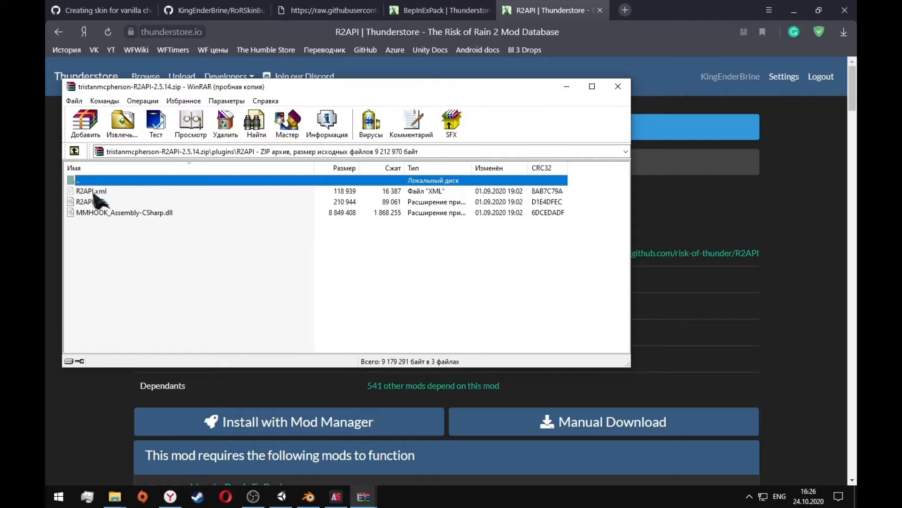
{"action": "left_click", "coordinate": [124, 202]}
{"action": "left_click_drag", "start_coordinate": [116, 228], "coordinate": [100, 198]}
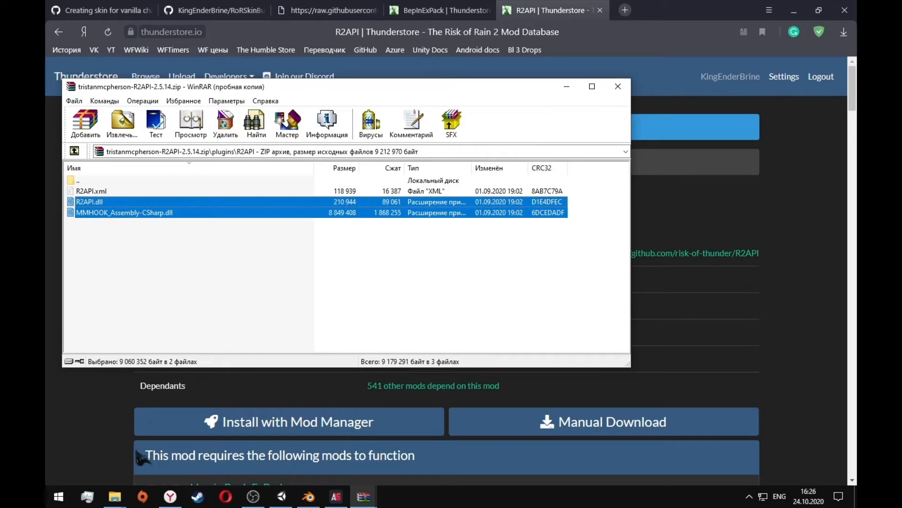
{"action": "left_click", "coordinate": [121, 492]}
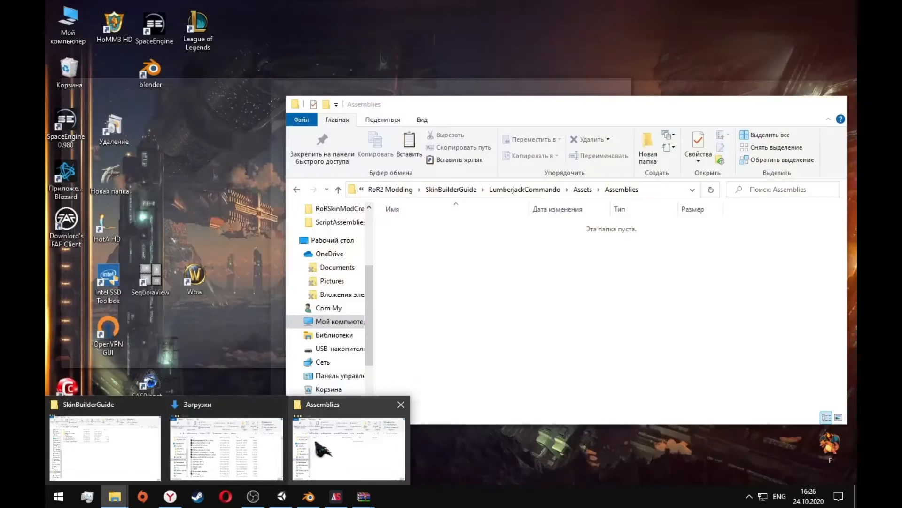
{"action": "left_click", "coordinate": [312, 449]}
{"action": "left_click_drag", "start_coordinate": [121, 212], "coordinate": [664, 297]}
{"action": "left_click_drag", "start_coordinate": [424, 249], "coordinate": [425, 249]}
{"action": "left_click", "coordinate": [509, 147]}
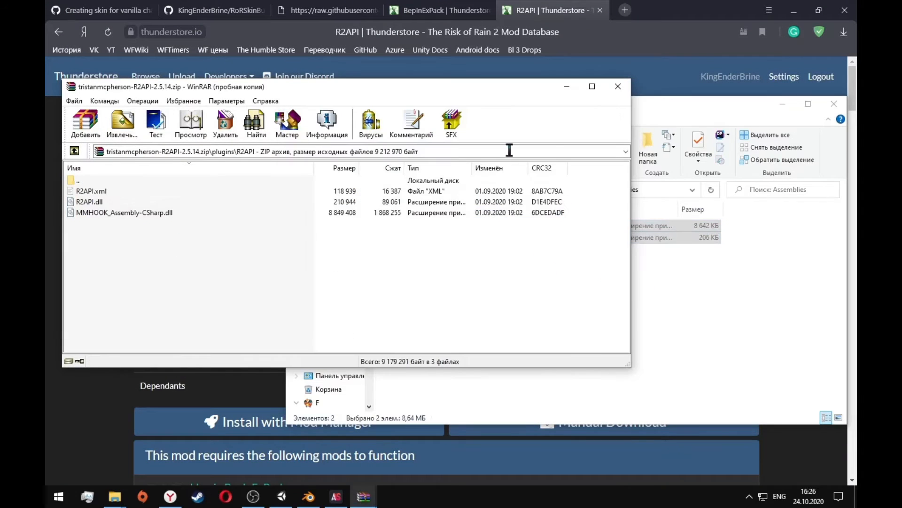
{"action": "left_click", "coordinate": [618, 87]}
Extract BepInEx.dll from BepInExPack\BepInEx\core in the BepInExPack archive into the Assemblies folder, and close the archive
{"action": "left_click", "coordinate": [115, 496]}
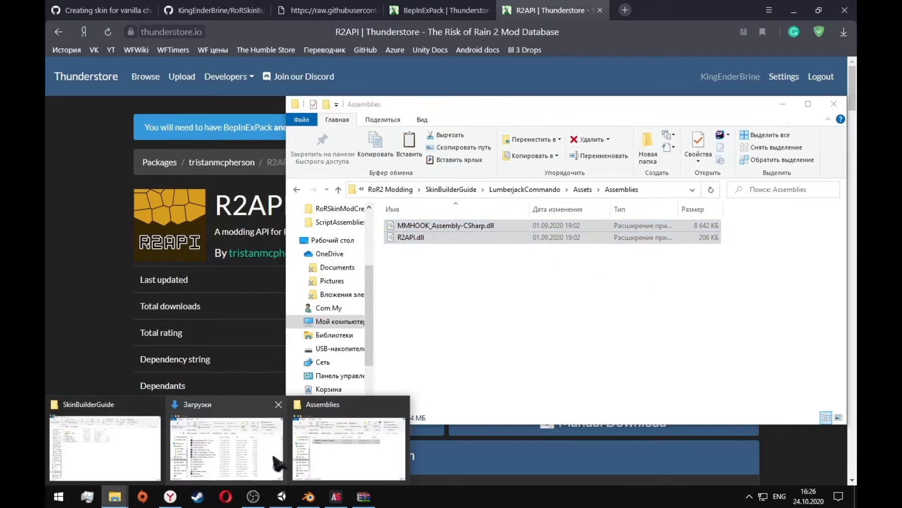
{"action": "left_click", "coordinate": [362, 495]}
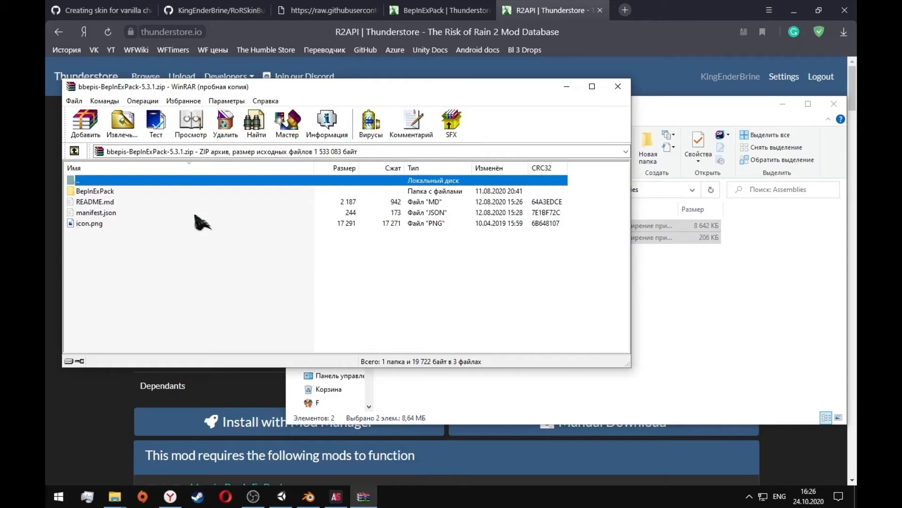
{"action": "double_click", "coordinate": [106, 192]}
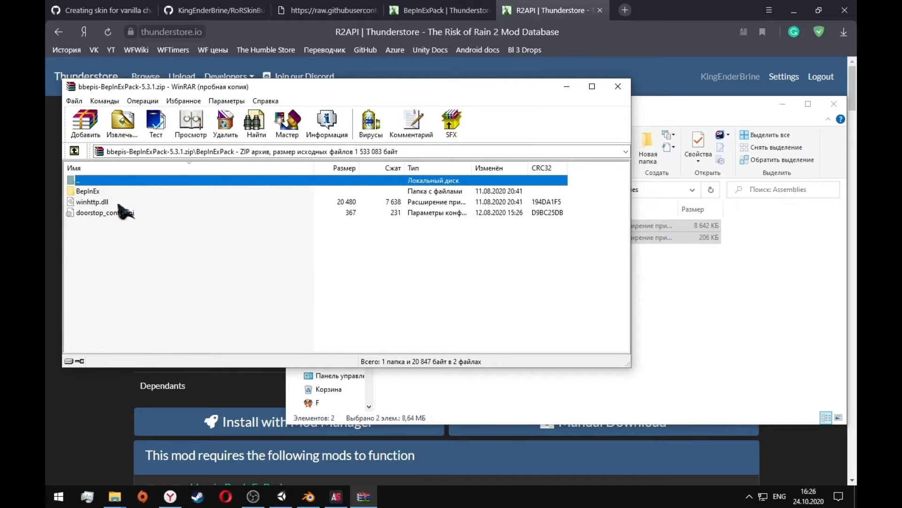
{"action": "double_click", "coordinate": [114, 191]}
{"action": "left_click", "coordinate": [107, 225]}
{"action": "double_click", "coordinate": [108, 224]}
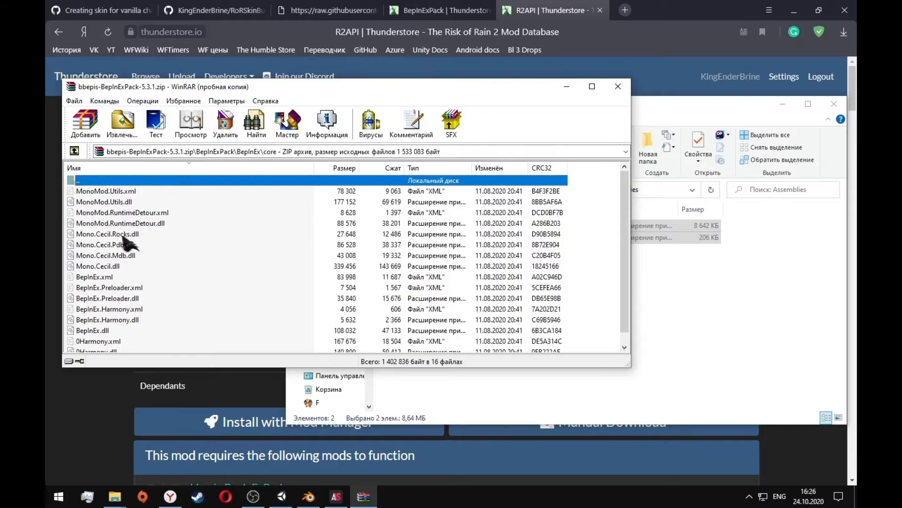
{"action": "left_click_drag", "start_coordinate": [105, 330], "coordinate": [658, 333]}
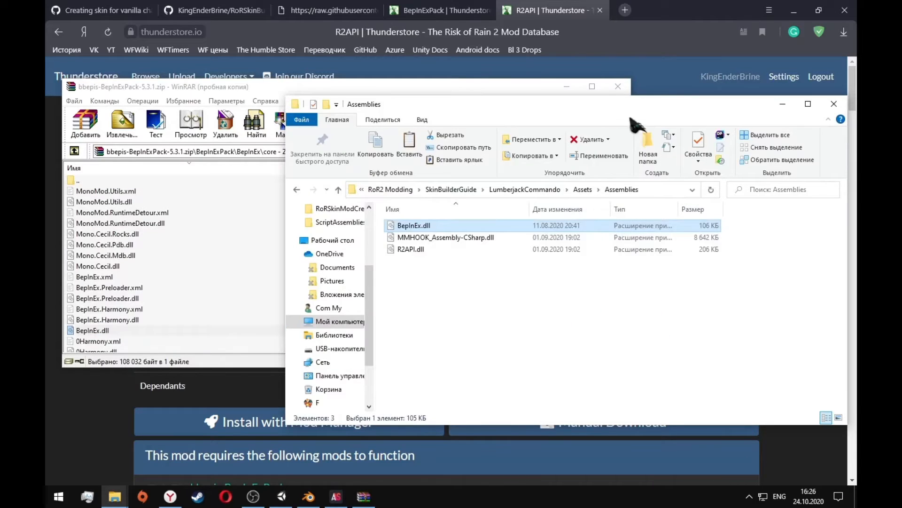
{"action": "left_click", "coordinate": [618, 86]}
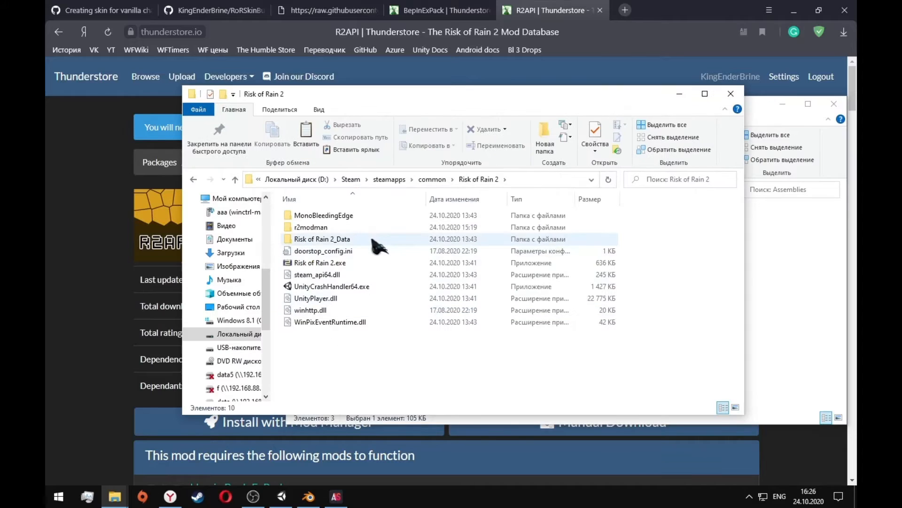
Copy Assembly-CSharp.dll from the game's Risk of Rain 2_Data\Managed folder into the project's Assemblies folder
{"action": "double_click", "coordinate": [340, 238]}
{"action": "left_click", "coordinate": [355, 251]}
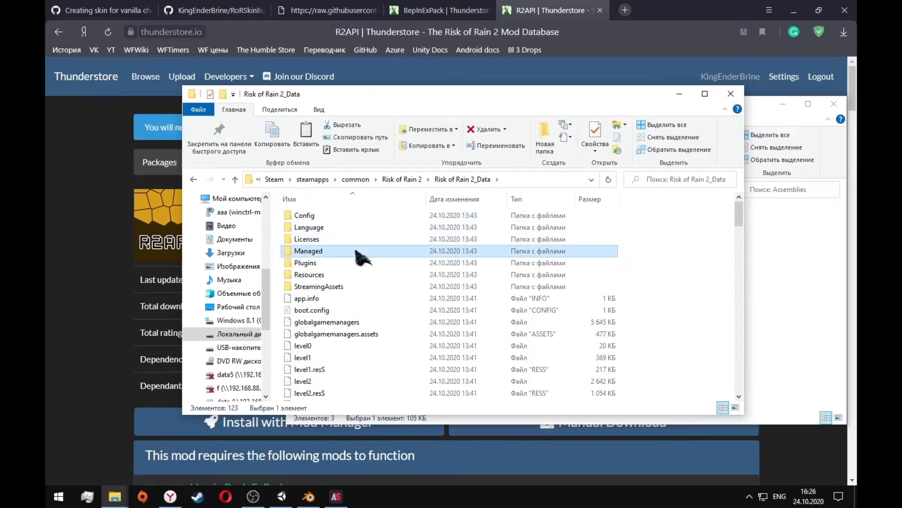
{"action": "double_click", "coordinate": [355, 251]}
{"action": "left_click", "coordinate": [348, 215]}
{"action": "left_click_drag", "start_coordinate": [510, 99], "coordinate": [385, 87]}
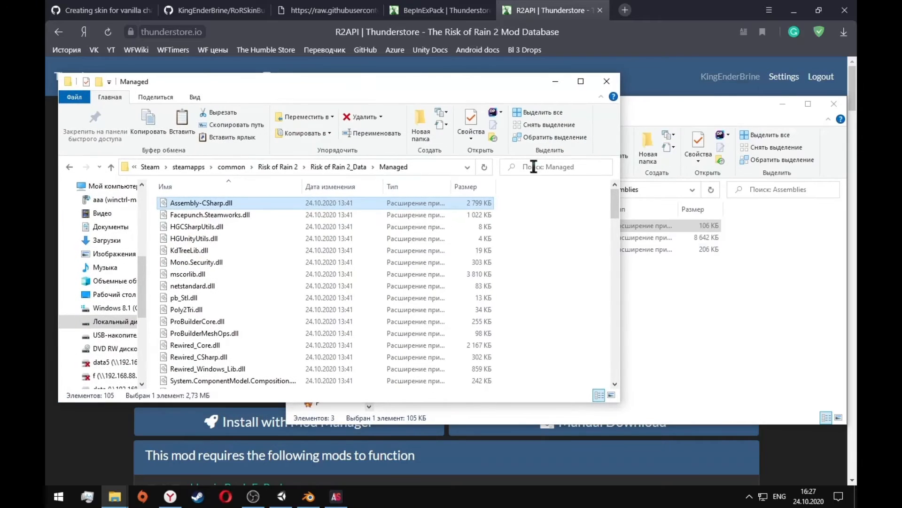
{"action": "left_click", "coordinate": [700, 318]}
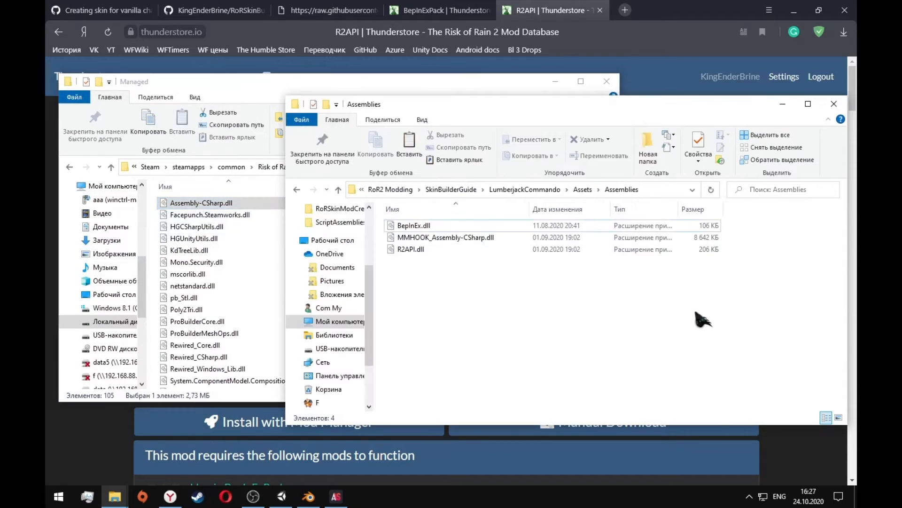
{"action": "key", "text": "ctrl+v"}
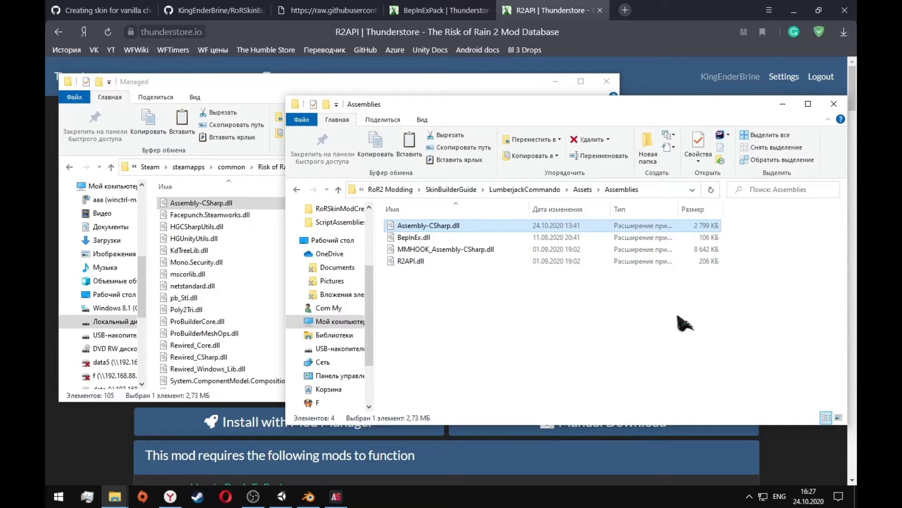
Switch to Unity, expand the Assemblies folder in the project, and clear the console messages
{"action": "left_click", "coordinate": [281, 497]}
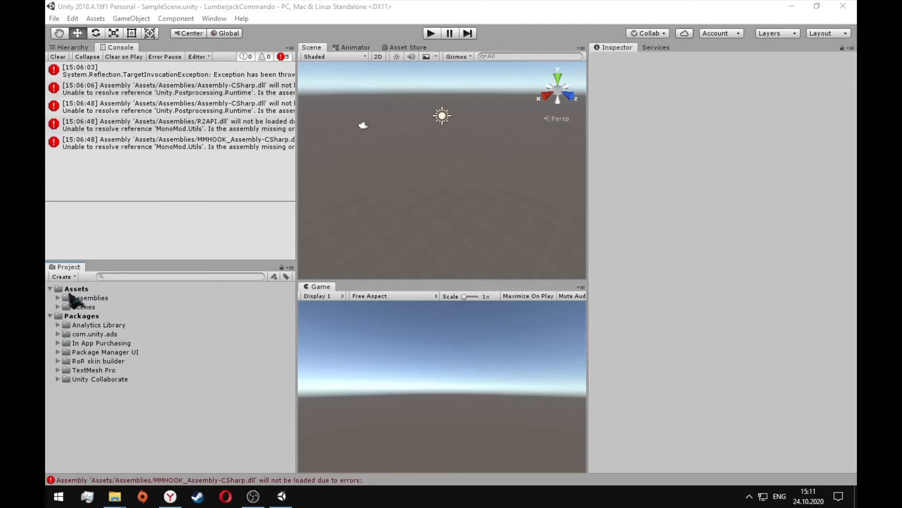
{"action": "left_click", "coordinate": [58, 298]}
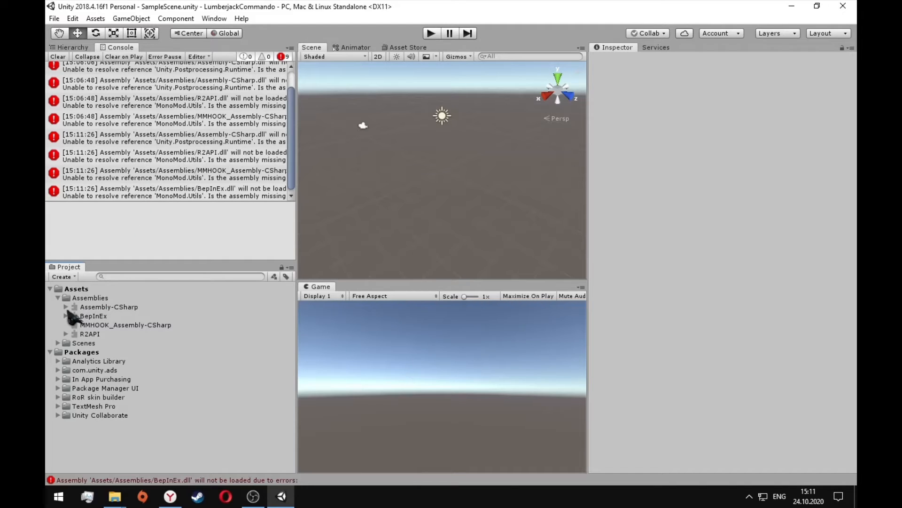
{"action": "left_click", "coordinate": [57, 56]}
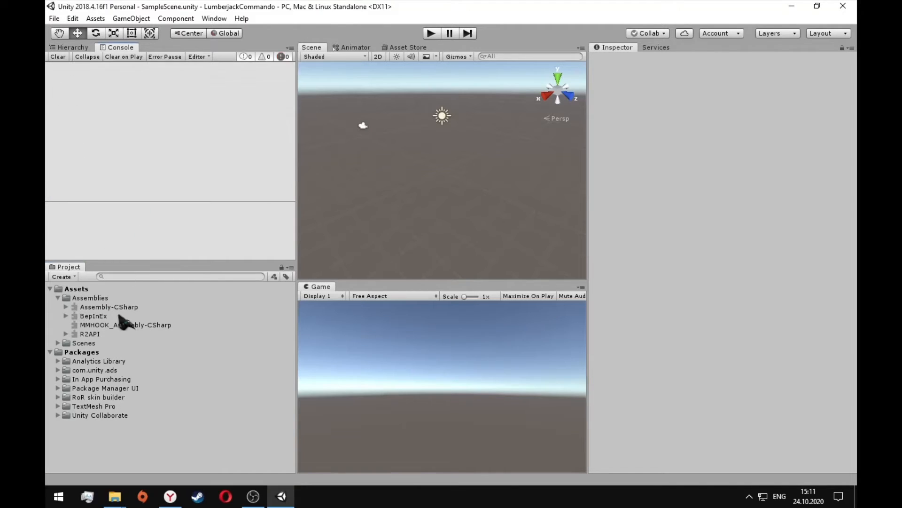
Create a folder named Reources inside the Unity project's Assets folder
{"action": "right_click", "coordinate": [66, 289]}
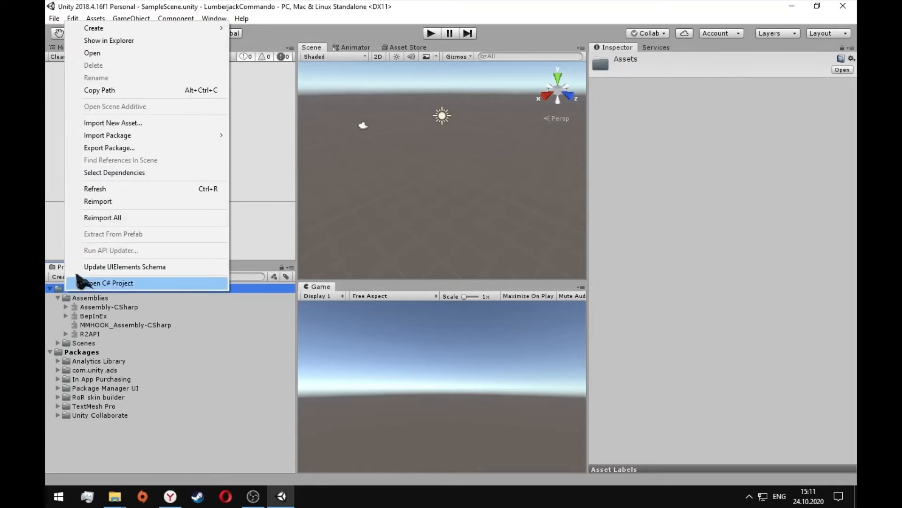
{"action": "mouse_move", "coordinate": [121, 29]}
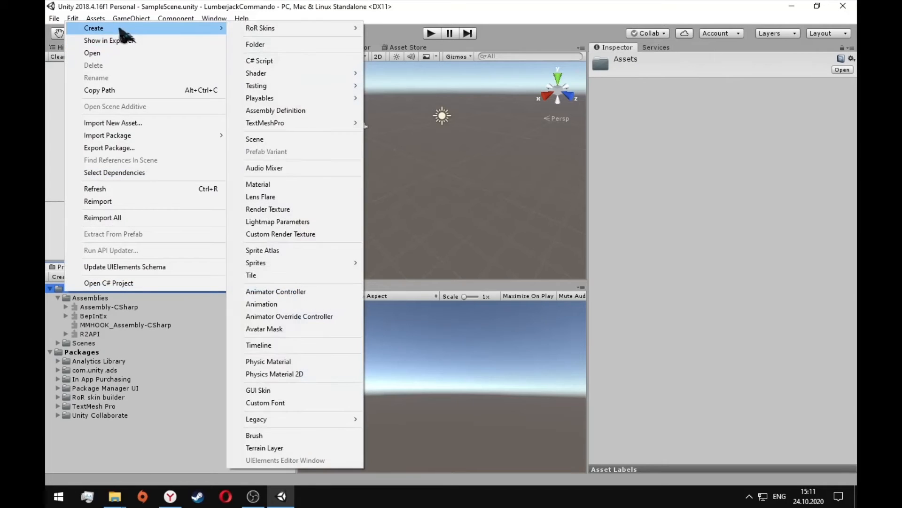
{"action": "left_click", "coordinate": [256, 44]}
{"action": "type", "text": "Reources"}
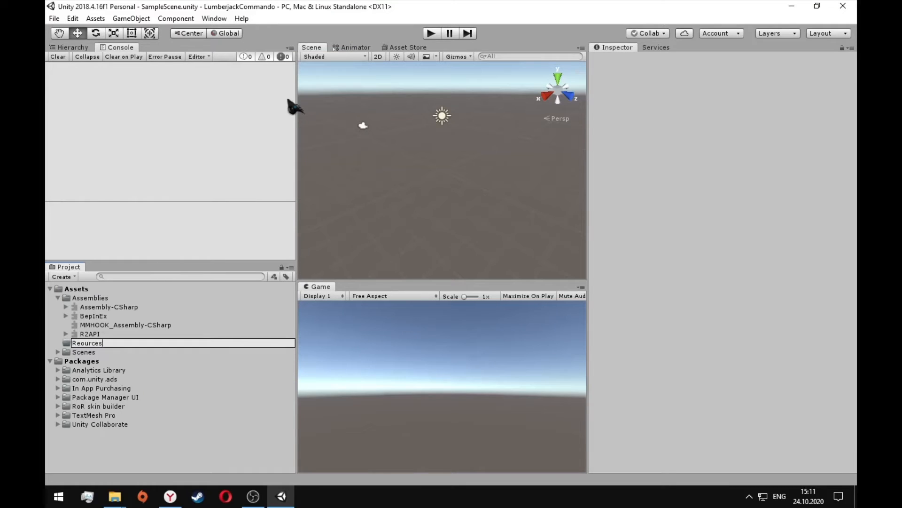
{"action": "key", "text": "Return"}
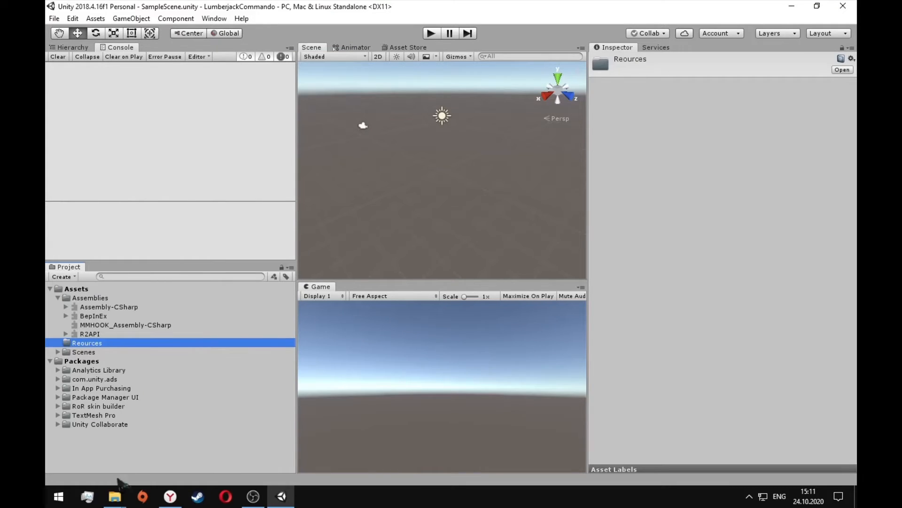
Import lumberJack_diffuse.png, lumberJack_normal.png and LumberjackCommando.blend from the SkinBuilderGuide folder into the Reources folder, and expand that folder
{"action": "mouse_move", "coordinate": [115, 494]}
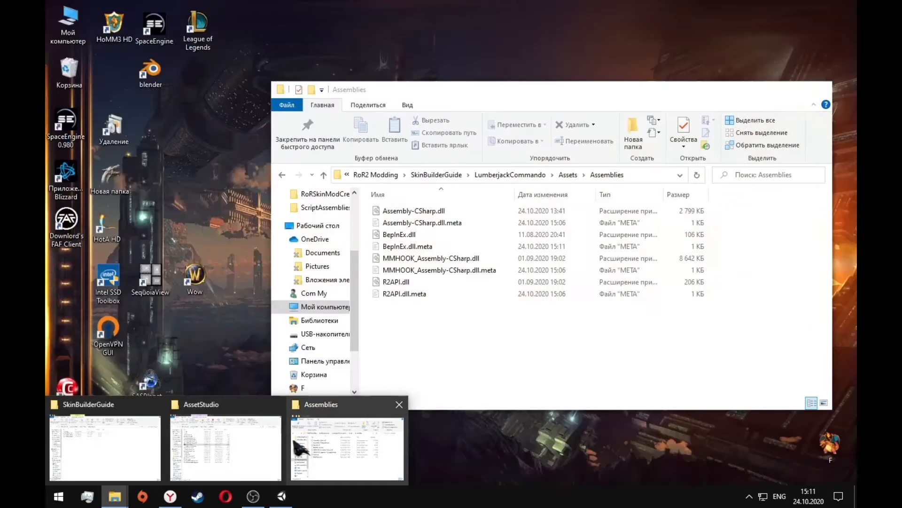
{"action": "left_click", "coordinate": [324, 439]}
{"action": "left_click", "coordinate": [442, 175]}
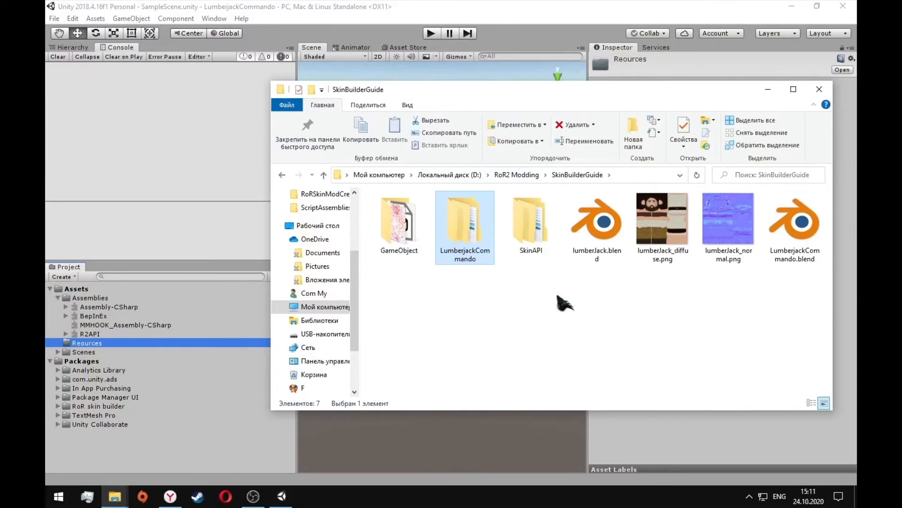
{"action": "left_click_drag", "start_coordinate": [760, 314], "coordinate": [674, 275]}
{"action": "left_click_drag", "start_coordinate": [783, 305], "coordinate": [106, 345]}
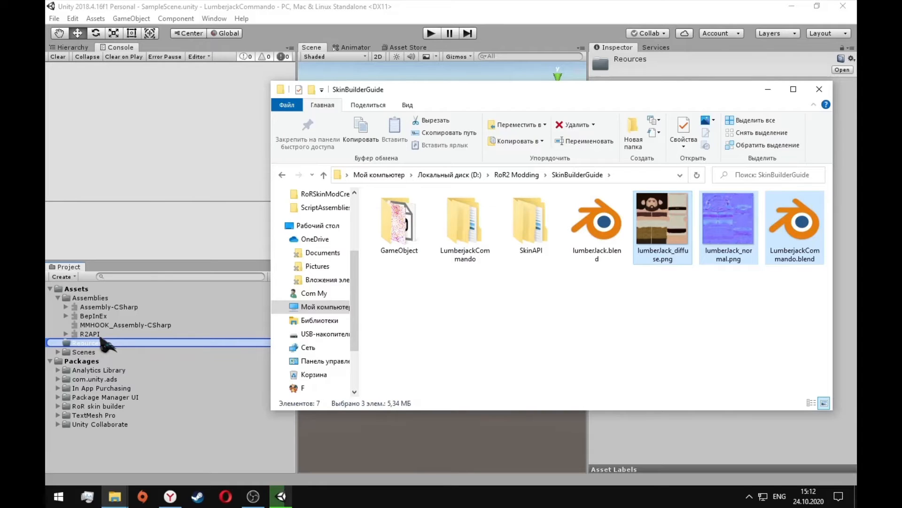
{"action": "left_click_drag", "start_coordinate": [101, 343], "coordinate": [101, 343]}
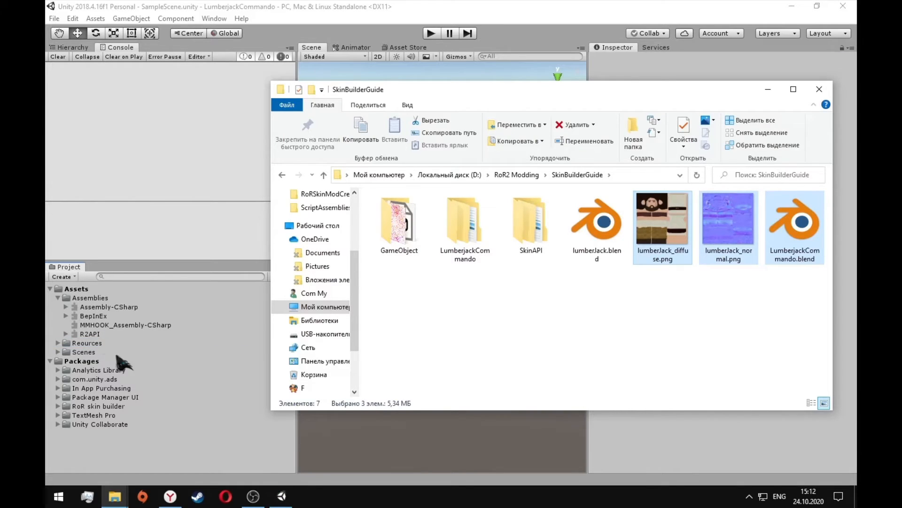
{"action": "left_click", "coordinate": [58, 344]}
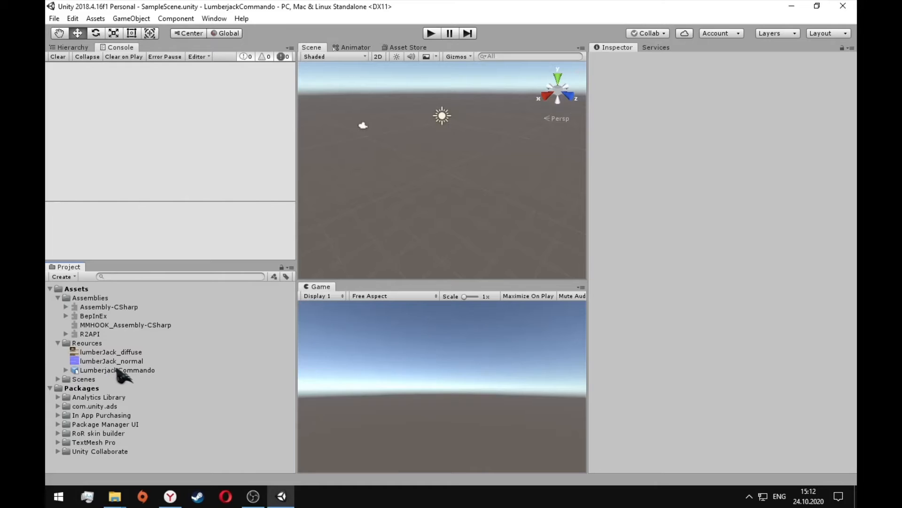
Expand the LumberjackCommando model in the project and inspect its lumberJack mesh in the preview
{"action": "left_click", "coordinate": [90, 369]}
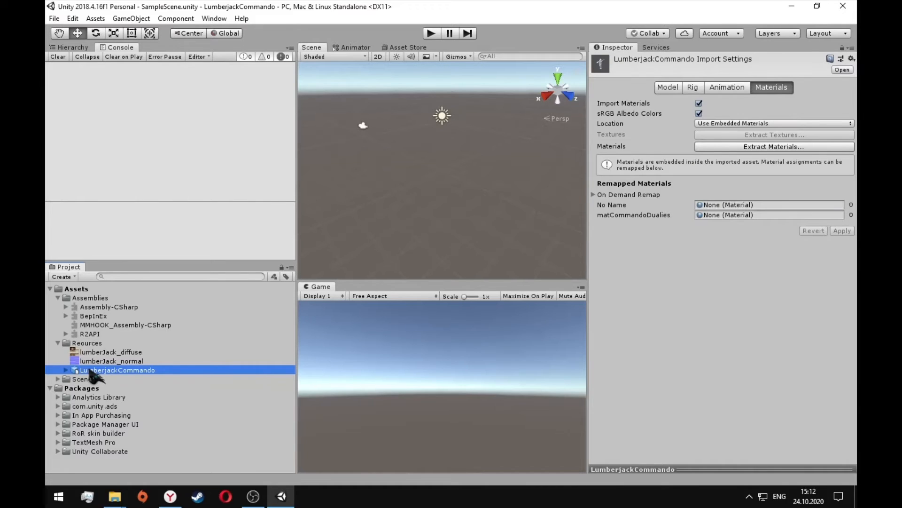
{"action": "left_click", "coordinate": [66, 370]}
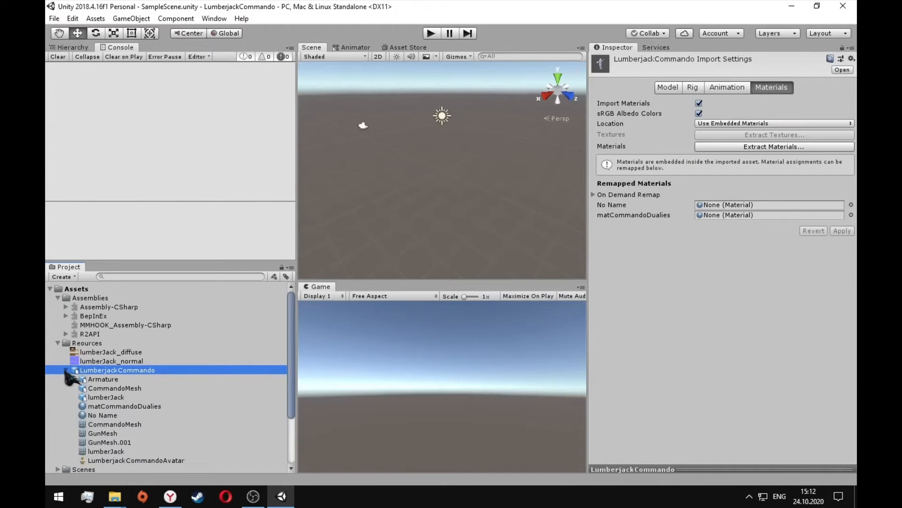
{"action": "left_click", "coordinate": [146, 424]}
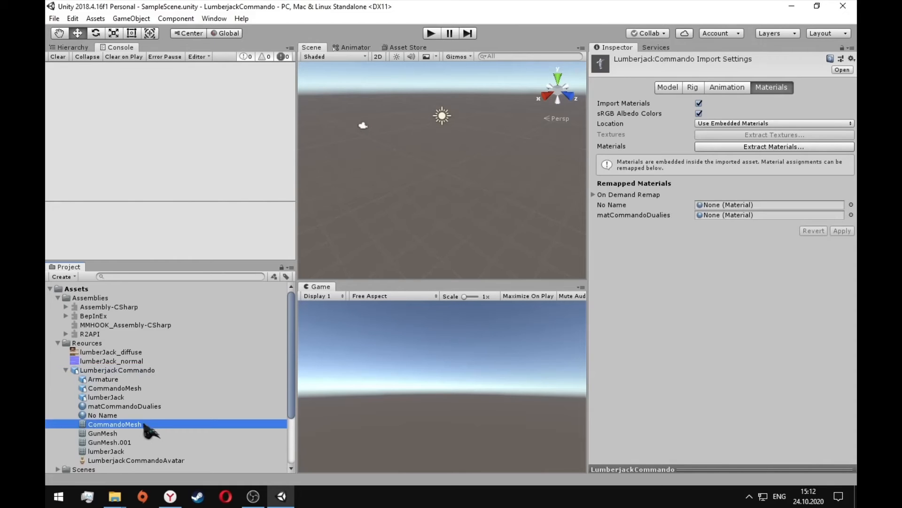
{"action": "left_click", "coordinate": [130, 452]}
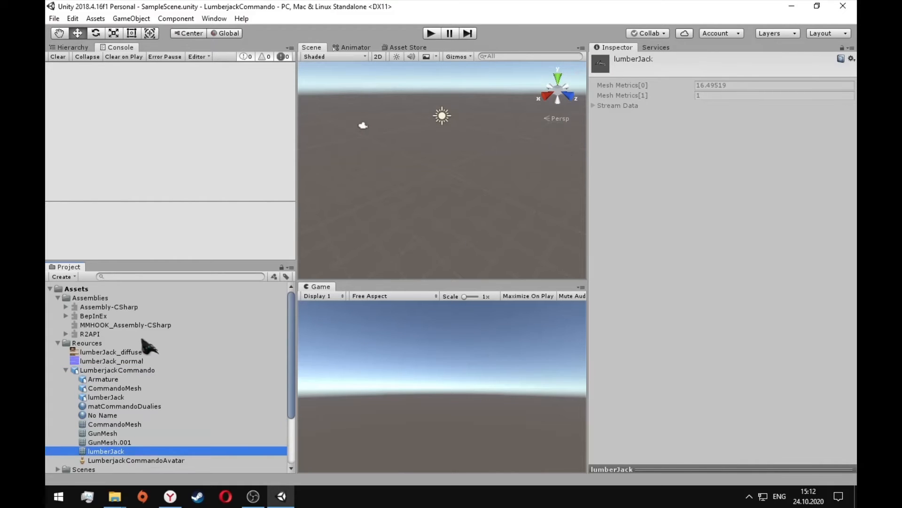
{"action": "left_click", "coordinate": [602, 467]}
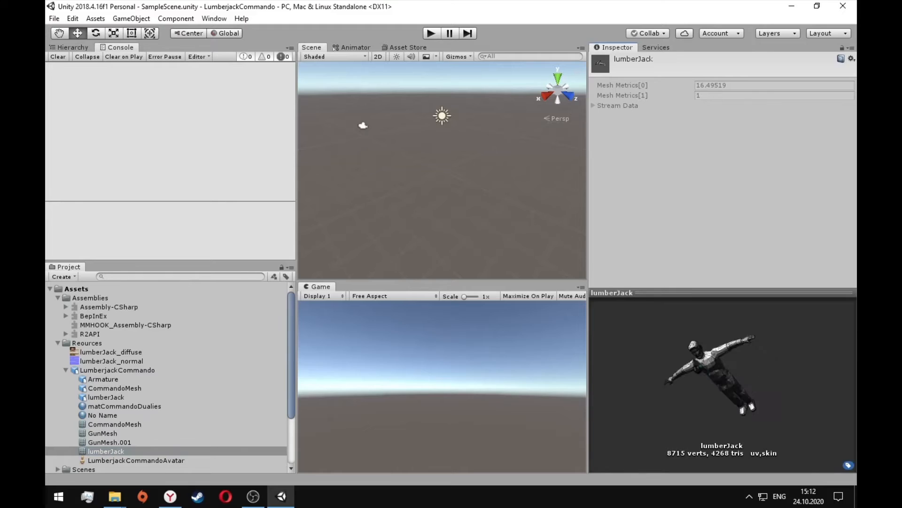
{"action": "left_click_drag", "start_coordinate": [694, 362], "coordinate": [709, 347]}
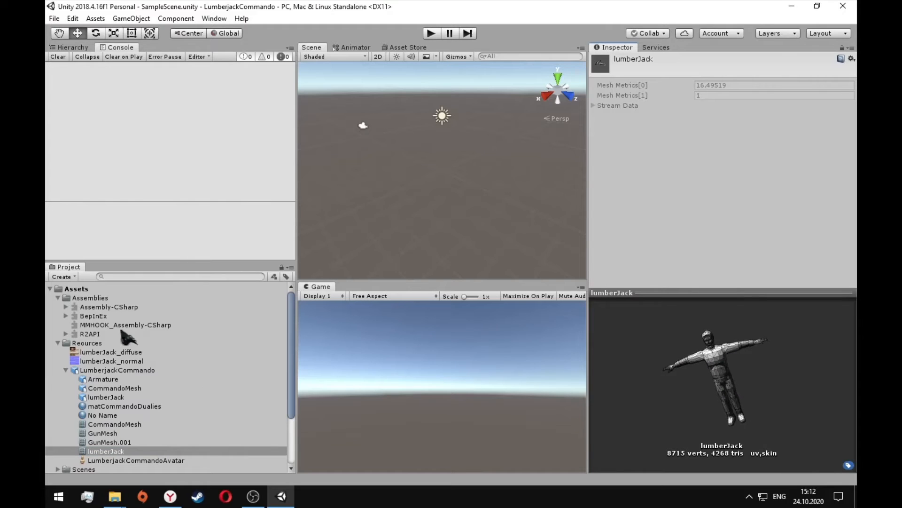
Create a folder named Mod inside the Assets folder
{"action": "right_click", "coordinate": [64, 289]}
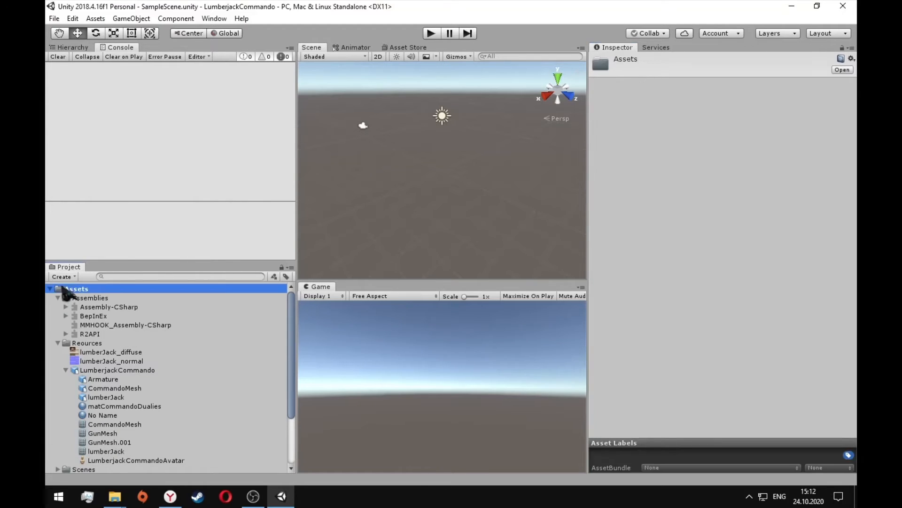
{"action": "mouse_move", "coordinate": [141, 23]}
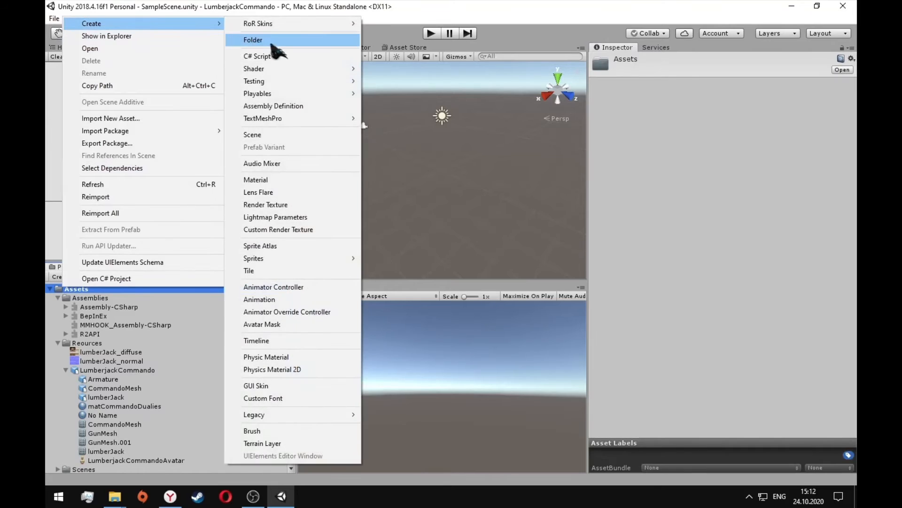
{"action": "left_click", "coordinate": [262, 40]}
{"action": "type", "text": "Mo"}
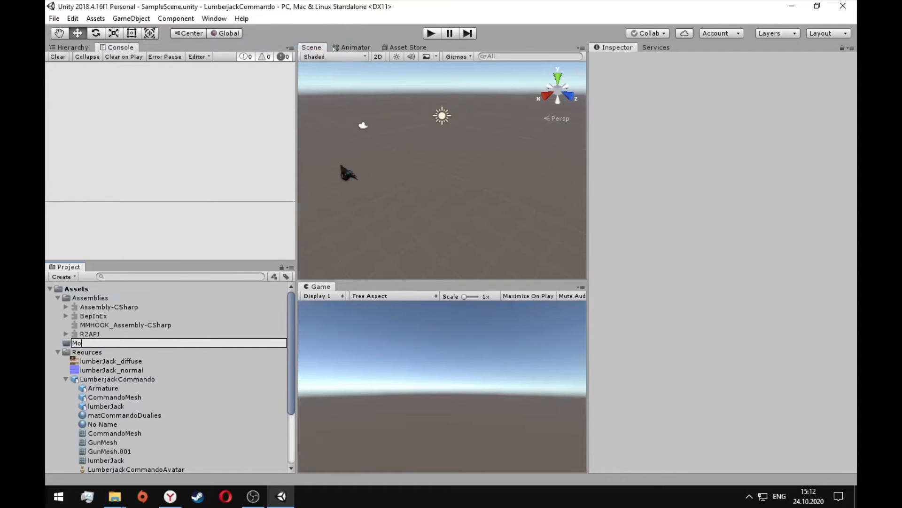
{"action": "type", "text": "d"}
{"action": "key", "text": "Return"}
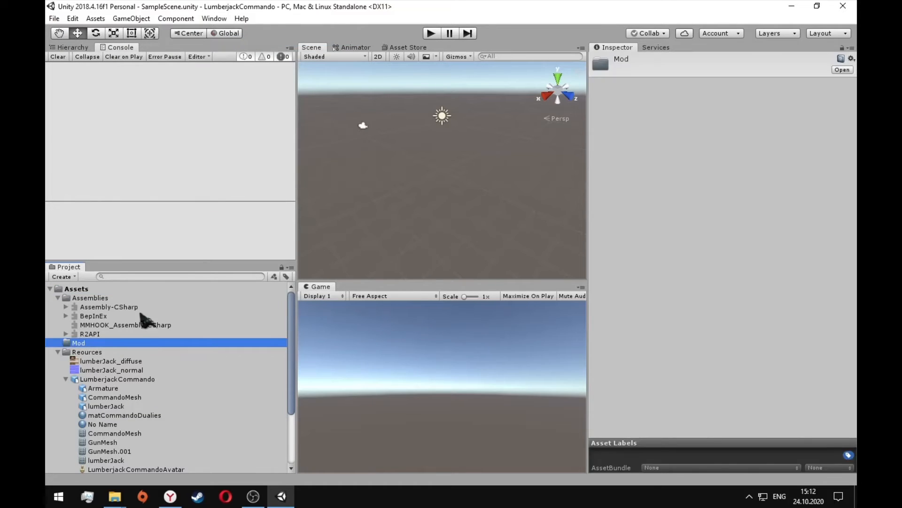
Create a SkinModInfo asset in the Mod folder with mod name LumberjackCommando, the author's name, and version 1.0.0
{"action": "right_click", "coordinate": [86, 345]}
{"action": "mouse_move", "coordinate": [192, 83]}
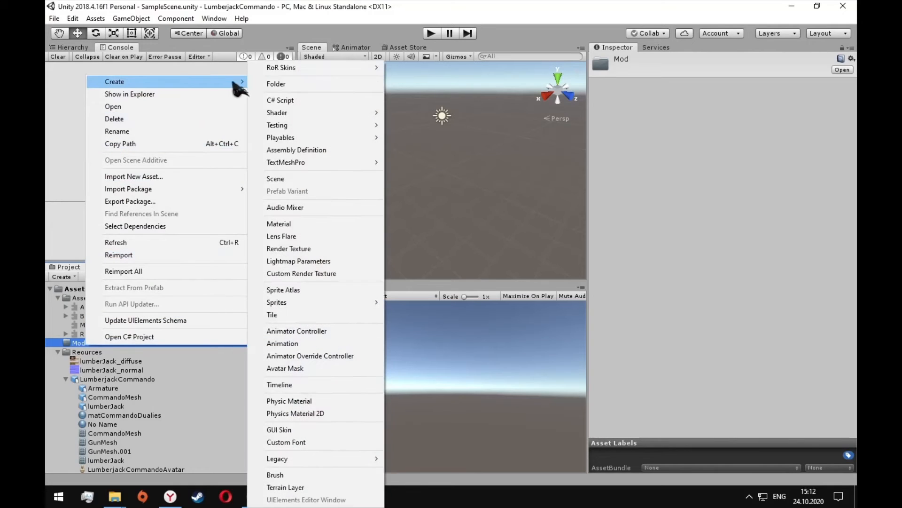
{"action": "mouse_move", "coordinate": [289, 71]}
{"action": "left_click", "coordinate": [416, 68]}
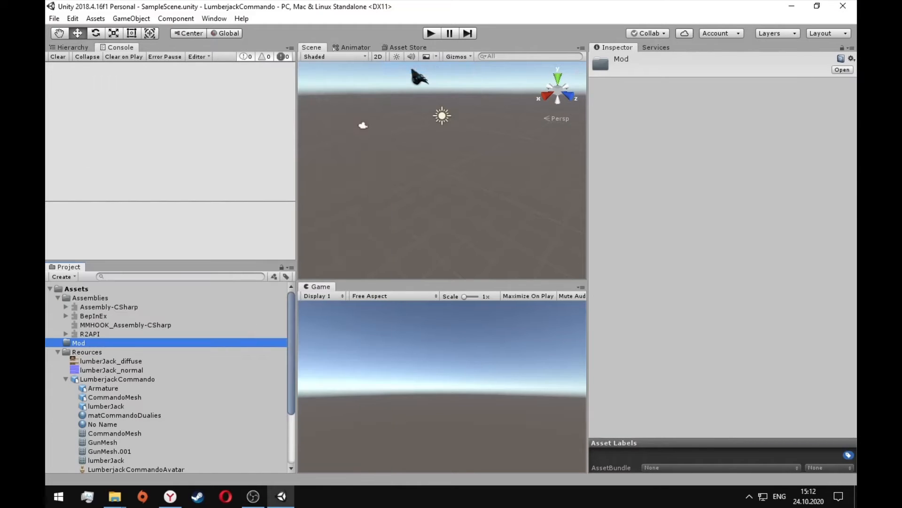
{"action": "left_click", "coordinate": [718, 97]}
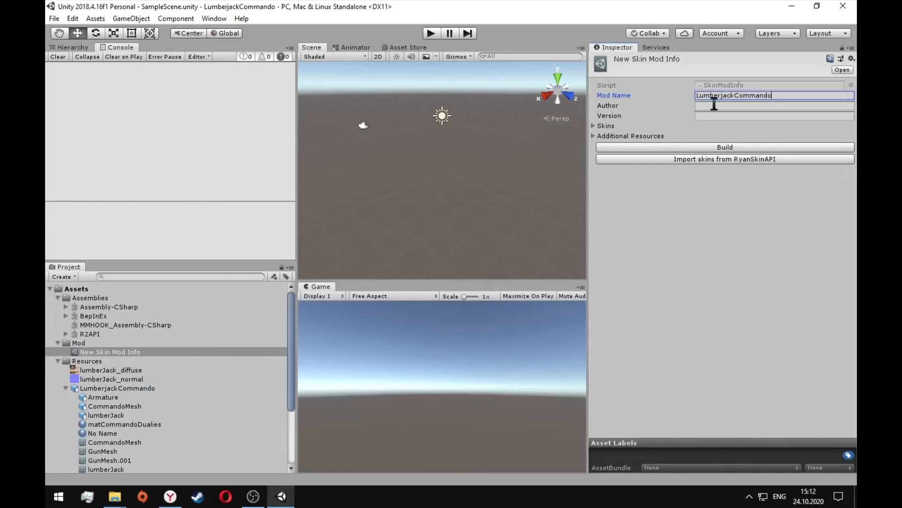
{"action": "left_click", "coordinate": [714, 106]}
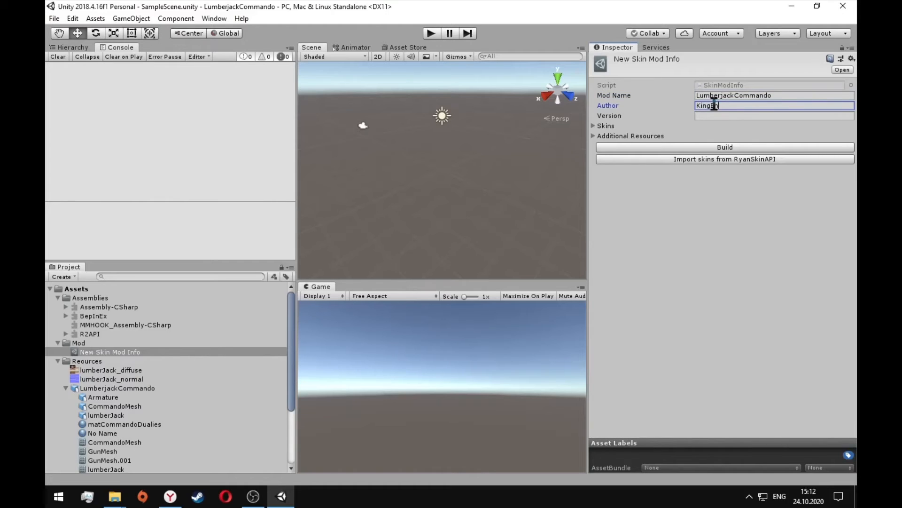
{"action": "key", "text": "Tab"}
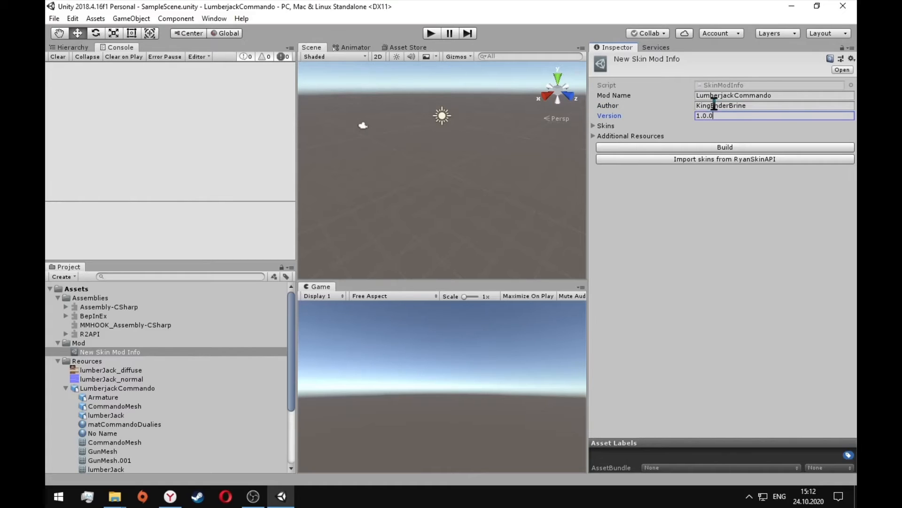
Rename the new skin mod info asset as LubmberjackCommando
{"action": "left_click", "coordinate": [105, 352]}
{"action": "right_click", "coordinate": [106, 353]}
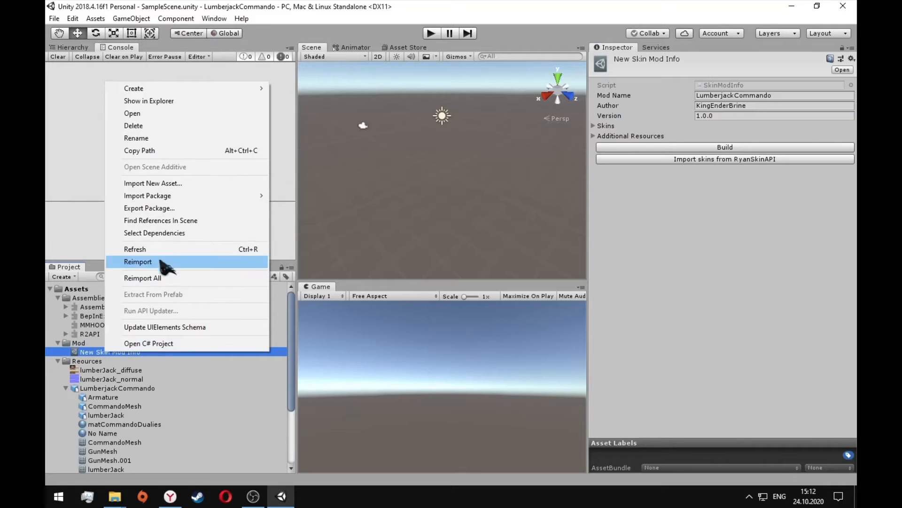
{"action": "left_click", "coordinate": [160, 139]}
{"action": "type", "text": "LubmberjackCommando"}
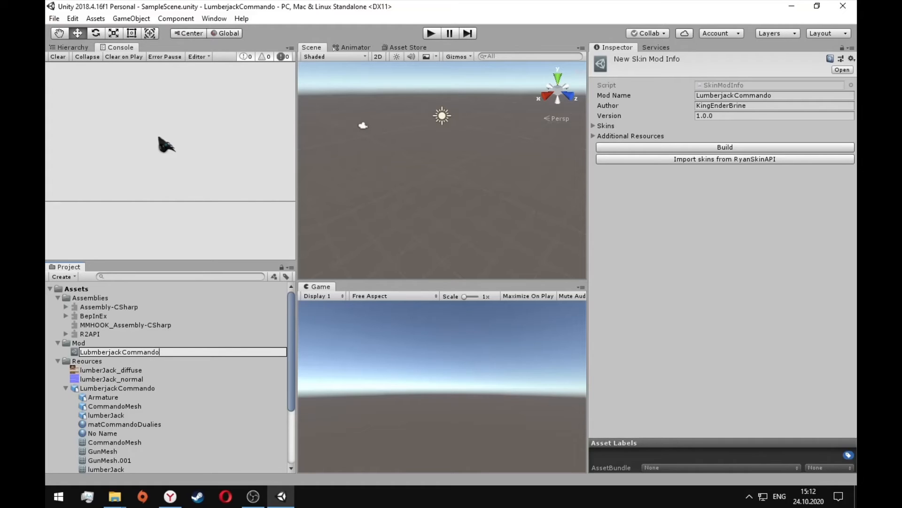
{"action": "key", "text": "Return"}
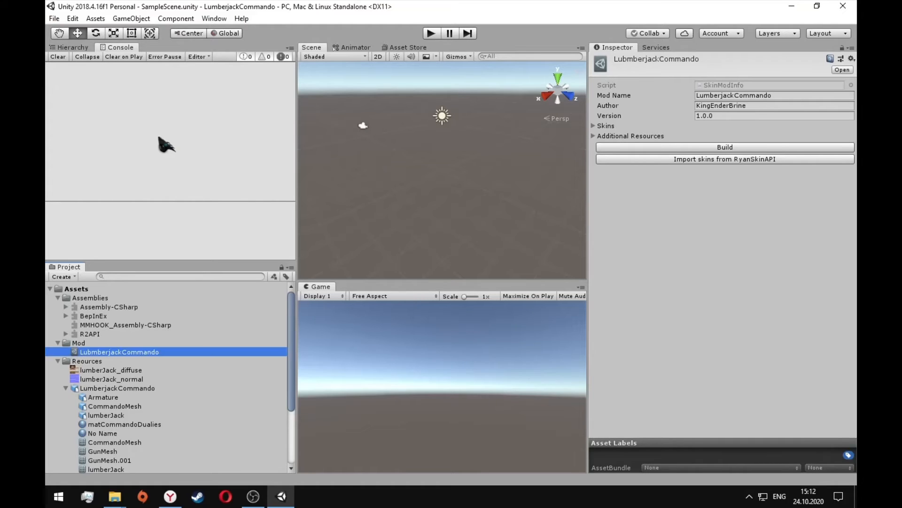
Create a folder named Skins inside the Mod folder
{"action": "right_click", "coordinate": [80, 343]}
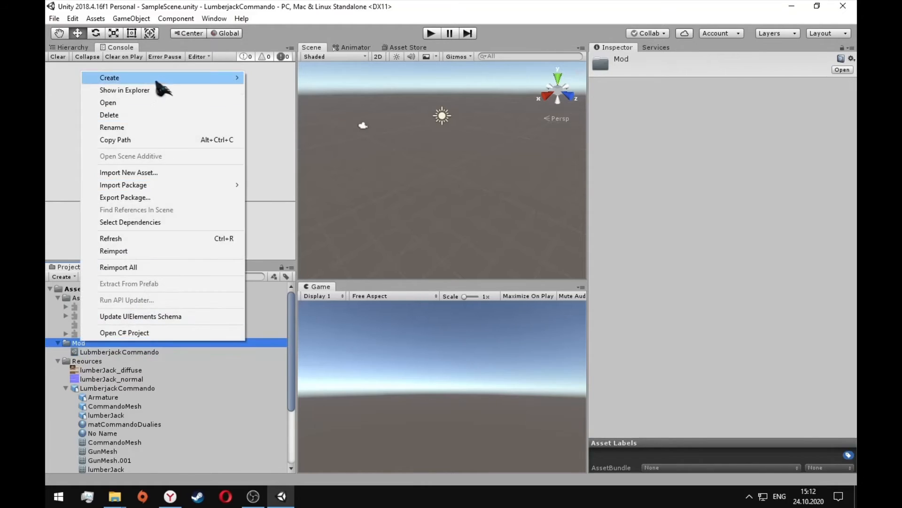
{"action": "mouse_move", "coordinate": [157, 80]}
{"action": "left_click", "coordinate": [291, 86]}
{"action": "type", "text": "Sk"}
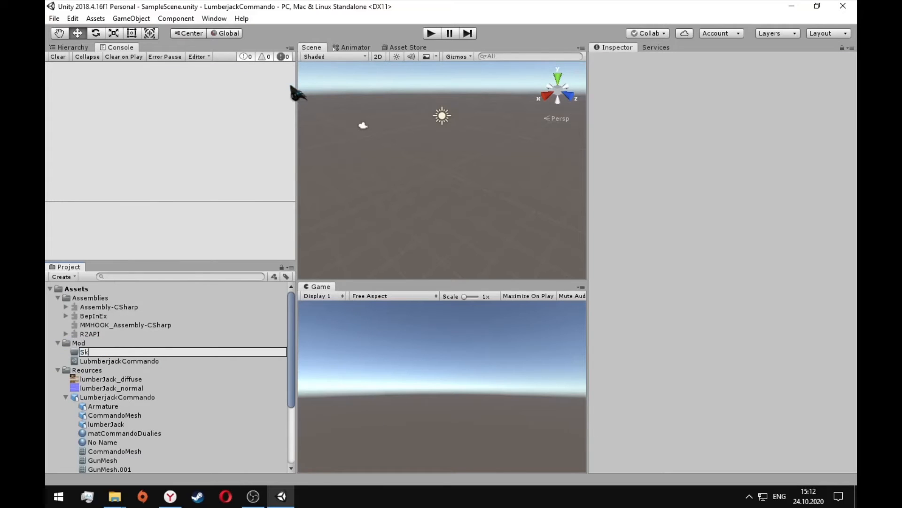
{"action": "type", "text": "ins"}
{"action": "key", "text": "Return"}
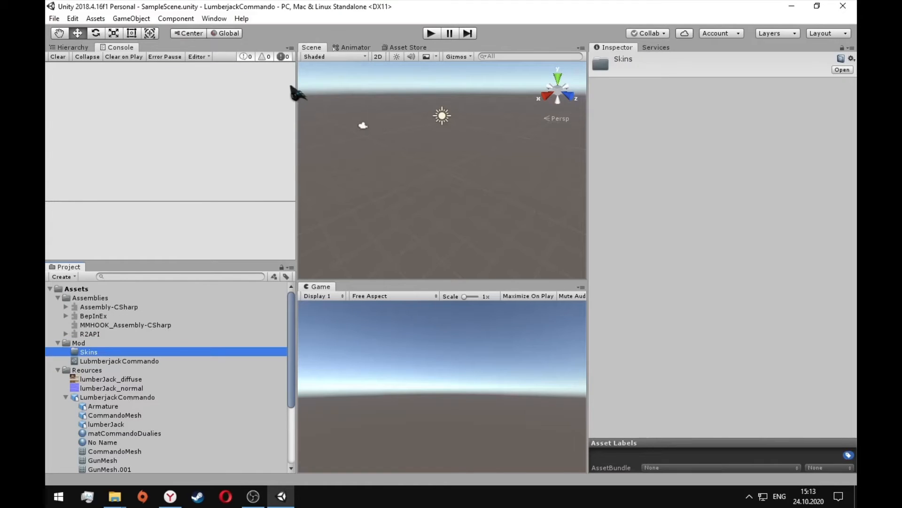
Create a SkinDefinition asset named LumberjackCommandoSkin in the Skins folder
{"action": "right_click", "coordinate": [97, 352]}
{"action": "mouse_move", "coordinate": [219, 88]}
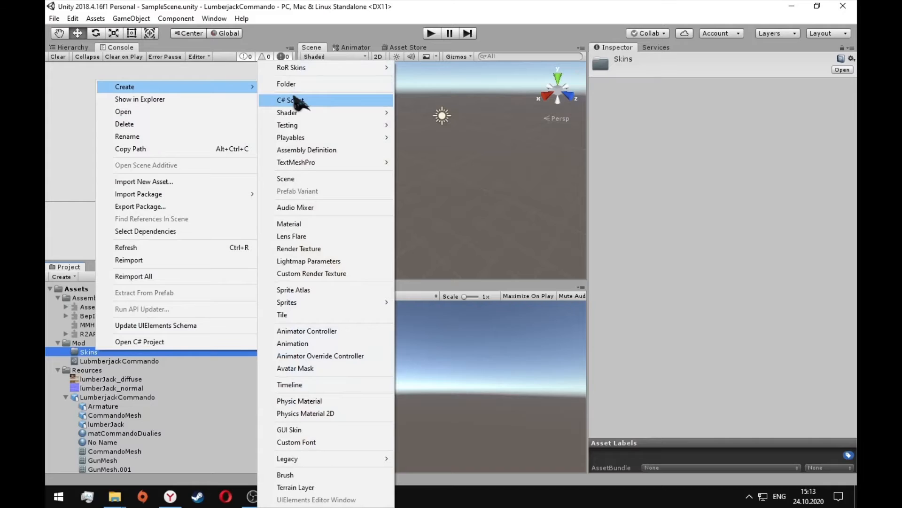
{"action": "mouse_move", "coordinate": [369, 70]}
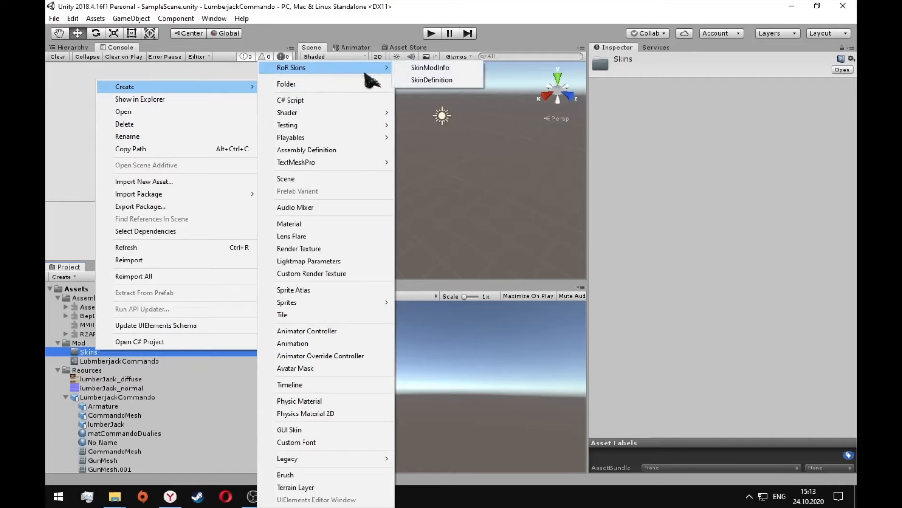
{"action": "left_click", "coordinate": [435, 81]}
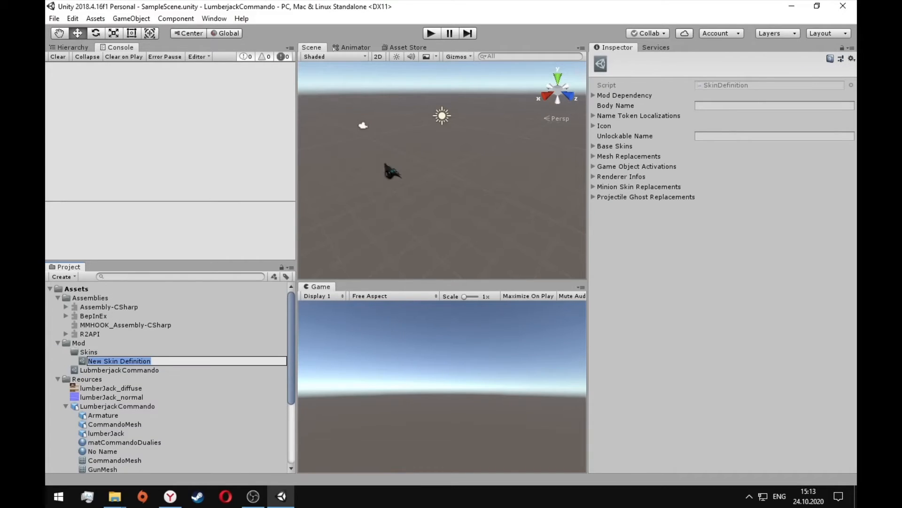
{"action": "type", "text": "K"}
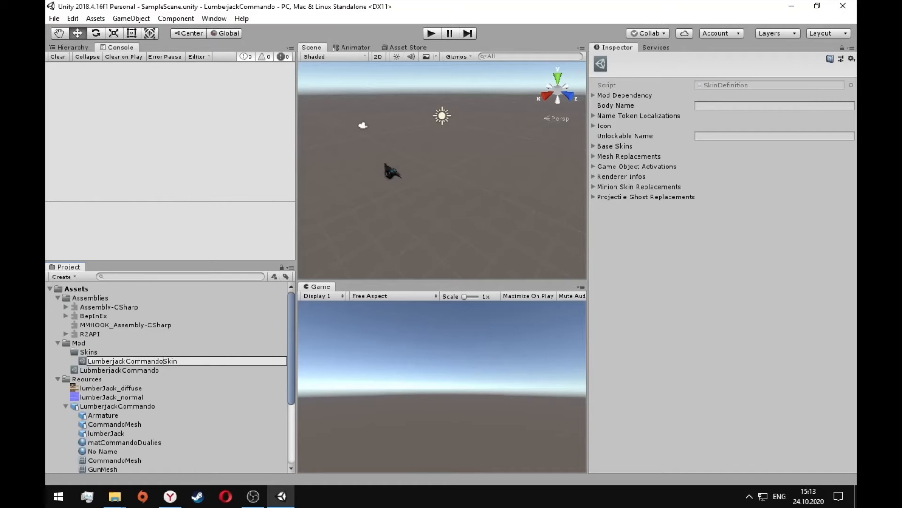
{"action": "key", "text": "Return"}
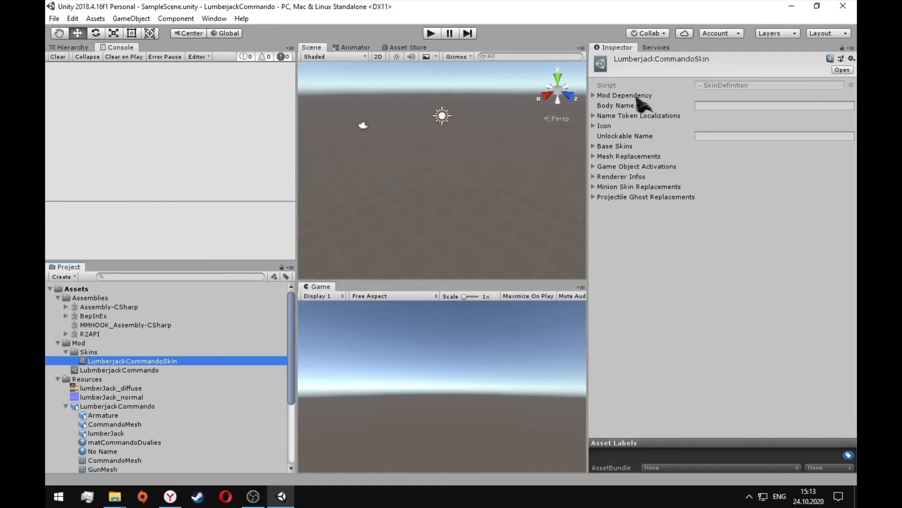
Set the skin's body name to CommandoBody and add one name token localization with language en
{"action": "left_click", "coordinate": [706, 104]}
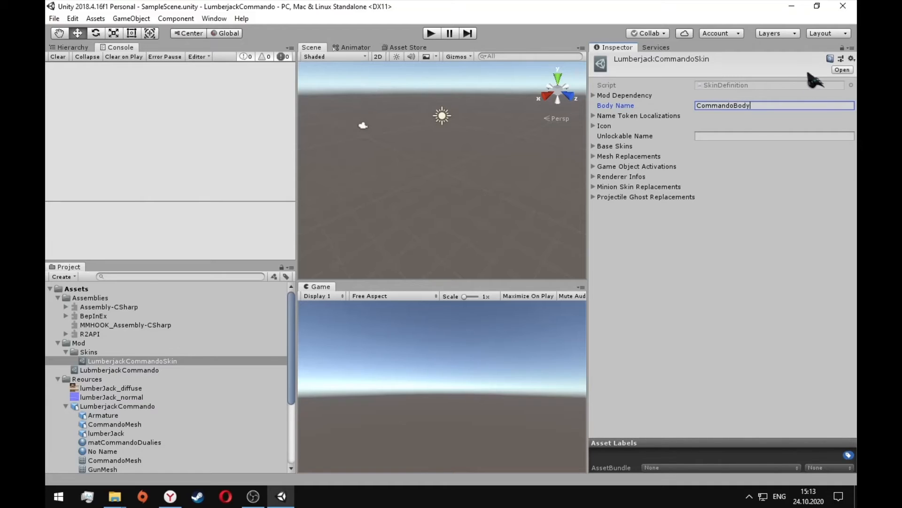
{"action": "left_click", "coordinate": [642, 117]}
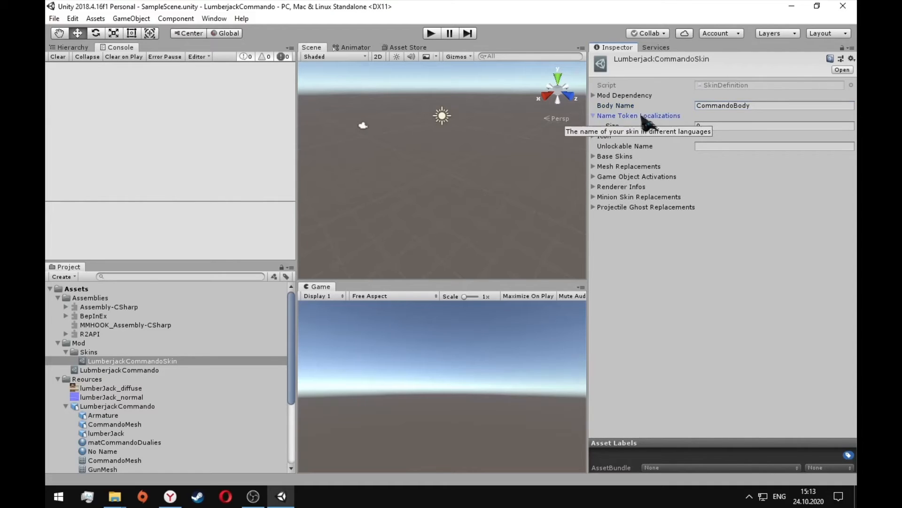
{"action": "left_click", "coordinate": [700, 125]}
{"action": "type", "text": "1"}
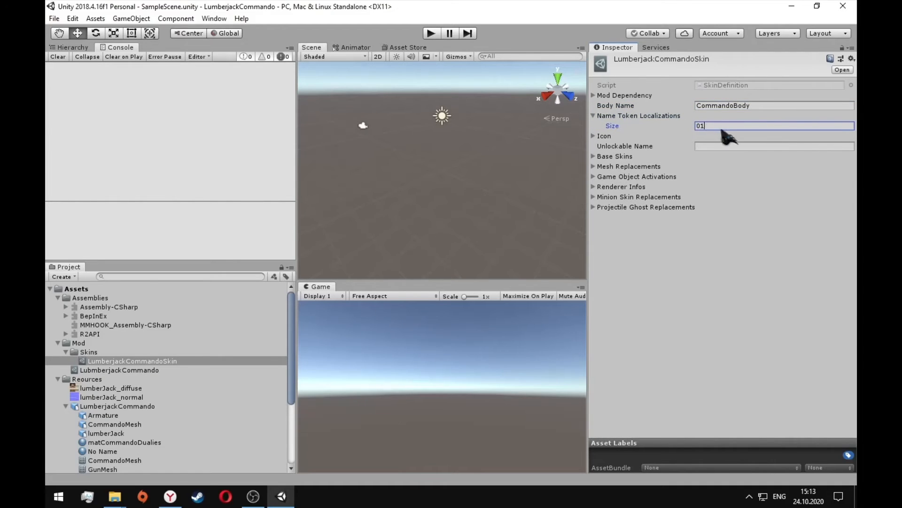
{"action": "key", "text": "Return"}
{"action": "left_click", "coordinate": [638, 136]}
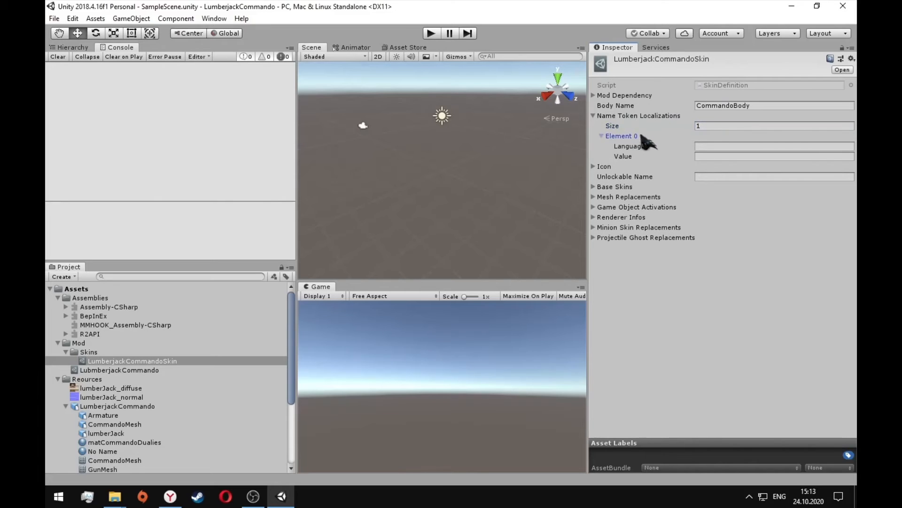
{"action": "left_click", "coordinate": [716, 144]}
{"action": "type", "text": "en"}
Increase the name token localizations size to 2 and set the first en entry's value to Lumberjack
{"action": "left_click", "coordinate": [721, 156]}
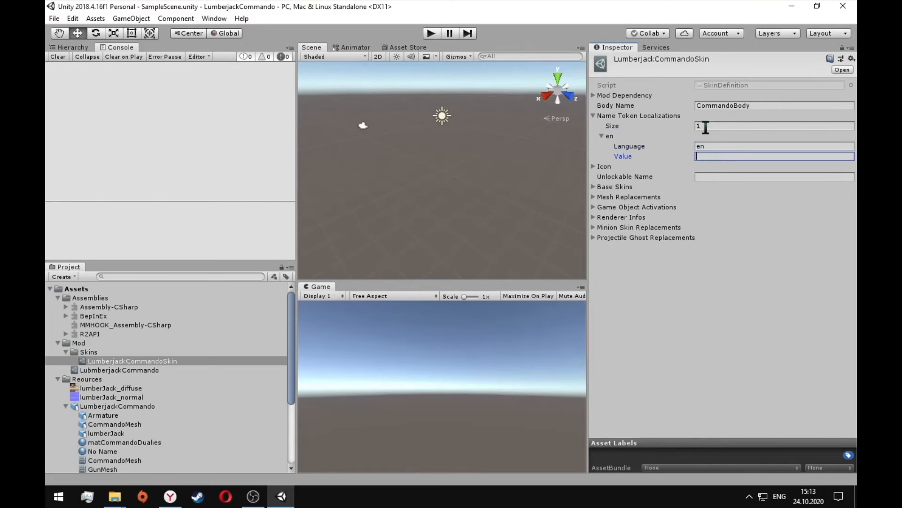
{"action": "left_click", "coordinate": [706, 127]}
{"action": "type", "text": "2"}
{"action": "key", "text": "Return"}
{"action": "left_click", "coordinate": [718, 156]}
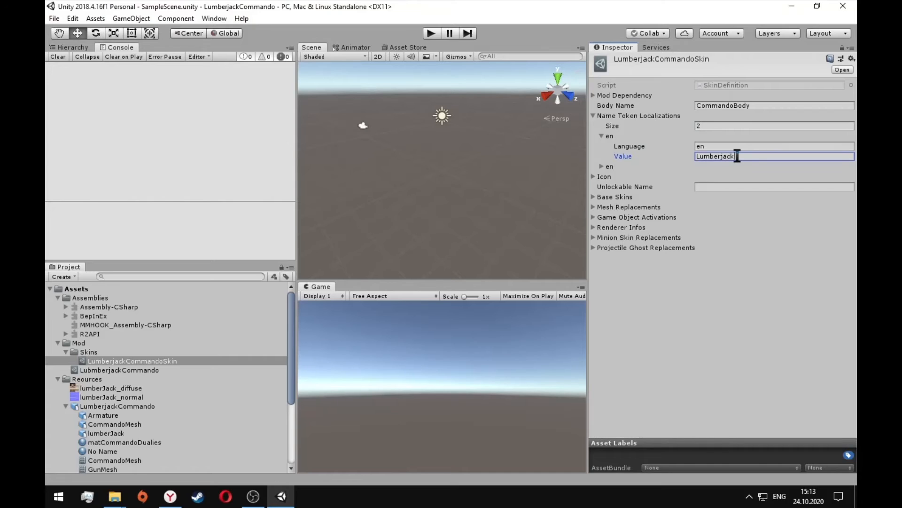
Set the second name localization's language to RU and its value to Дровосек
{"action": "left_click", "coordinate": [622, 167]}
{"action": "left_click", "coordinate": [723, 178]}
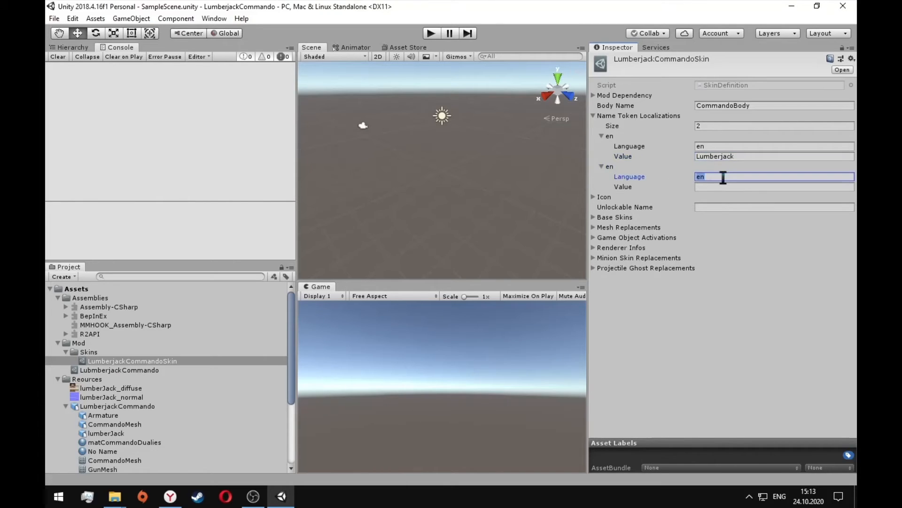
{"action": "type", "text": "RU"}
{"action": "key", "text": "Tab"}
{"action": "key", "text": "alt+shift"}
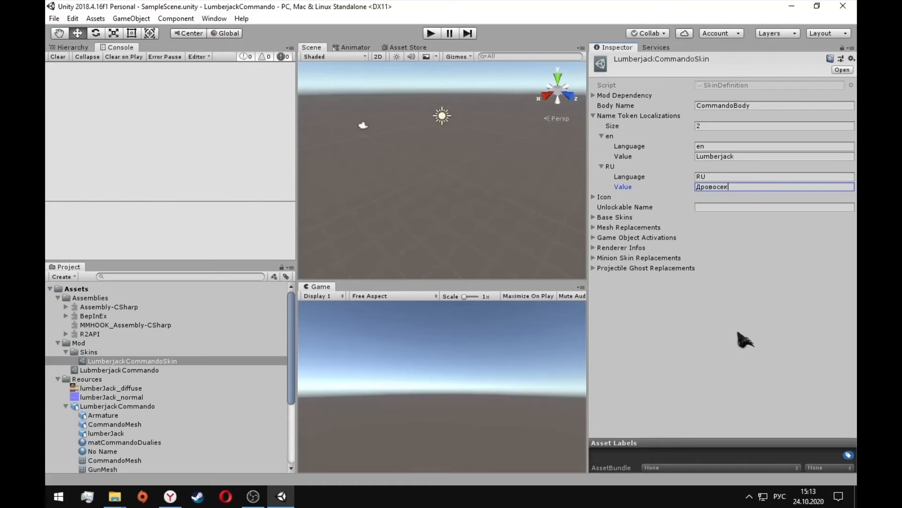
{"action": "key", "text": "Return"}
Enable creating the skin icon from colors and set its left and right colors to white (FFFFFF)
{"action": "left_click", "coordinate": [604, 197]}
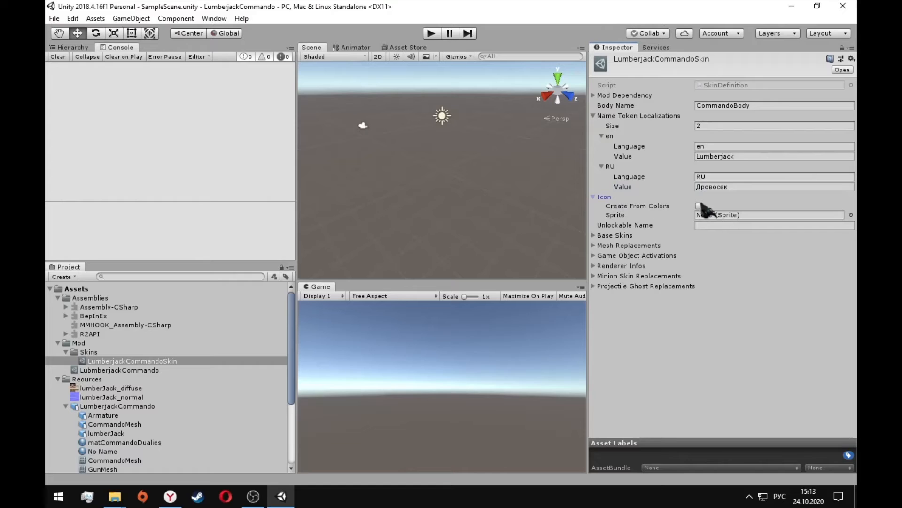
{"action": "left_click", "coordinate": [700, 207]}
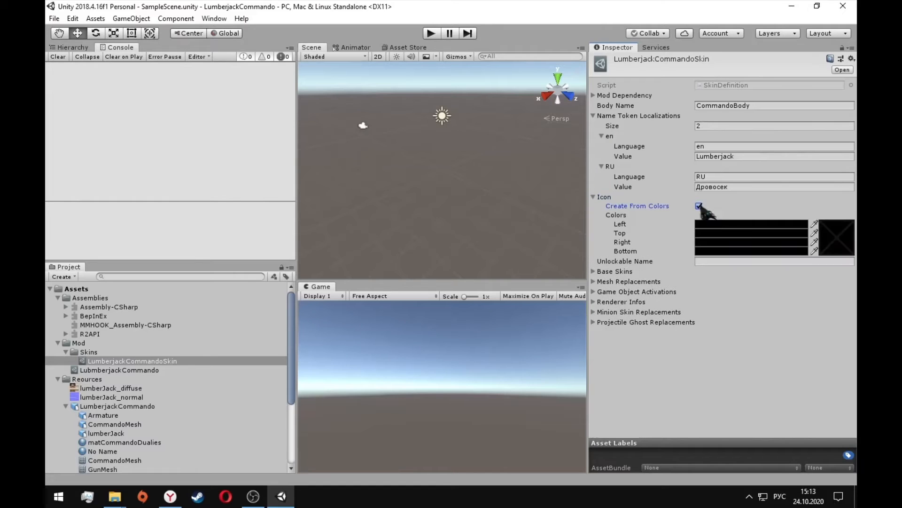
{"action": "left_click", "coordinate": [752, 231]}
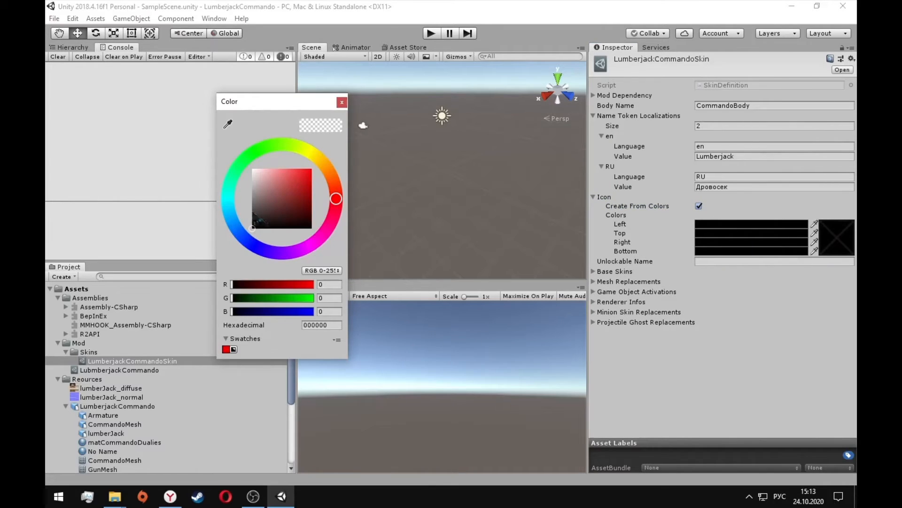
{"action": "mouse_move", "coordinate": [254, 225]}
{"action": "left_mouse_down"}
{"action": "mouse_move", "coordinate": [262, 211]}
{"action": "mouse_move", "coordinate": [249, 168]}
{"action": "left_mouse_up"}
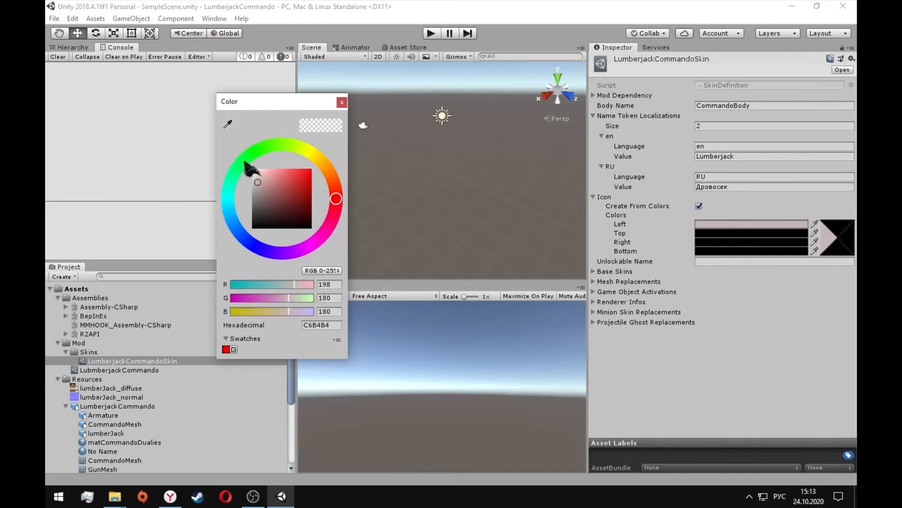
{"action": "left_click", "coordinate": [719, 242]}
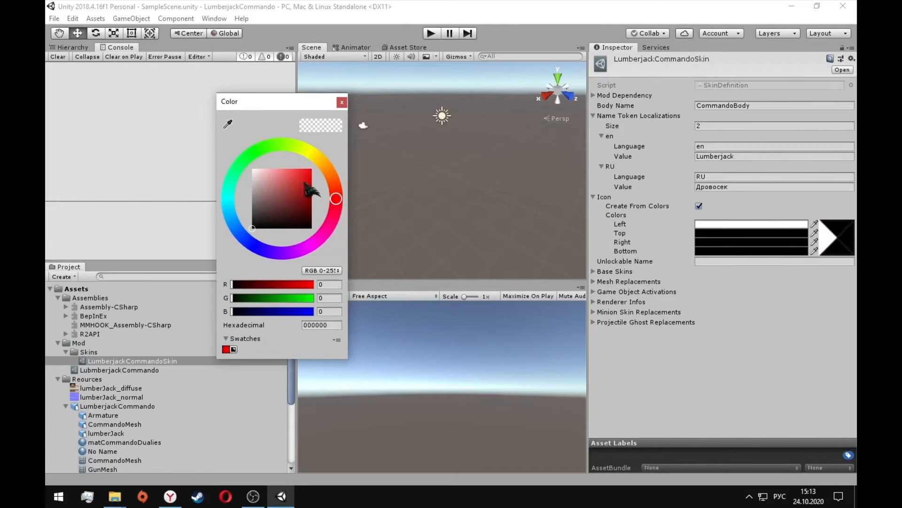
{"action": "left_click_drag", "start_coordinate": [310, 188], "coordinate": [237, 155]}
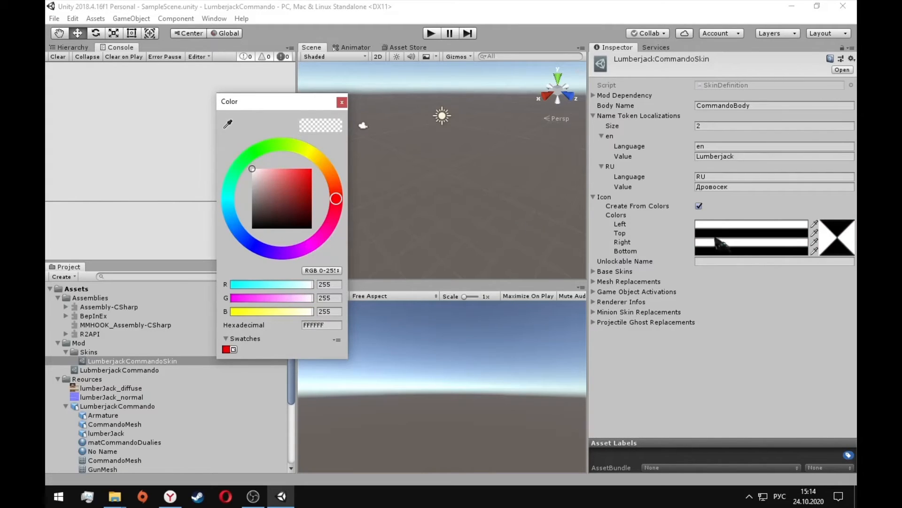
Set the icon's bottom color to a brown of about 7E4B31
{"action": "left_click", "coordinate": [715, 251]}
{"action": "left_click", "coordinate": [330, 176]}
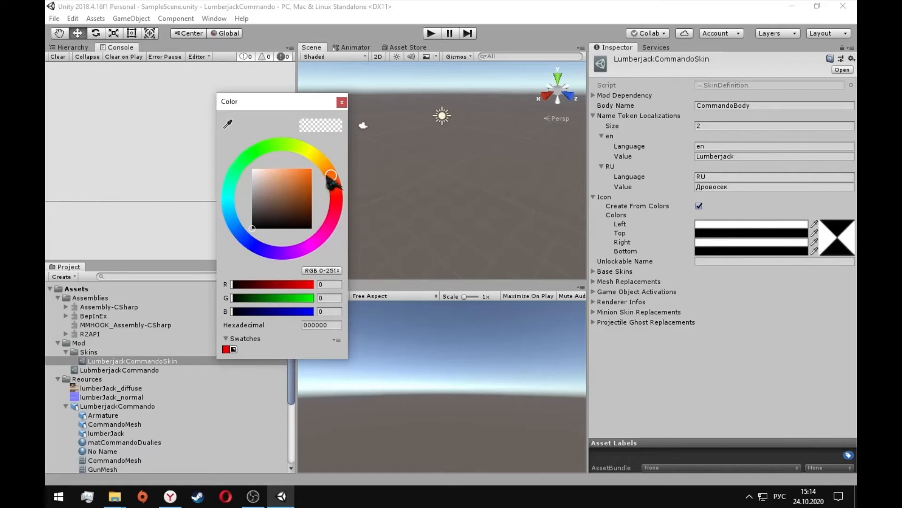
{"action": "left_click_drag", "start_coordinate": [285, 207], "coordinate": [289, 199]}
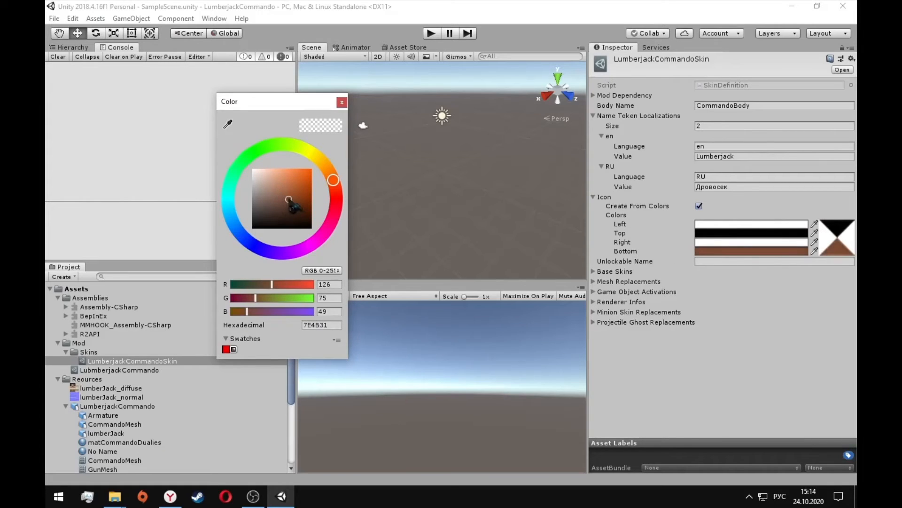
{"action": "left_click", "coordinate": [648, 365]}
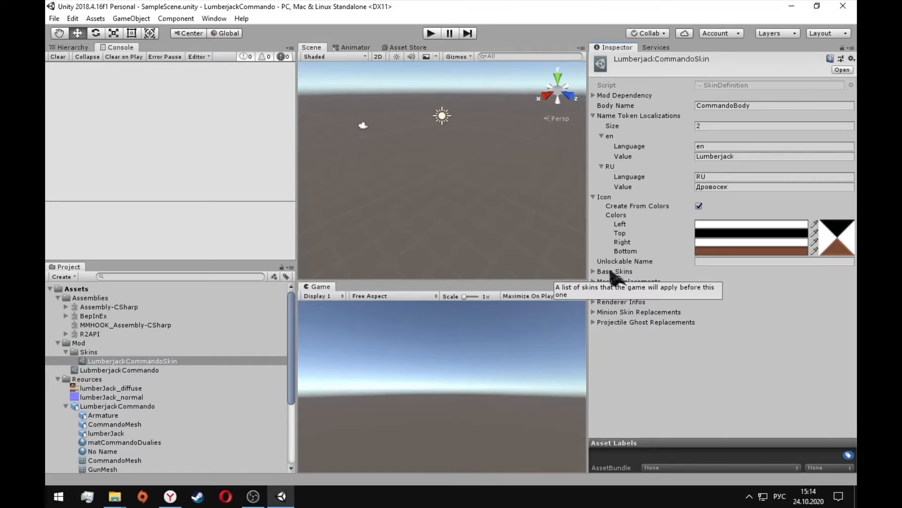
Add one base skin entry, keeping it accessed by index with index 0
{"action": "left_click", "coordinate": [594, 271]}
{"action": "left_click", "coordinate": [709, 282]}
{"action": "type", "text": "1"}
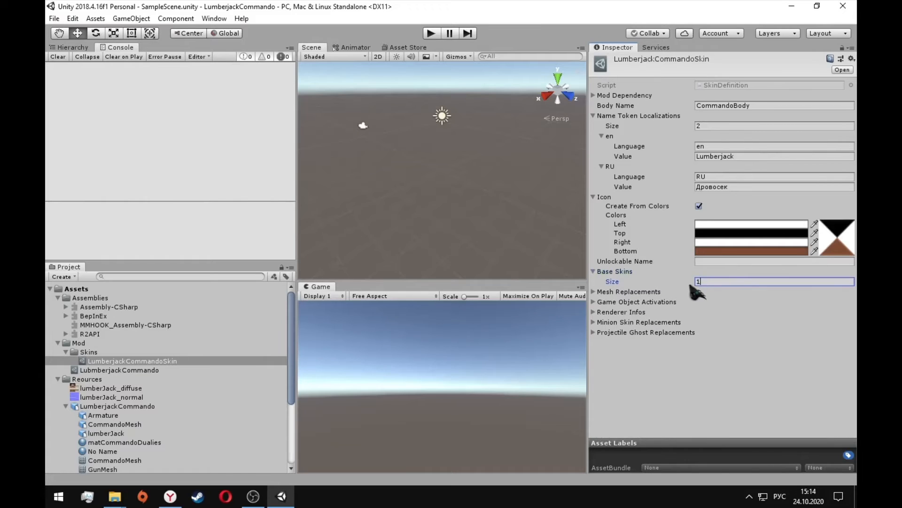
{"action": "key", "text": "Return"}
{"action": "left_click", "coordinate": [625, 291]}
{"action": "left_click", "coordinate": [711, 309]}
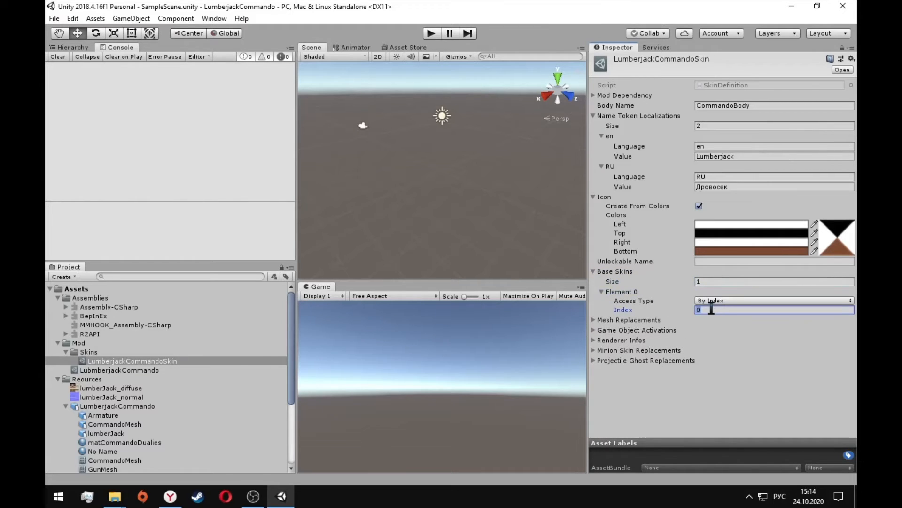
Add one mesh replacement and assign the lumberJack mesh from the LumberjackCommando model to it
{"action": "left_click", "coordinate": [640, 320]}
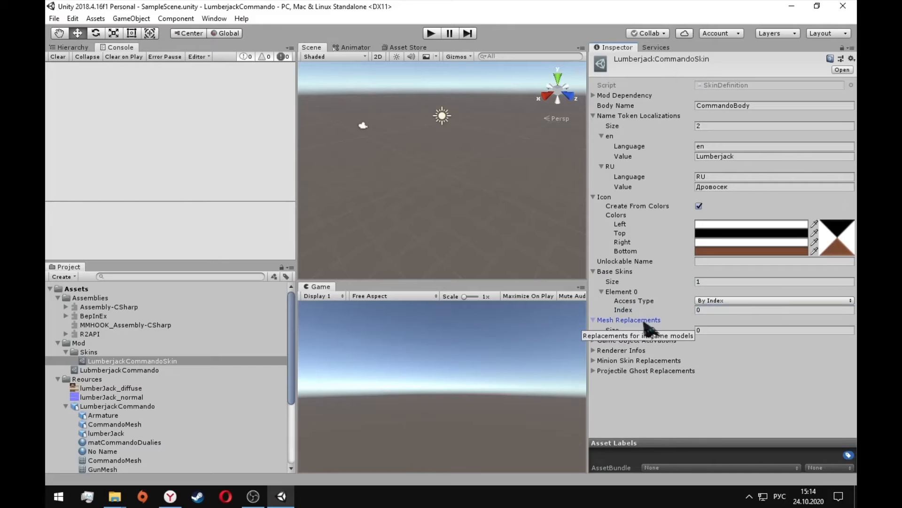
{"action": "left_click", "coordinate": [701, 331]}
{"action": "type", "text": "3"}
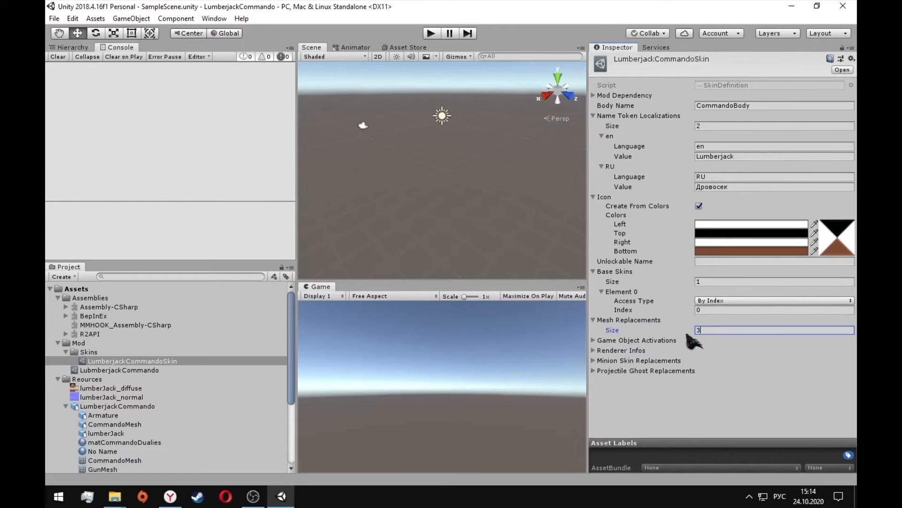
{"action": "type", "text": "1"}
{"action": "key", "text": "Return"}
{"action": "left_click", "coordinate": [625, 339]}
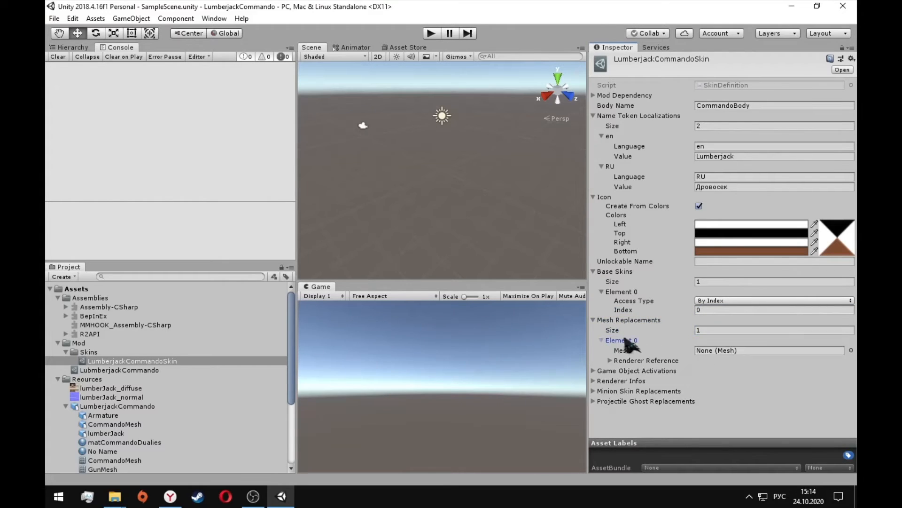
{"action": "scroll", "coordinate": [177, 379], "scroll_direction": "down", "scroll_amount": 3}
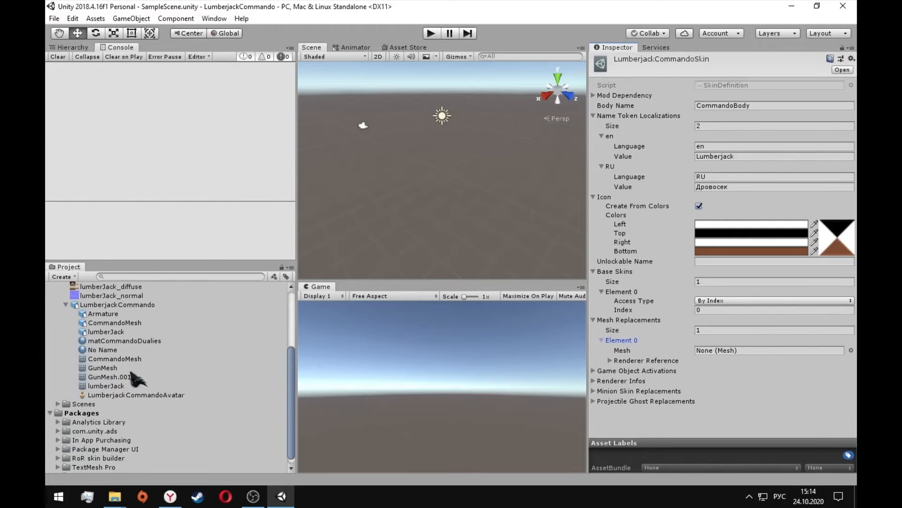
{"action": "left_click_drag", "start_coordinate": [115, 412], "coordinate": [611, 335]}
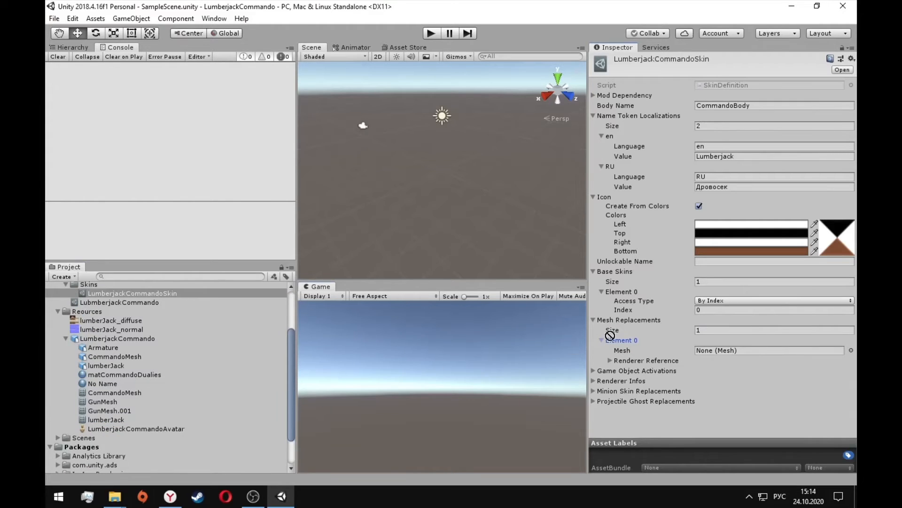
{"action": "left_click_drag", "start_coordinate": [701, 346], "coordinate": [700, 347]}
Set the mesh replacement's renderer reference index to 2
{"action": "left_click", "coordinate": [646, 360]}
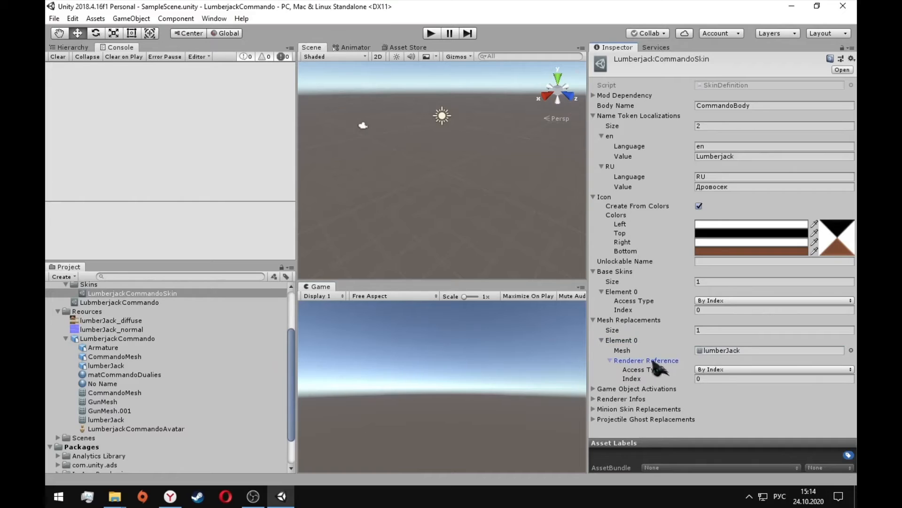
{"action": "left_click", "coordinate": [705, 379]}
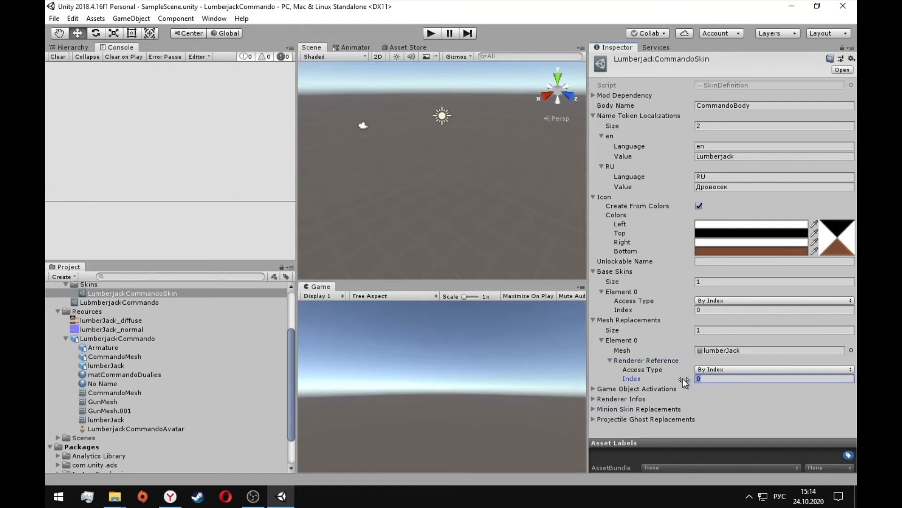
{"action": "type", "text": "2"}
{"action": "key", "text": "Return"}
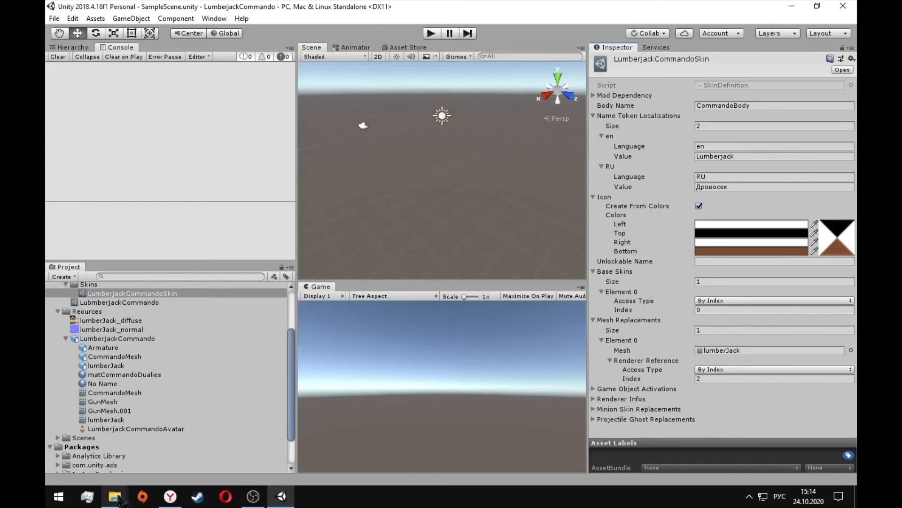
Switch to the browser and check the Commando renderer index table in the R2Wiki guide on custom model skins
{"action": "mouse_move", "coordinate": [117, 497]}
{"action": "left_click", "coordinate": [171, 496]}
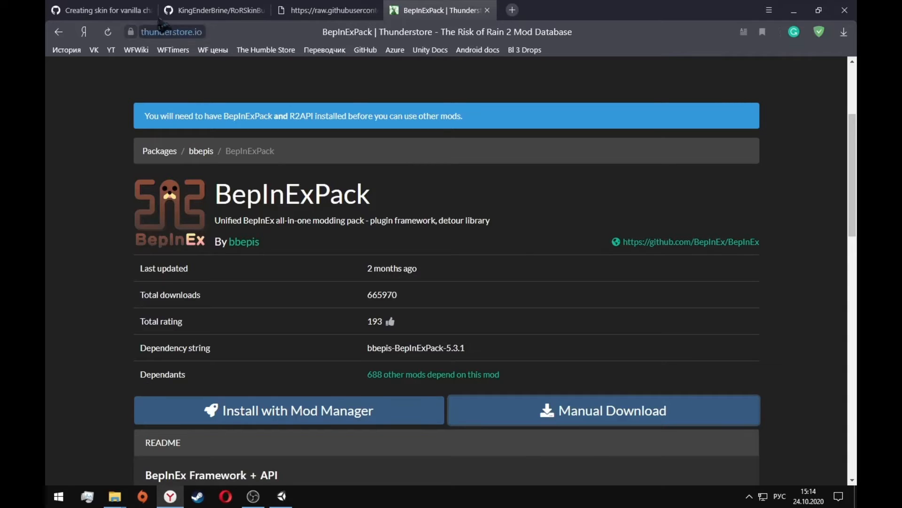
{"action": "left_click", "coordinate": [125, 9]}
{"action": "scroll", "coordinate": [276, 214], "scroll_direction": "down", "scroll_amount": 20}
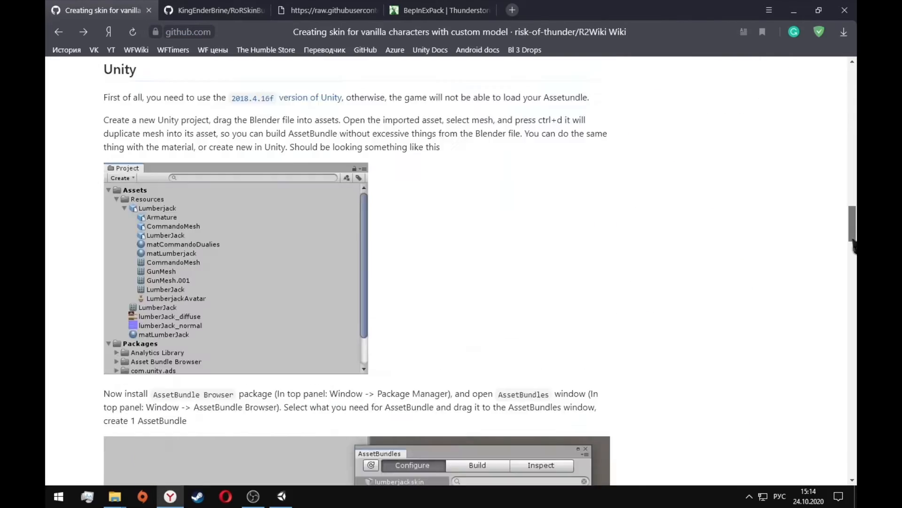
{"action": "scroll", "coordinate": [519, 193], "scroll_direction": "up", "scroll_amount": 5}
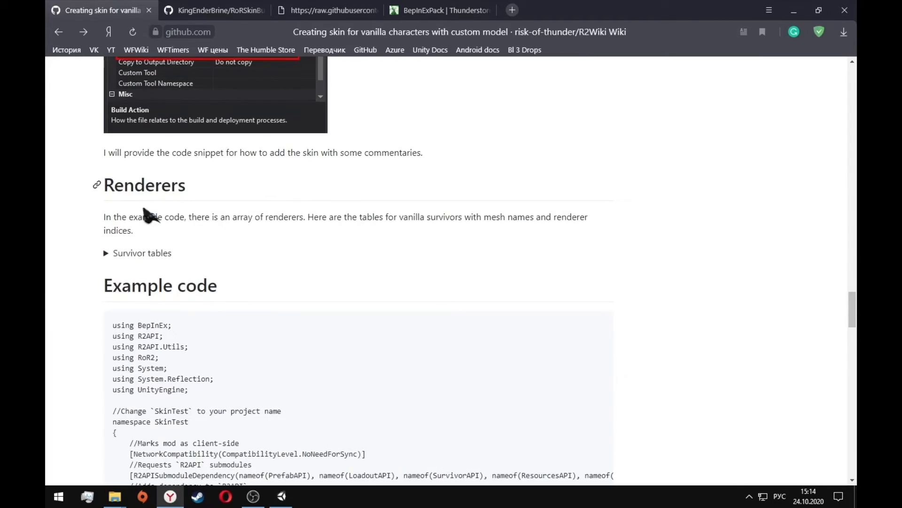
{"action": "left_click", "coordinate": [141, 250]}
{"action": "scroll", "coordinate": [141, 252], "scroll_direction": "down", "scroll_amount": 1}
{"action": "left_click", "coordinate": [141, 210]}
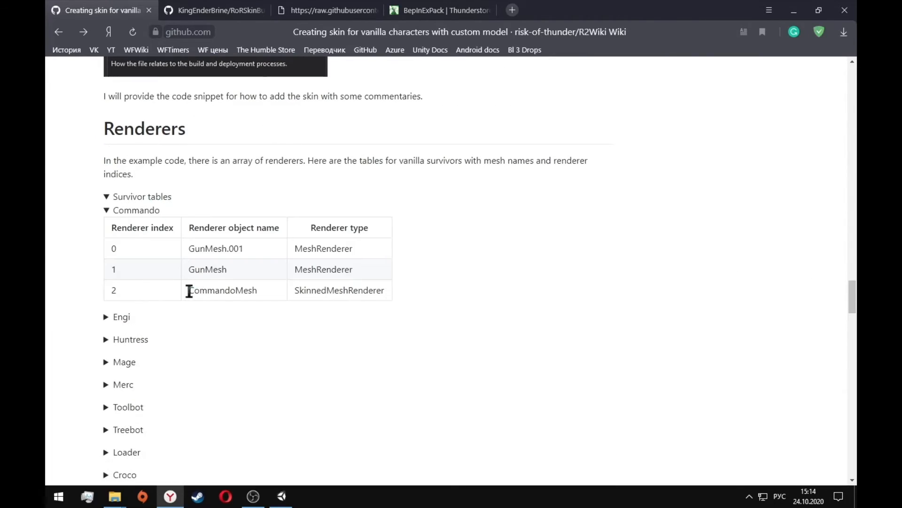
{"action": "left_click_drag", "start_coordinate": [189, 291], "coordinate": [273, 302]}
{"action": "left_click", "coordinate": [263, 316]}
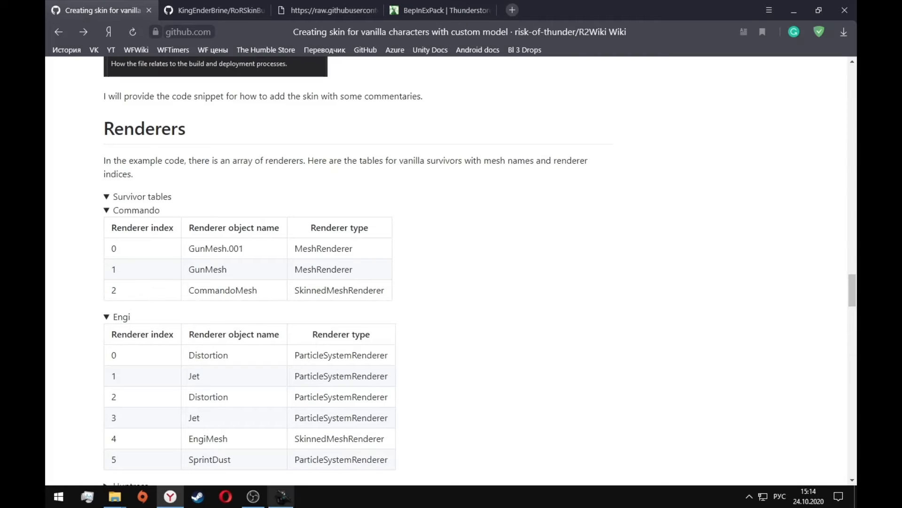
Switch back to Unity and add one renderer info entry to the skin, expanding its settings
{"action": "left_click", "coordinate": [288, 498]}
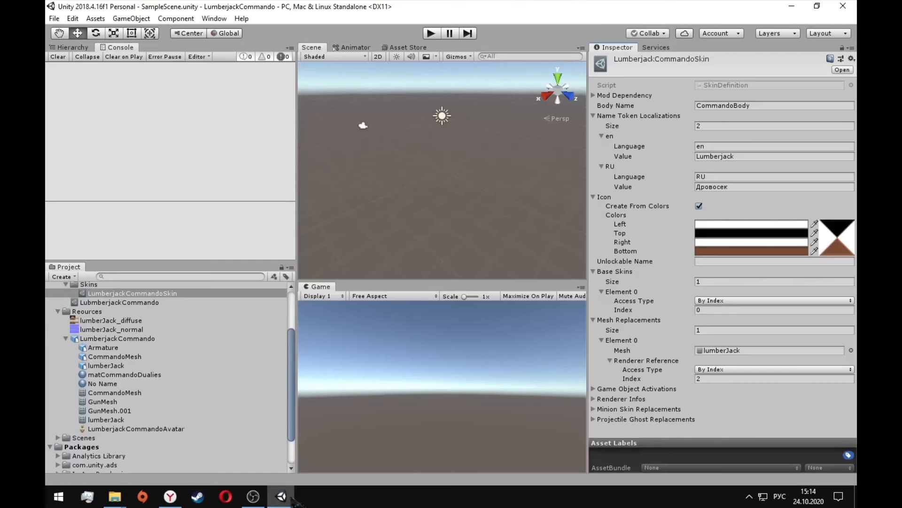
{"action": "left_click", "coordinate": [631, 399]}
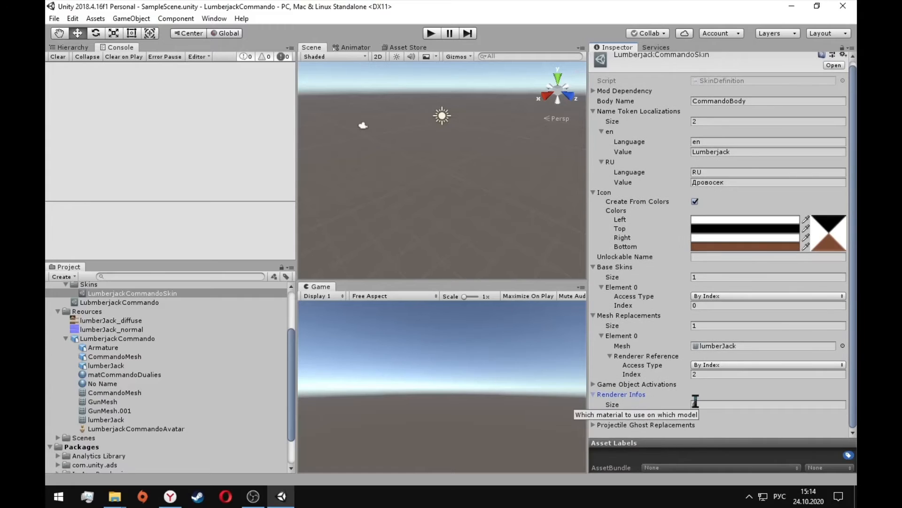
{"action": "left_click", "coordinate": [701, 404]}
{"action": "type", "text": "1"}
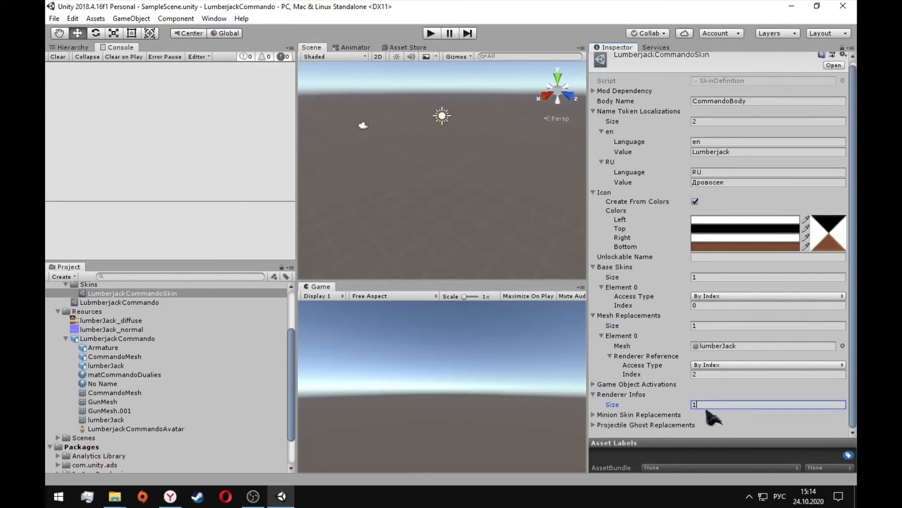
{"action": "key", "text": "Return"}
{"action": "left_click", "coordinate": [637, 414]}
{"action": "scroll", "coordinate": [677, 388], "scroll_direction": "down", "scroll_amount": 3}
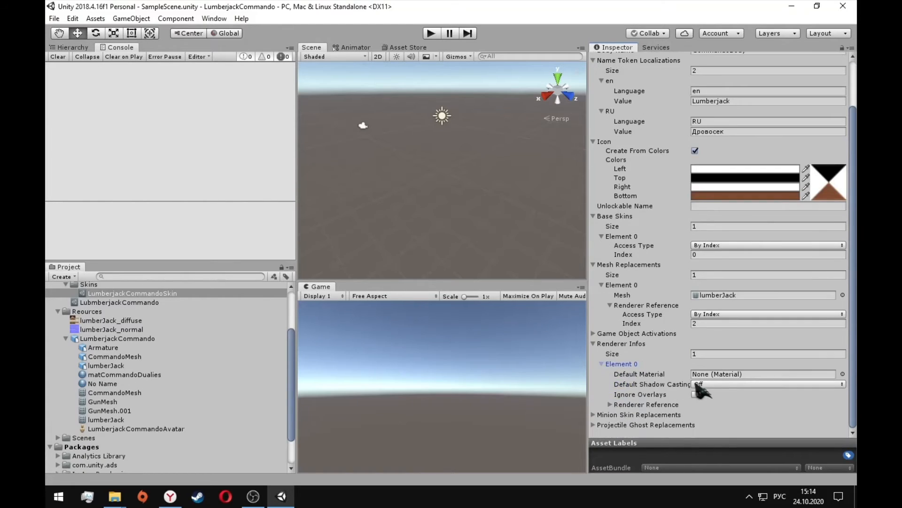
Create a new material in the Reources folder
{"action": "scroll", "coordinate": [122, 336], "scroll_direction": "up", "scroll_amount": 2}
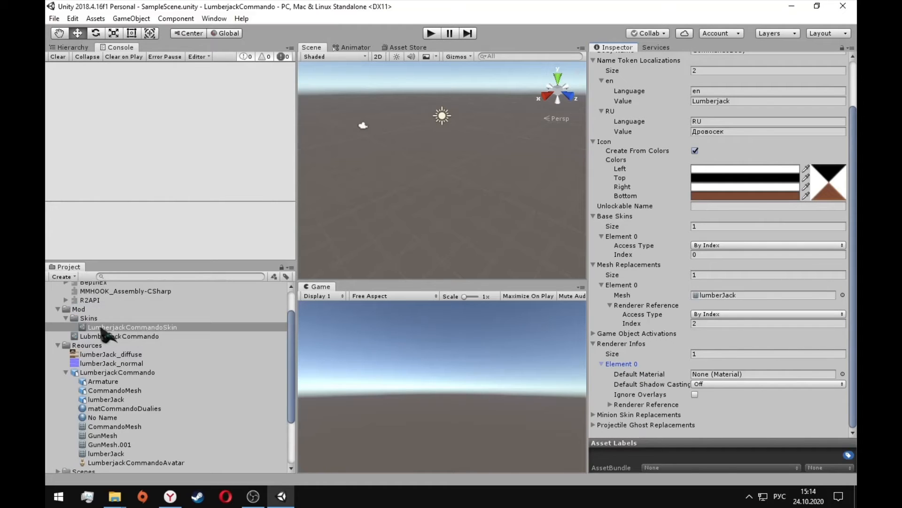
{"action": "left_click", "coordinate": [67, 372]}
{"action": "right_click", "coordinate": [86, 369]}
{"action": "right_click", "coordinate": [68, 362]}
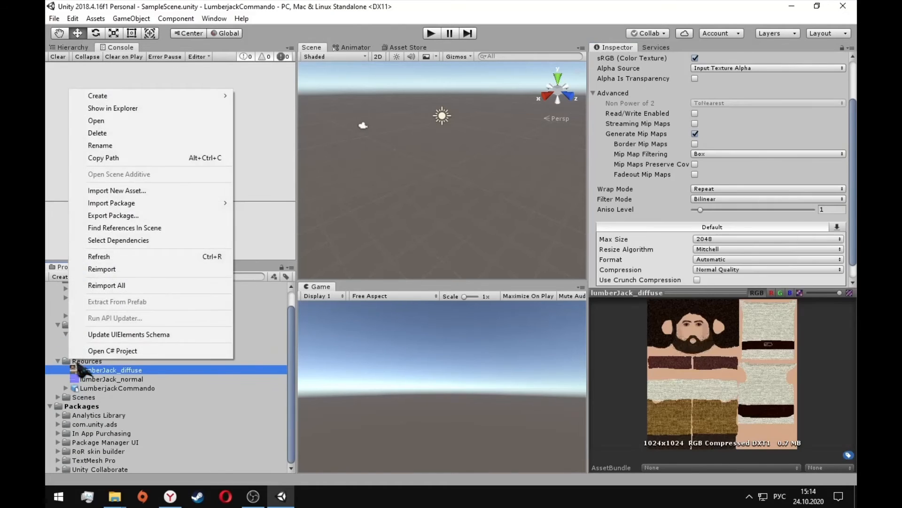
{"action": "left_click", "coordinate": [72, 365]}
{"action": "left_click", "coordinate": [81, 361]}
{"action": "right_click", "coordinate": [81, 361]}
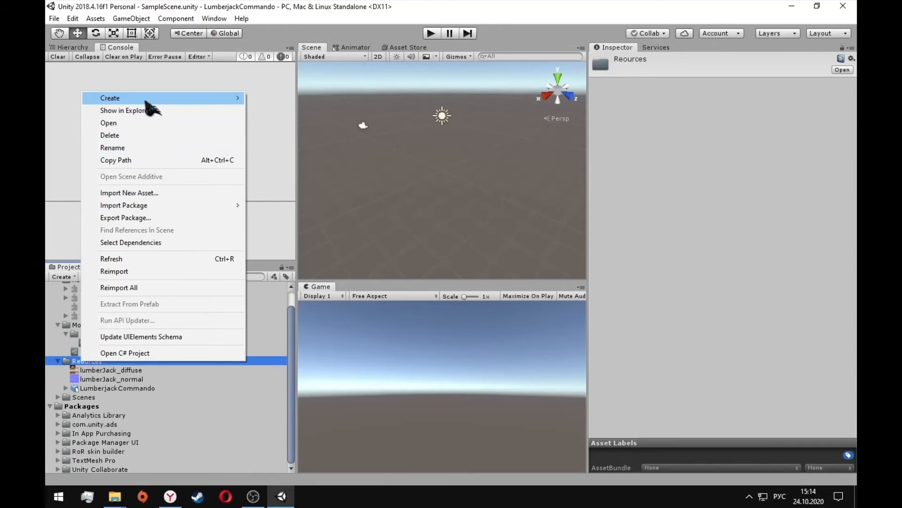
{"action": "mouse_move", "coordinate": [207, 99]}
{"action": "left_click", "coordinate": [325, 223]}
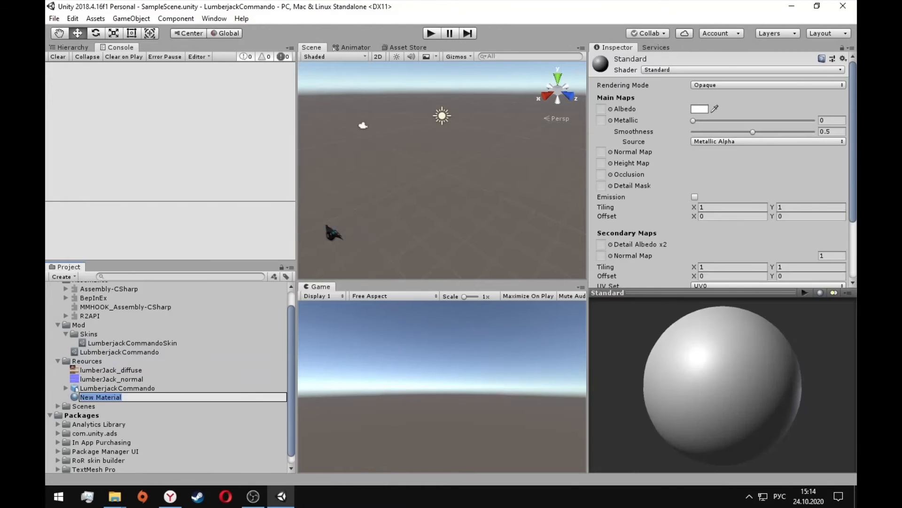
Name the new material marLumberjackCommando
{"action": "type", "text": "ьфе"}
{"action": "key", "text": "BackSpace"}
{"action": "key", "text": "alt+shift"}
{"action": "type", "text": "marLumberjackCommando"}
{"action": "key", "text": "Return"}
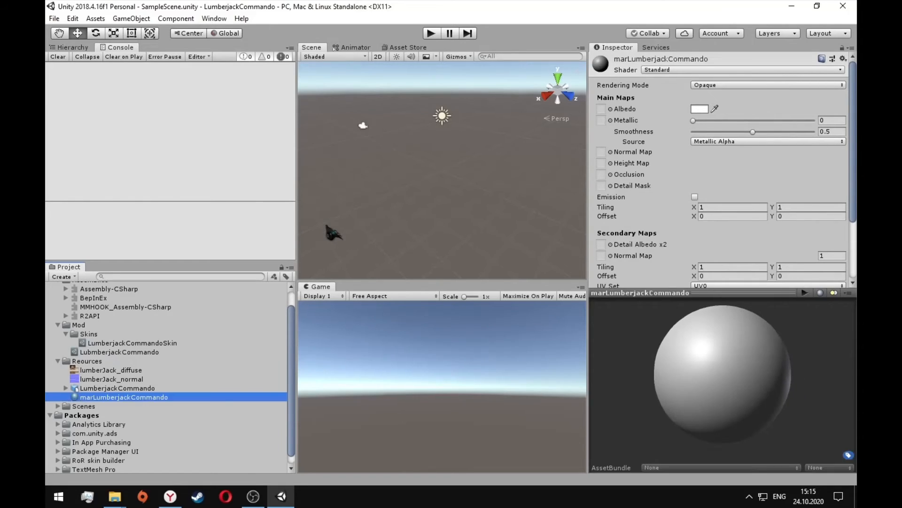
Set the marLumberjackCommando material's shader to Fake RoR/Hopoo Games/Deferred/Standard
{"action": "left_click", "coordinate": [653, 70]}
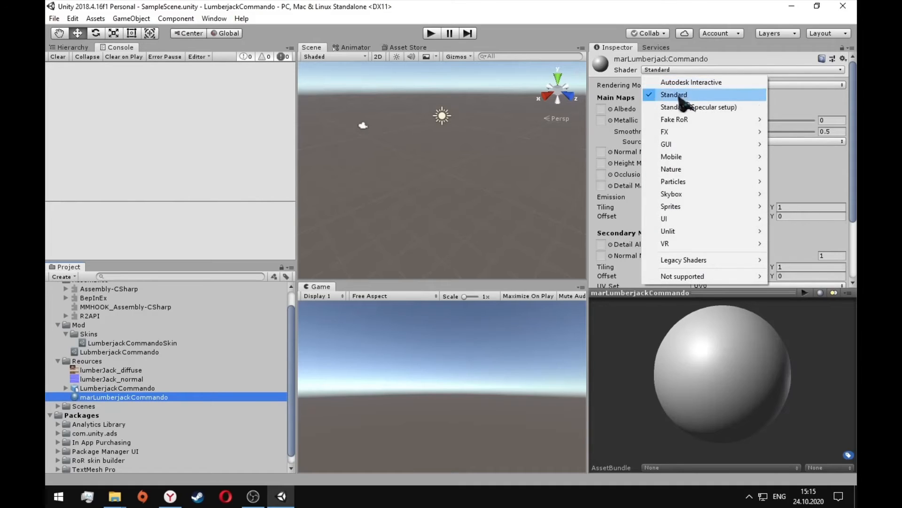
{"action": "mouse_move", "coordinate": [681, 121]}
{"action": "mouse_move", "coordinate": [637, 124]}
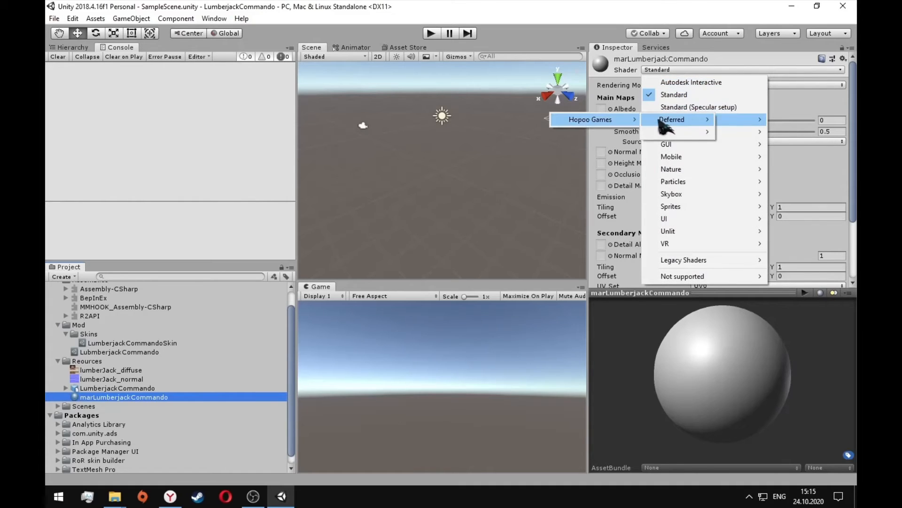
{"action": "left_click", "coordinate": [746, 132]}
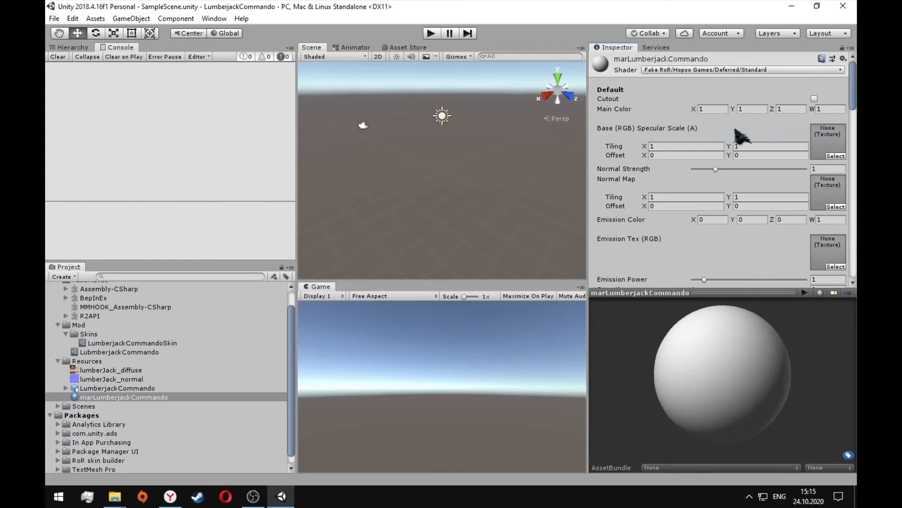
Assign lumberJack_diffuse as the material's base texture and lumberJack_normal as its normal map
{"action": "left_click_drag", "start_coordinate": [80, 385], "coordinate": [830, 151]}
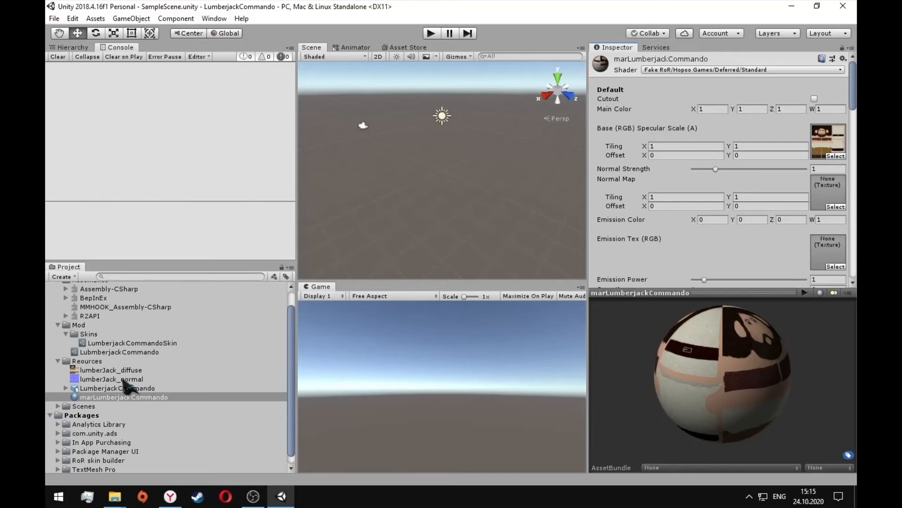
{"action": "left_click_drag", "start_coordinate": [123, 379], "coordinate": [804, 190]}
Review the remaining shader properties of the material and enable dither under Screenspace Dithering
{"action": "scroll", "coordinate": [710, 210], "scroll_direction": "down", "scroll_amount": 2}
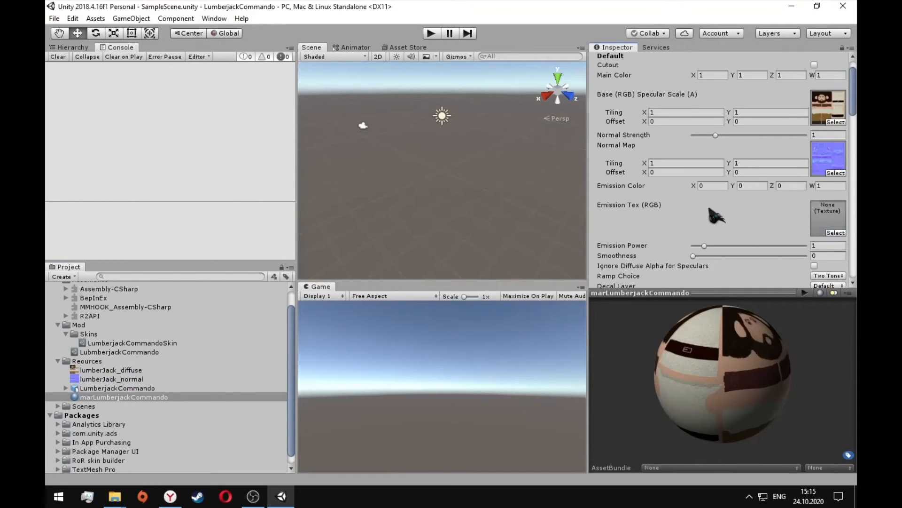
{"action": "scroll", "coordinate": [714, 215], "scroll_direction": "down", "scroll_amount": 12}
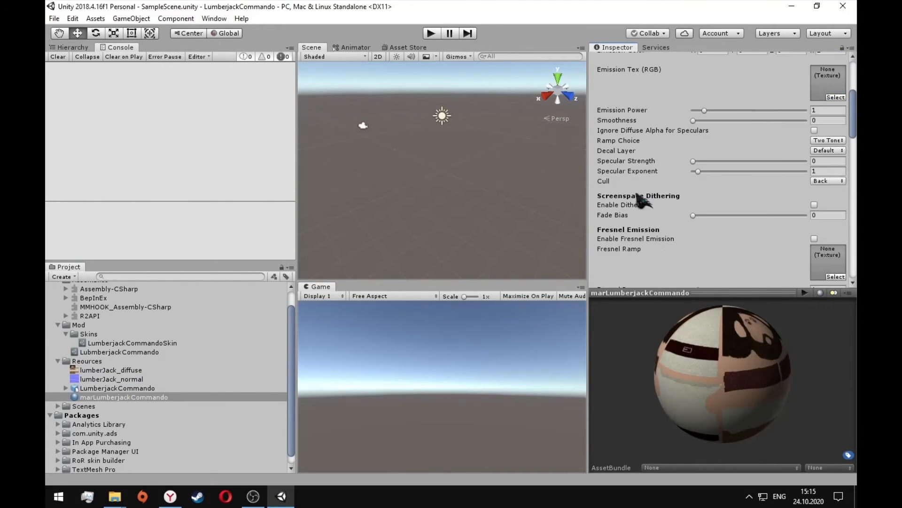
{"action": "scroll", "coordinate": [644, 201], "scroll_direction": "down", "scroll_amount": 20}
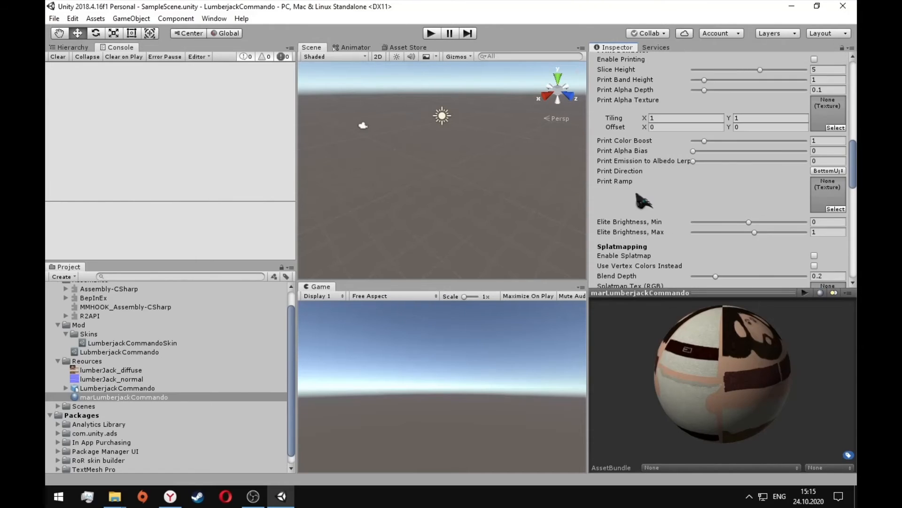
{"action": "scroll", "coordinate": [638, 194], "scroll_direction": "up", "scroll_amount": 20}
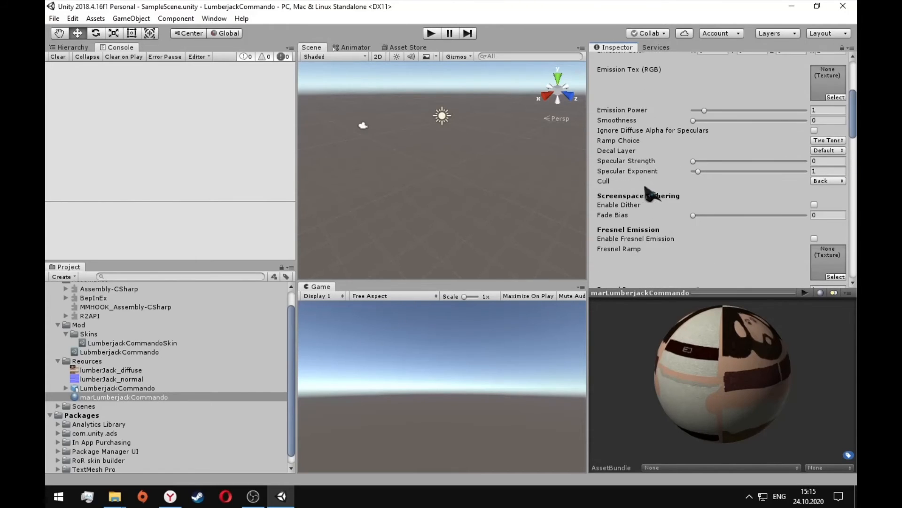
{"action": "scroll", "coordinate": [648, 183], "scroll_direction": "up", "scroll_amount": 8}
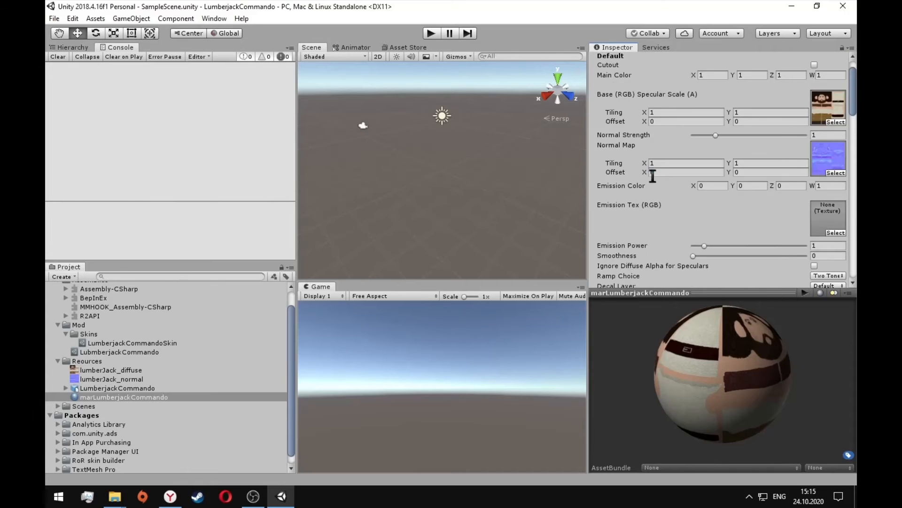
{"action": "scroll", "coordinate": [648, 181], "scroll_direction": "down", "scroll_amount": 12}
{"action": "left_click", "coordinate": [814, 137]}
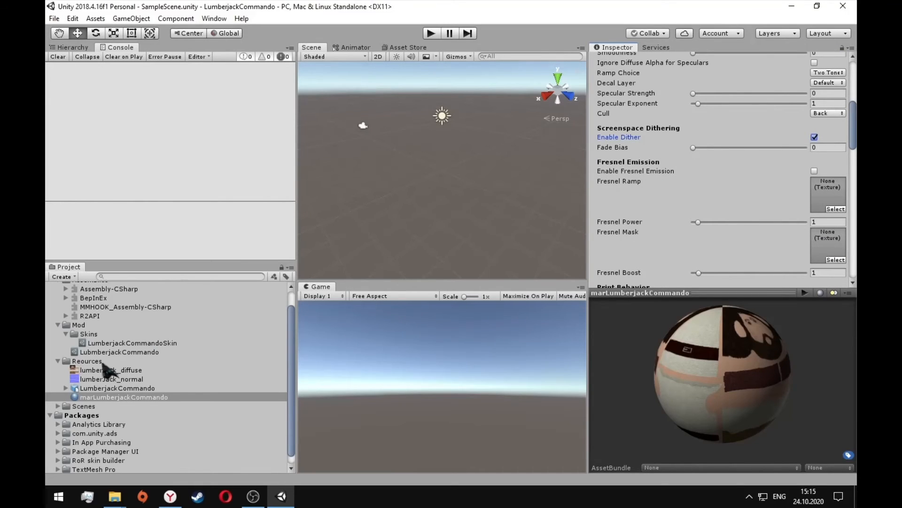
In LumberjackCommandoSkin's renderer info, assign marLumberjackCommando as the default material and set the renderer reference index to 2
{"action": "left_click", "coordinate": [123, 342]}
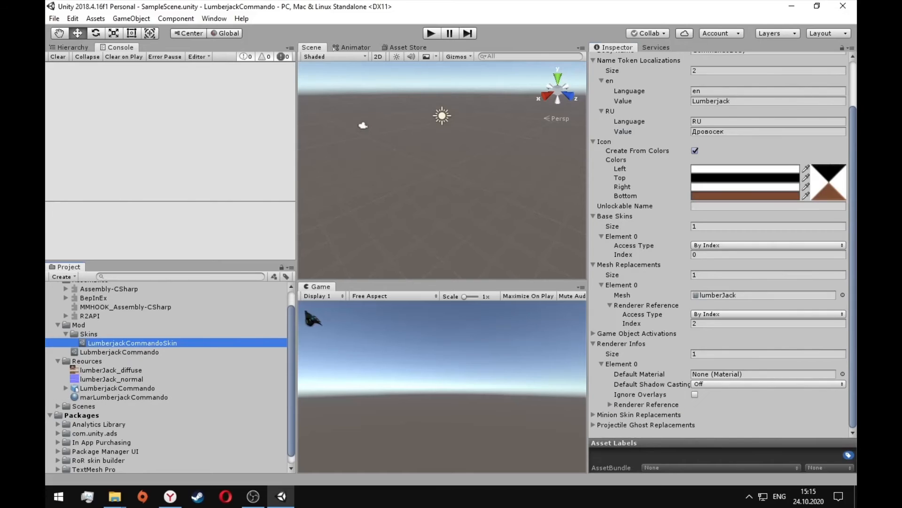
{"action": "left_click_drag", "start_coordinate": [127, 397], "coordinate": [705, 376]}
{"action": "left_click", "coordinate": [666, 404]}
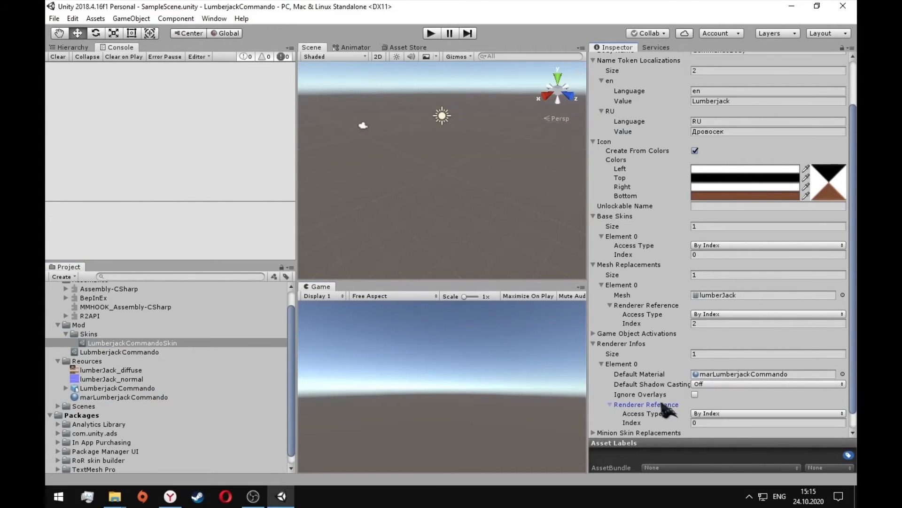
{"action": "scroll", "coordinate": [705, 400], "scroll_direction": "down", "scroll_amount": 1}
{"action": "left_click", "coordinate": [704, 405]}
{"action": "type", "text": "2"}
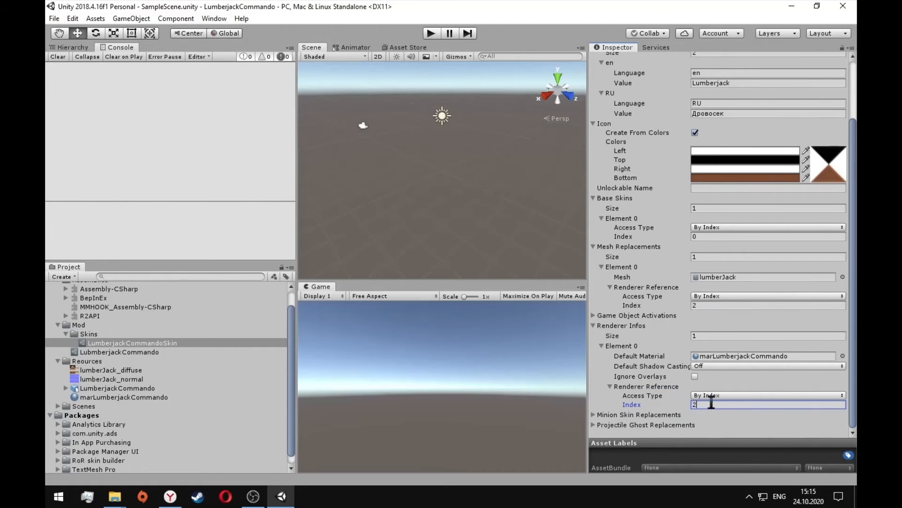
Set the renderer info's default shadow casting mode to On
{"action": "left_click", "coordinate": [703, 366]}
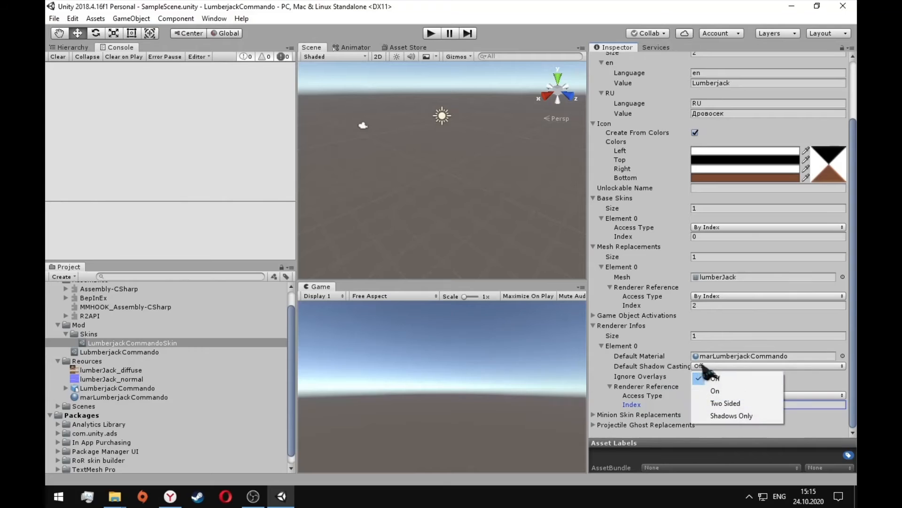
{"action": "left_click", "coordinate": [704, 390]}
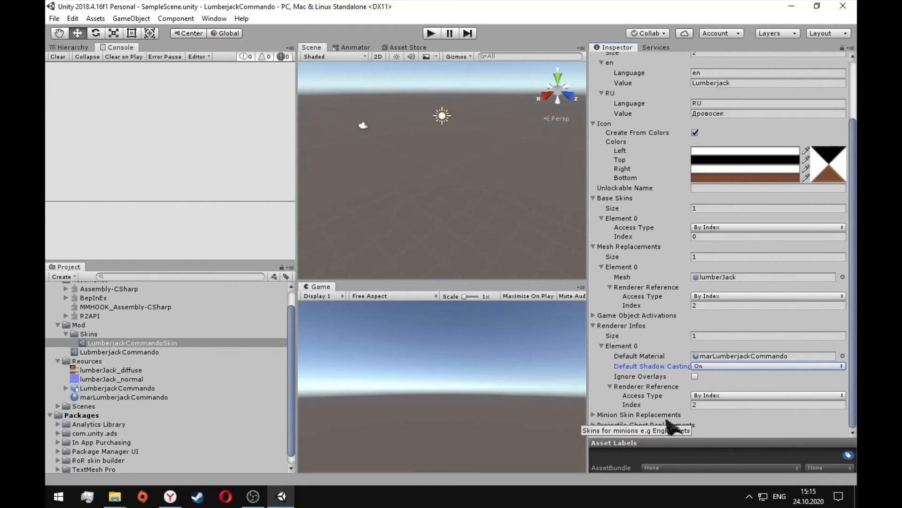
{"action": "scroll", "coordinate": [672, 384], "scroll_direction": "up", "scroll_amount": 3}
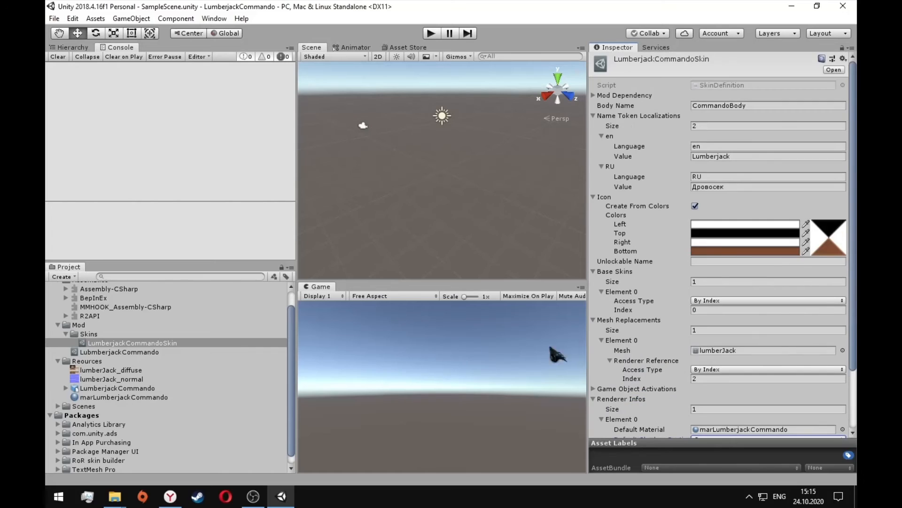
Add LumberjackCommandoSkin to the skins list of the LubmberjackCommando mod info and build the mod
{"action": "left_click", "coordinate": [154, 352]}
{"action": "left_click", "coordinate": [604, 126]}
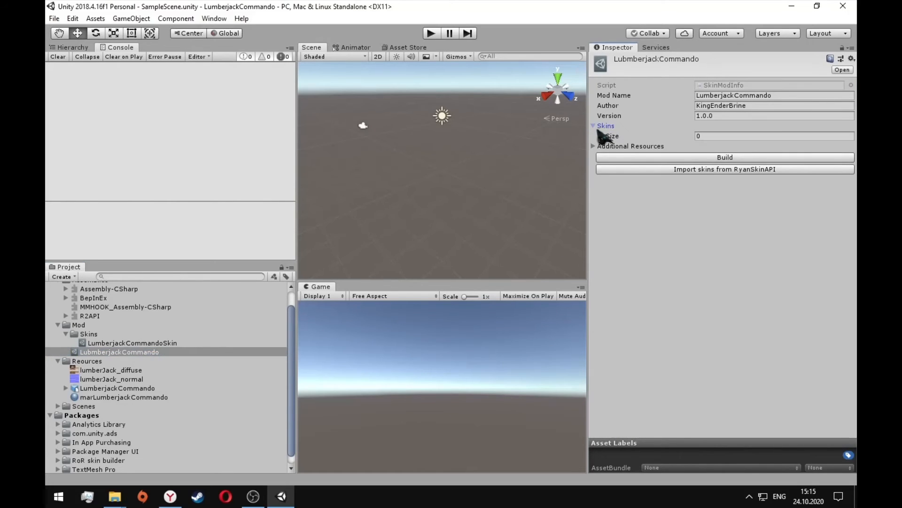
{"action": "left_click_drag", "start_coordinate": [160, 352], "coordinate": [606, 130]}
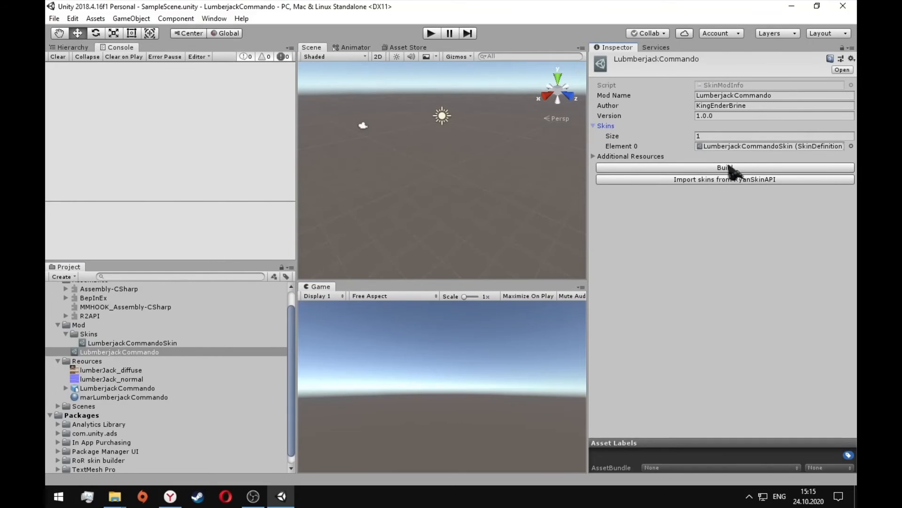
{"action": "left_click", "coordinate": [724, 167]}
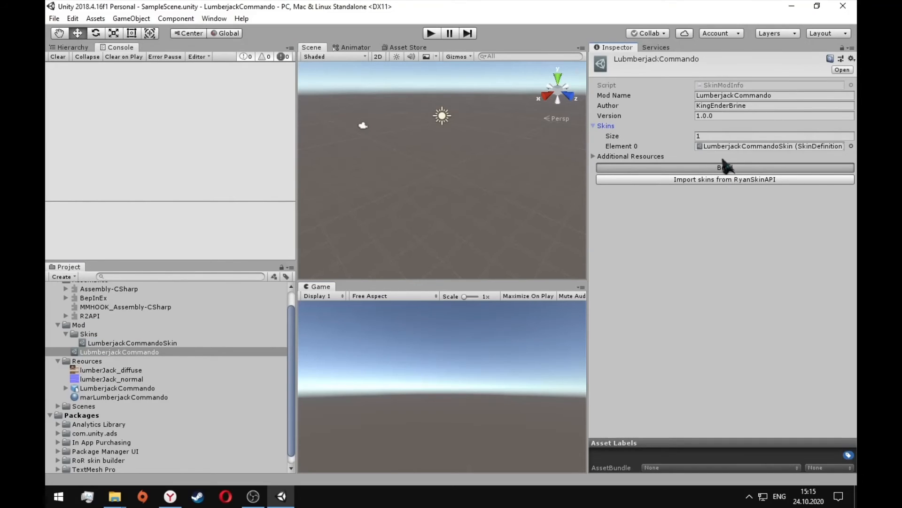
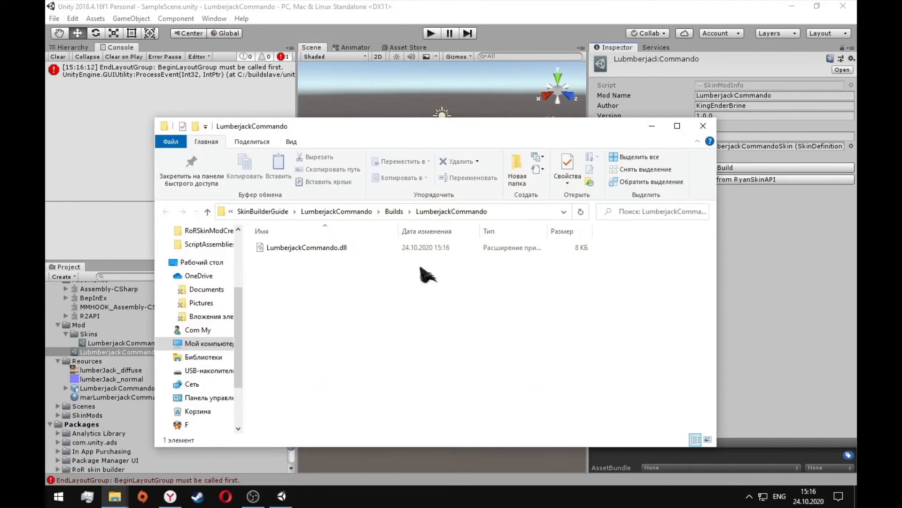
Check the built LumberjackCommando.dll in the Builds folder and return to Unity
{"action": "left_click", "coordinate": [311, 248]}
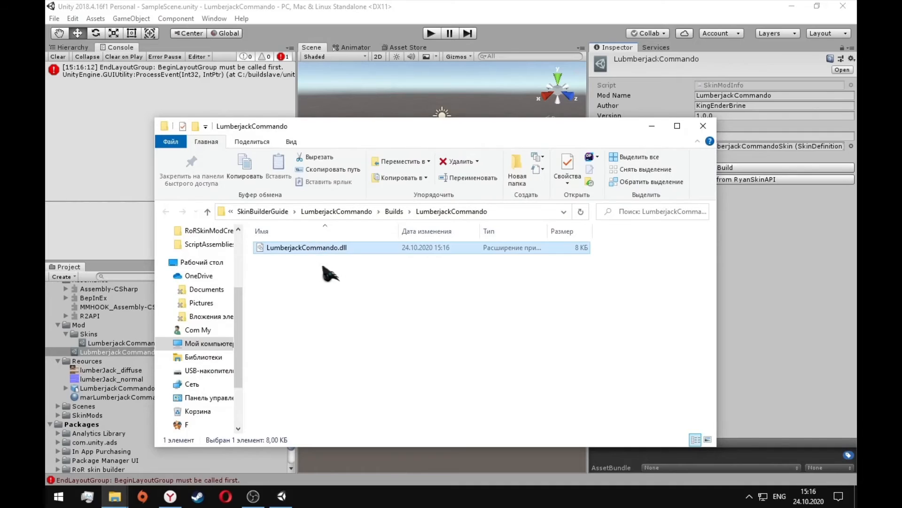
{"action": "left_click", "coordinate": [324, 272]}
{"action": "left_click", "coordinate": [114, 225]}
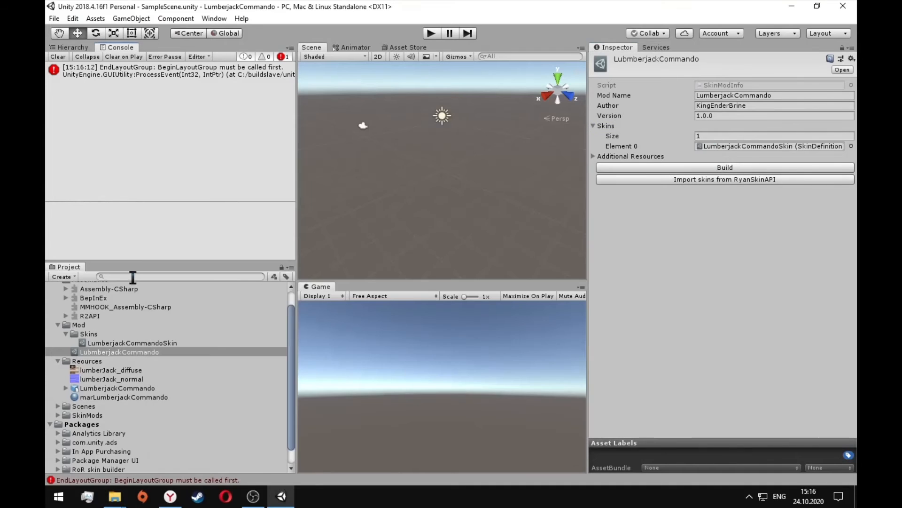
Expand the generated SkinMods/LumberjackCommando folder with its Icons and Meshes subfolders and examine the files inside
{"action": "scroll", "coordinate": [141, 324], "scroll_direction": "down", "scroll_amount": 2}
{"action": "left_click", "coordinate": [59, 397]}
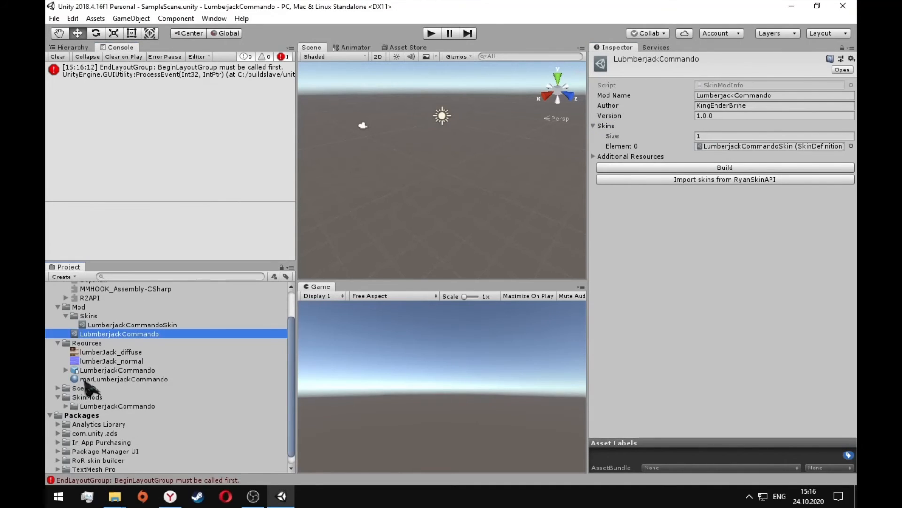
{"action": "left_click", "coordinate": [65, 414]}
{"action": "left_click", "coordinate": [65, 406]}
{"action": "scroll", "coordinate": [96, 402], "scroll_direction": "down", "scroll_amount": 2}
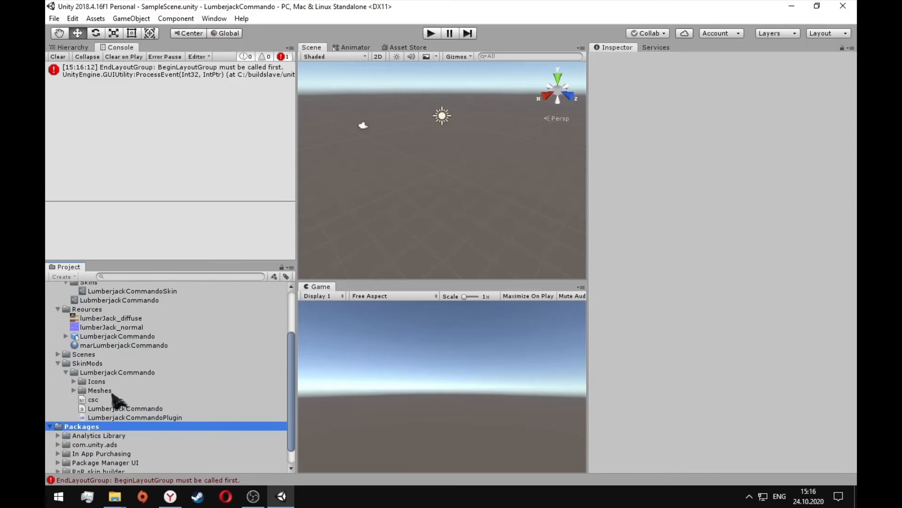
{"action": "left_click", "coordinate": [120, 408]}
{"action": "left_click", "coordinate": [130, 417]}
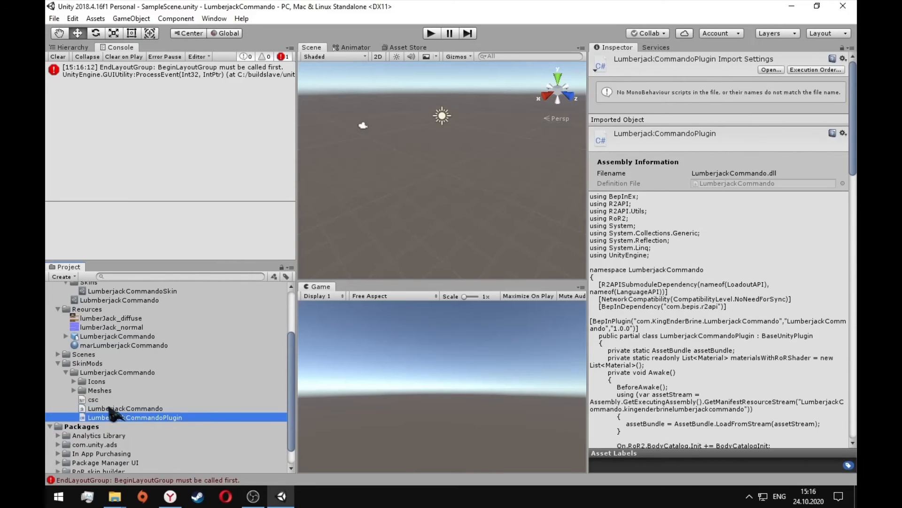
{"action": "left_click", "coordinate": [74, 390]}
{"action": "left_click", "coordinate": [74, 381]}
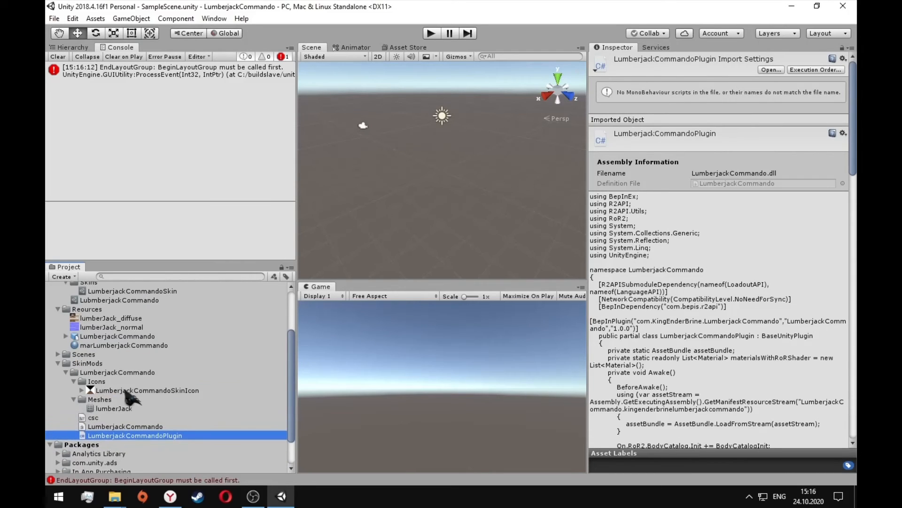
{"action": "left_click", "coordinate": [126, 391]}
Read through the generated code of the LumberjackCommandoPlugin script in Unity's preview
{"action": "left_click", "coordinate": [169, 435]}
{"action": "scroll", "coordinate": [606, 366], "scroll_direction": "down", "scroll_amount": 8}
{"action": "scroll", "coordinate": [620, 364], "scroll_direction": "down", "scroll_amount": 20}
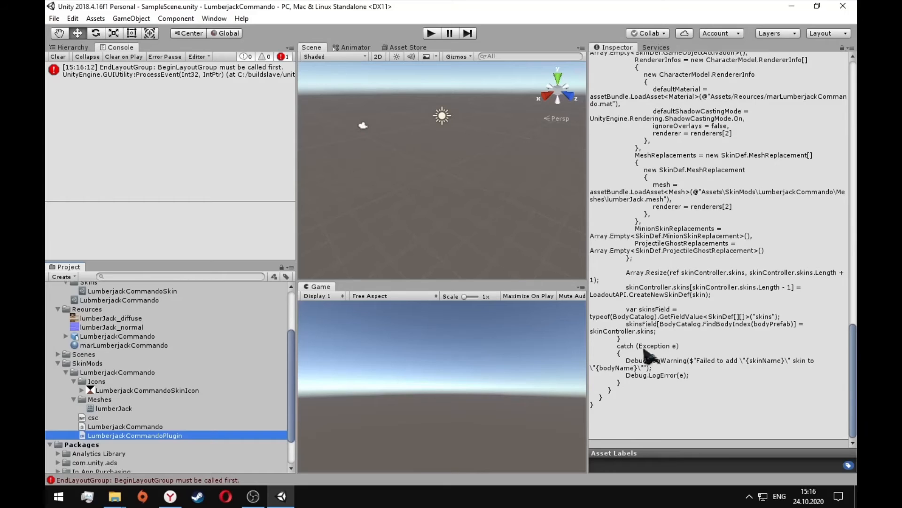
{"action": "left_click_drag", "start_coordinate": [853, 376], "coordinate": [830, 347]}
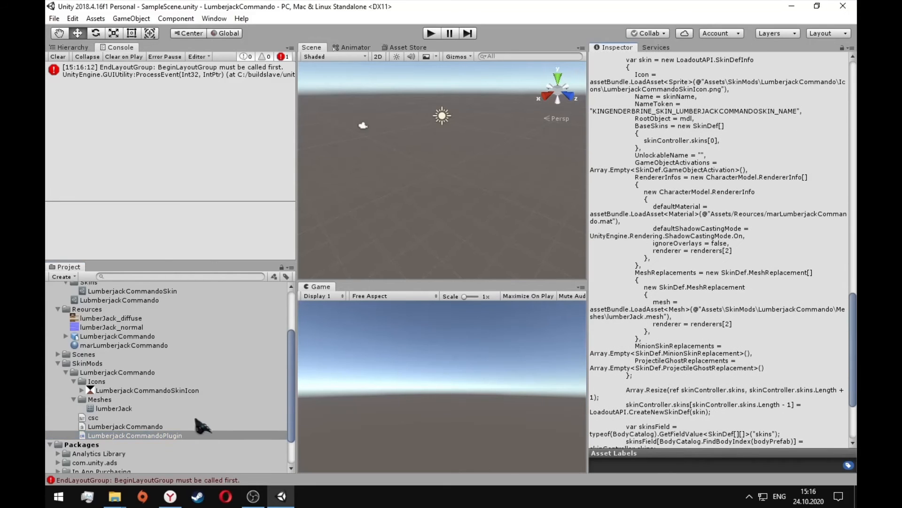
Open the LumberjackCommandoPlugin script in Visual Studio and view its code
{"action": "double_click", "coordinate": [183, 434]}
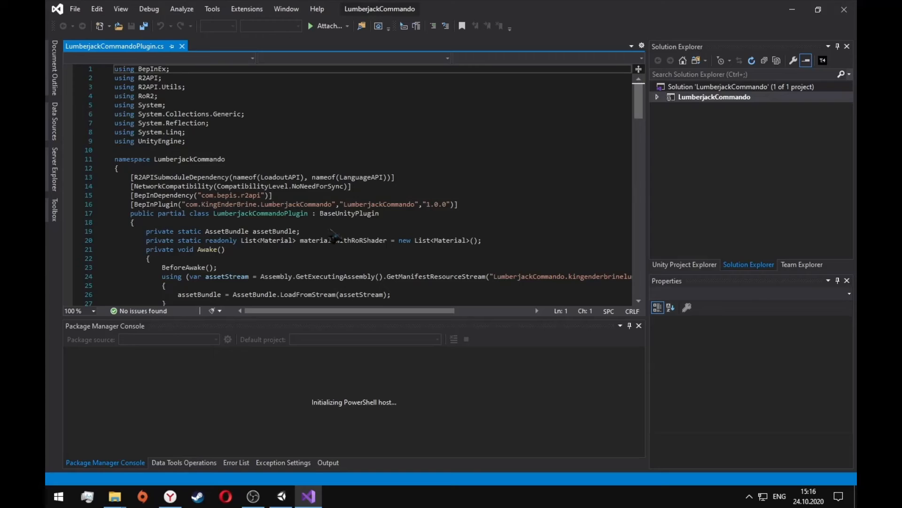
{"action": "scroll", "coordinate": [637, 120], "scroll_direction": "down", "scroll_amount": 1}
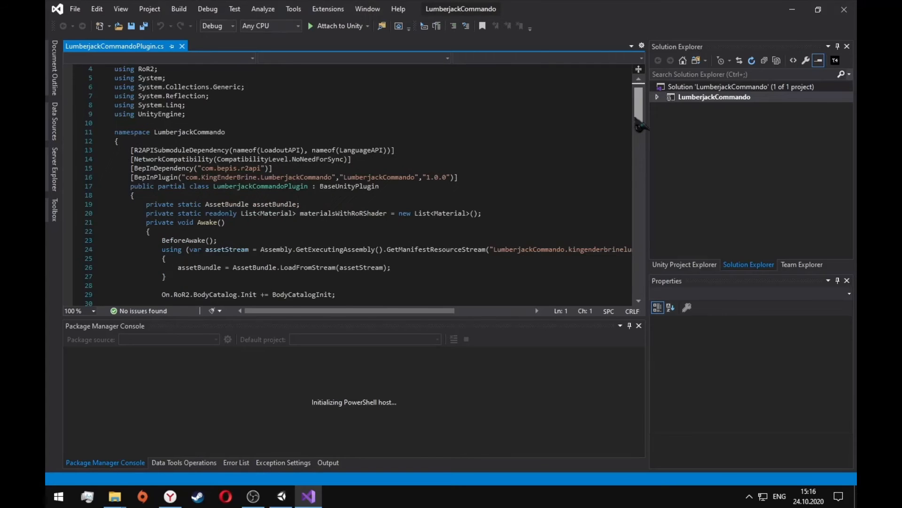
{"action": "left_click_drag", "start_coordinate": [639, 115], "coordinate": [637, 96]}
Expand the solution tree through Assets and SkinMods to the LumberjackCommando folder and view the options for adding items to it
{"action": "left_click", "coordinate": [657, 98]}
{"action": "left_click", "coordinate": [668, 118]}
{"action": "left_click", "coordinate": [677, 128]}
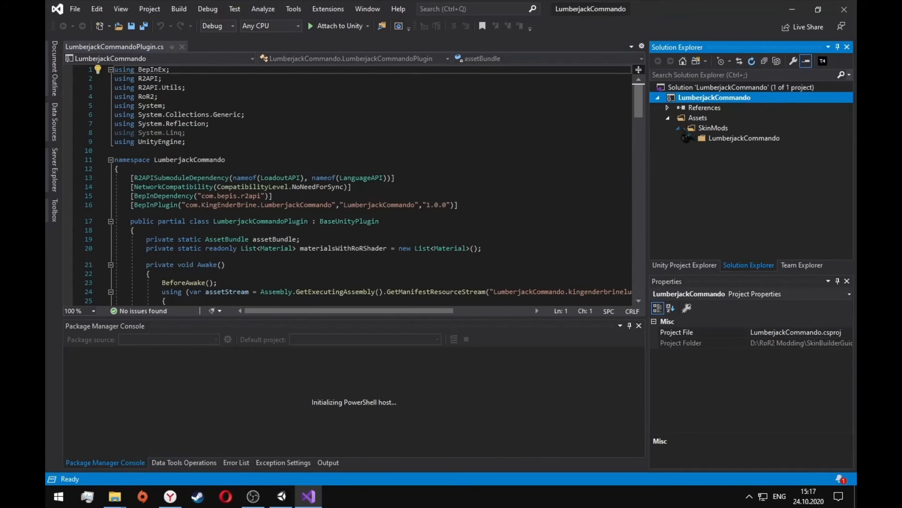
{"action": "left_click", "coordinate": [688, 138]}
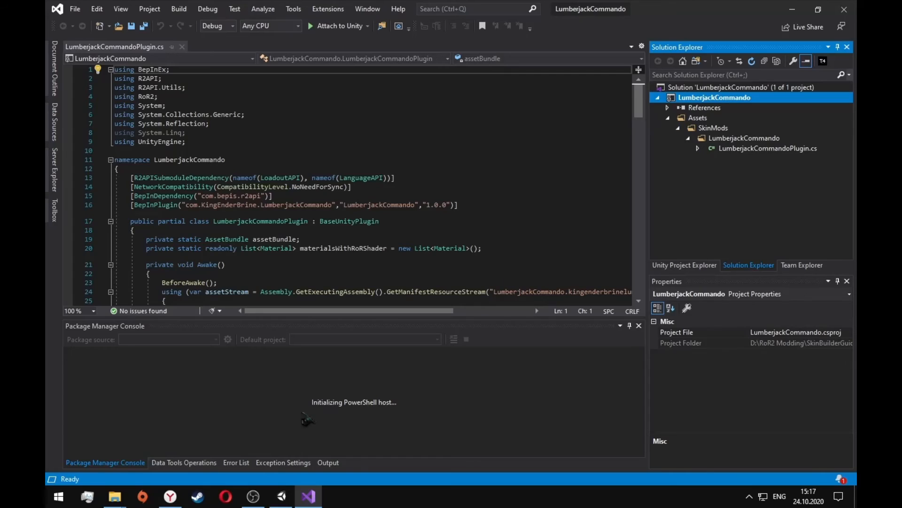
{"action": "right_click", "coordinate": [730, 139]}
{"action": "mouse_move", "coordinate": [718, 144]}
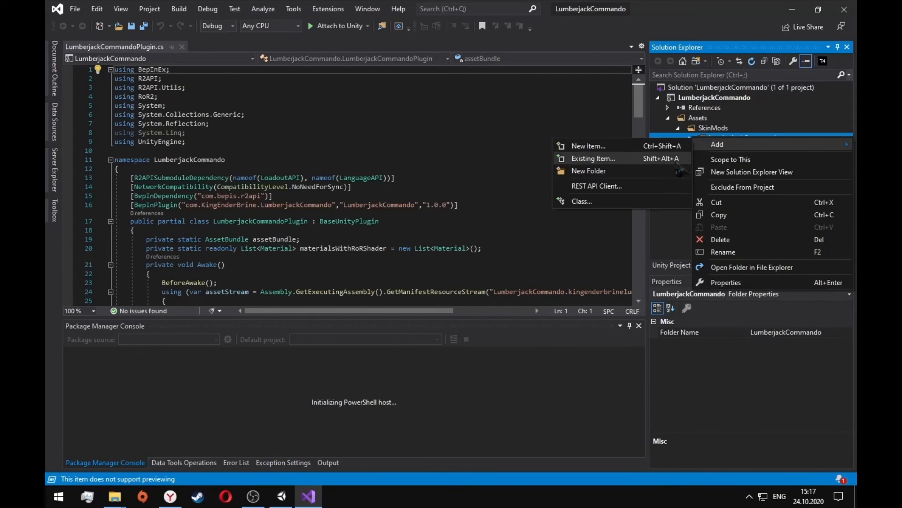
{"action": "left_click", "coordinate": [678, 228]}
In Unity, create a C# script named LumberjackCommando inside the SkinMods/LumberjackCommando folder
{"action": "left_click", "coordinate": [281, 496]}
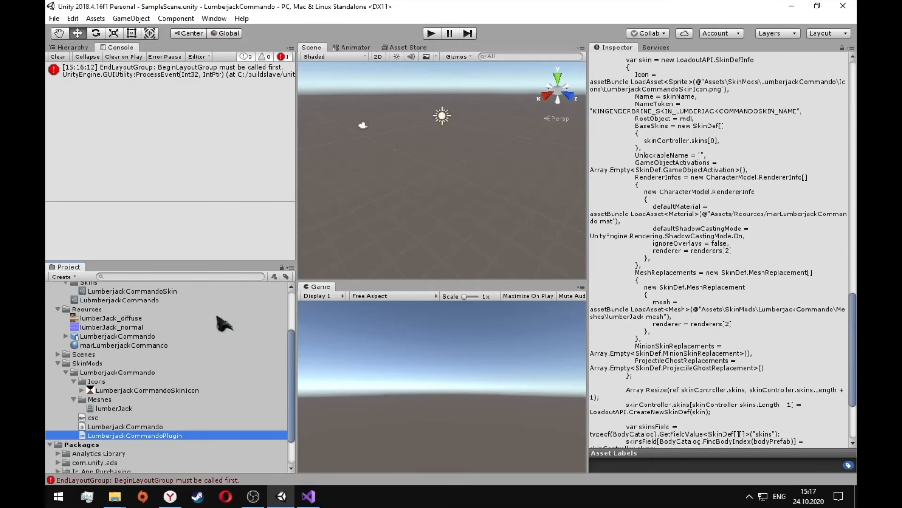
{"action": "left_click", "coordinate": [97, 374]}
{"action": "right_click", "coordinate": [96, 374]}
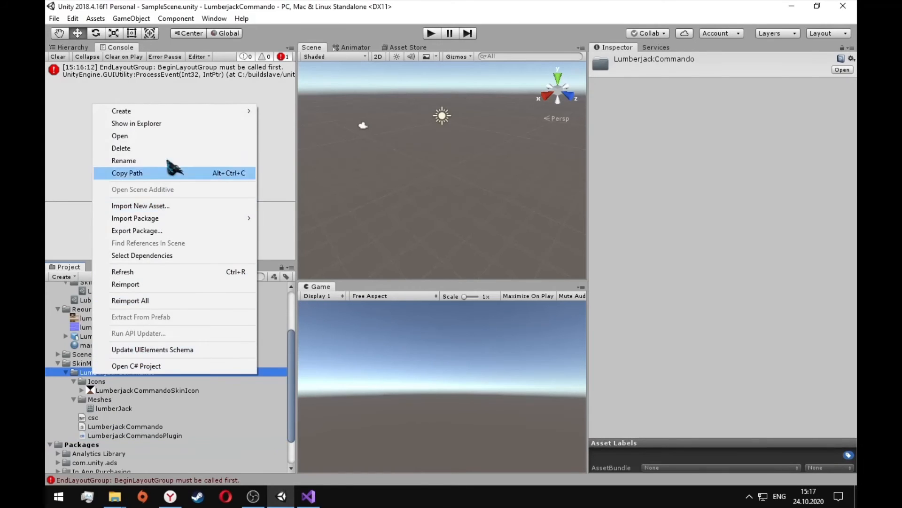
{"action": "mouse_move", "coordinate": [202, 120]}
{"action": "left_click", "coordinate": [301, 100]}
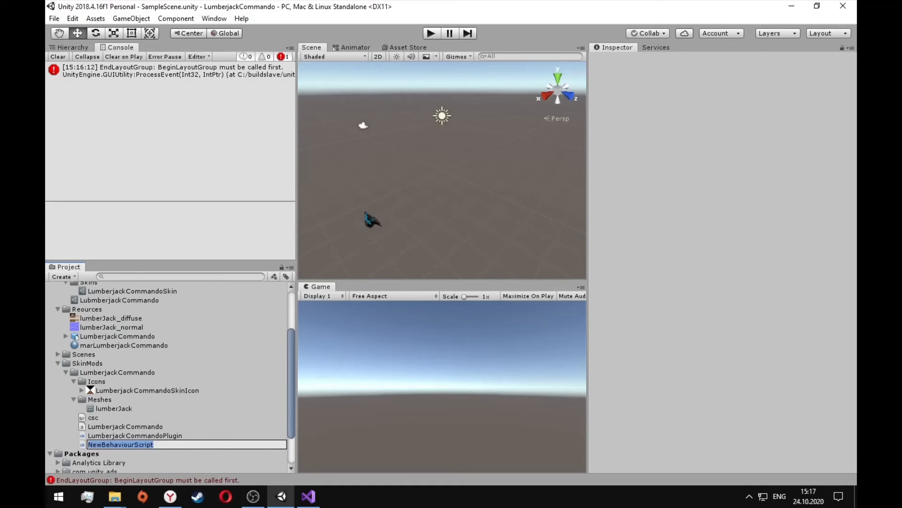
{"action": "type", "text": "LumberjackCommando"}
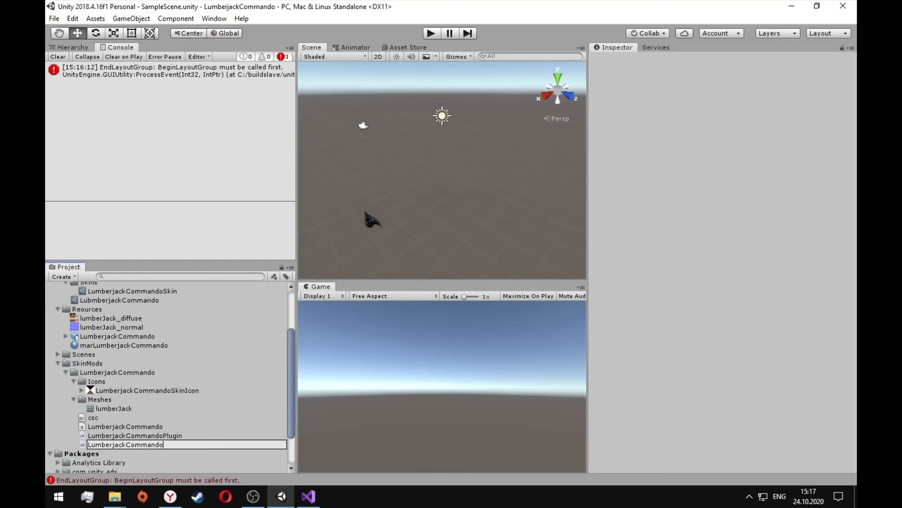
{"action": "key", "text": "Return"}
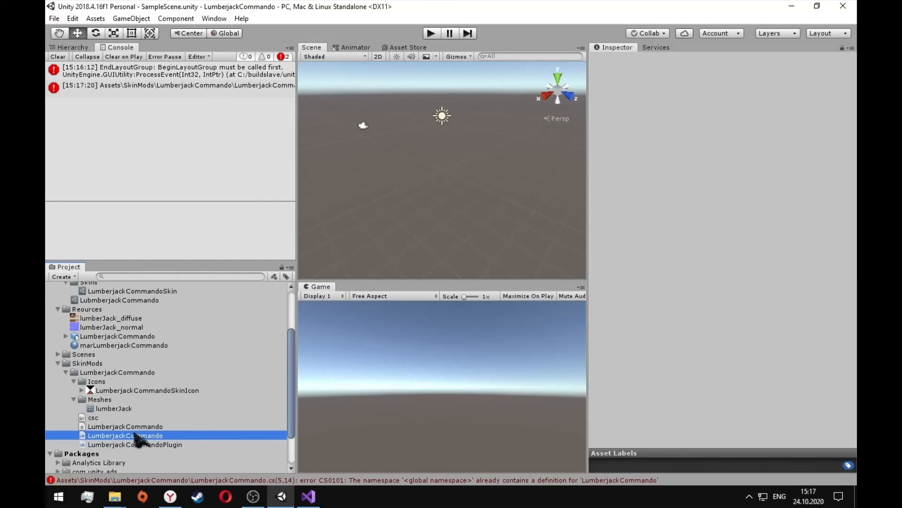
Open the new LumberjackCommando script in Visual Studio and declare the namespace LumberjackCommando above the class, matching the plugin script's namespace
{"action": "double_click", "coordinate": [135, 435]}
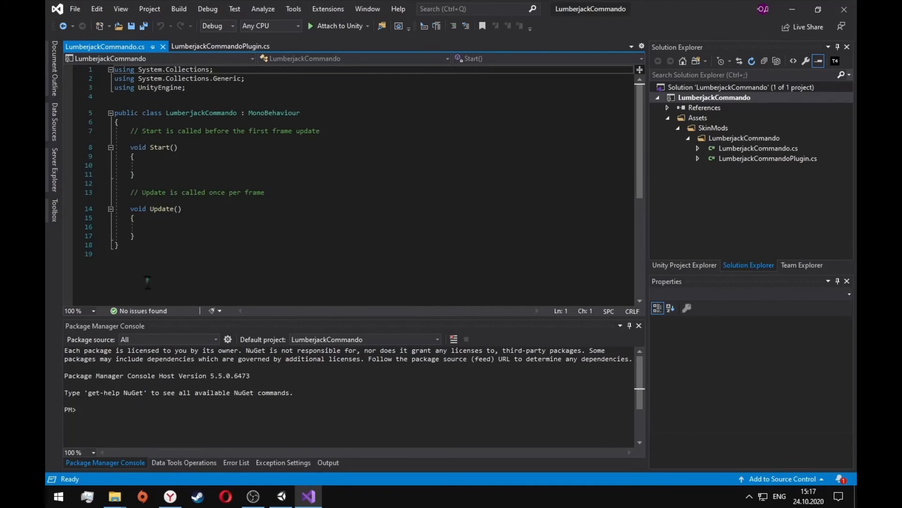
{"action": "left_click", "coordinate": [153, 96]}
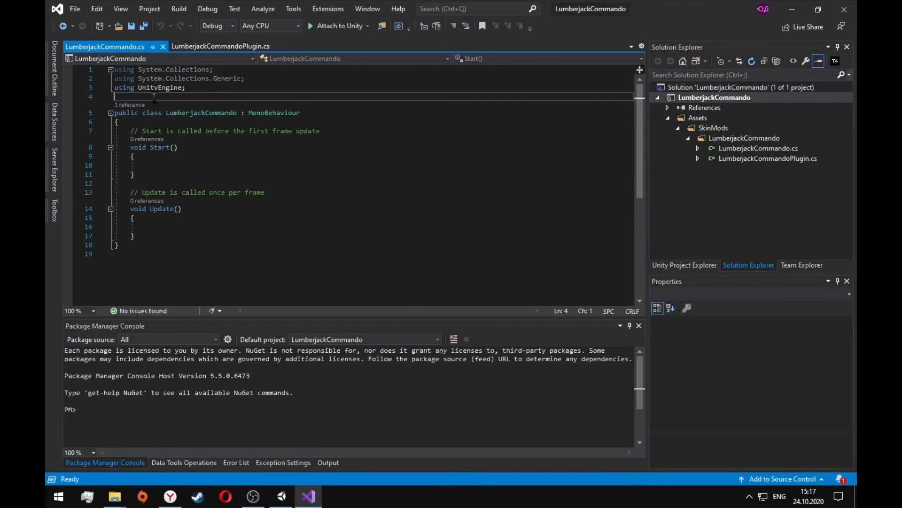
{"action": "key", "text": "Return"}
{"action": "type", "text": "namespace"}
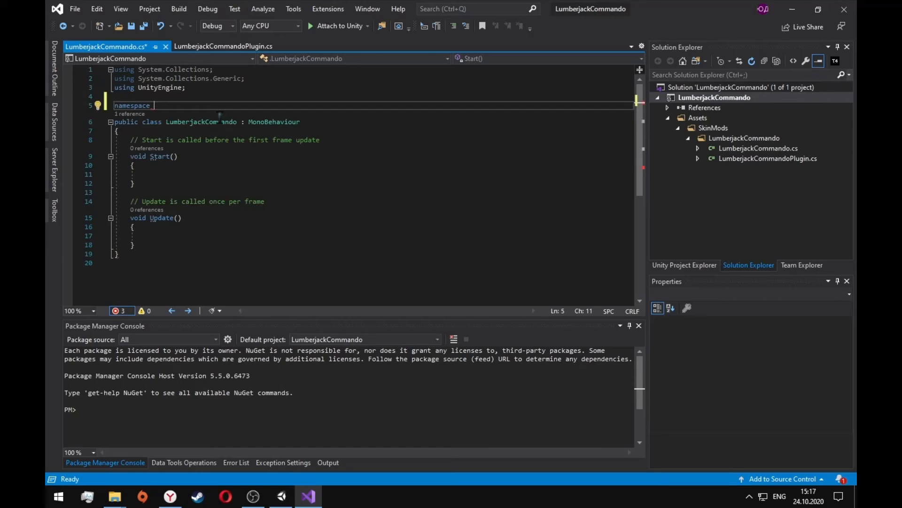
{"action": "left_click", "coordinate": [224, 46]}
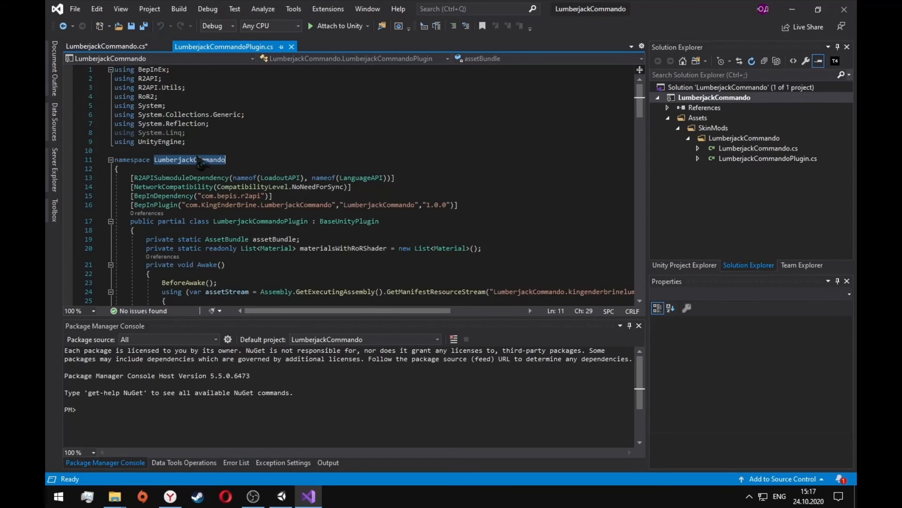
{"action": "left_click", "coordinate": [136, 46]}
{"action": "type", "text": "LumberjackCommando"}
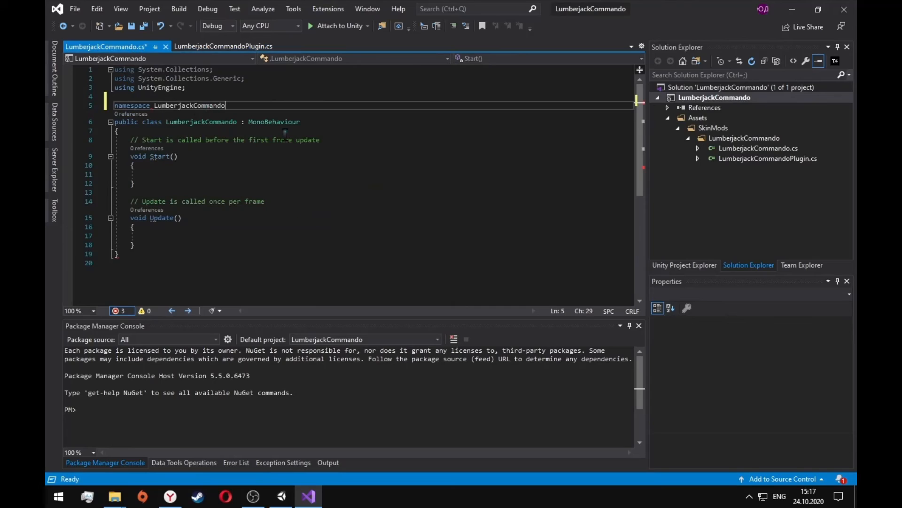
Enclose the whole default class in the LumberjackCommando namespace's opening and closing braces
{"action": "key", "text": "Return"}
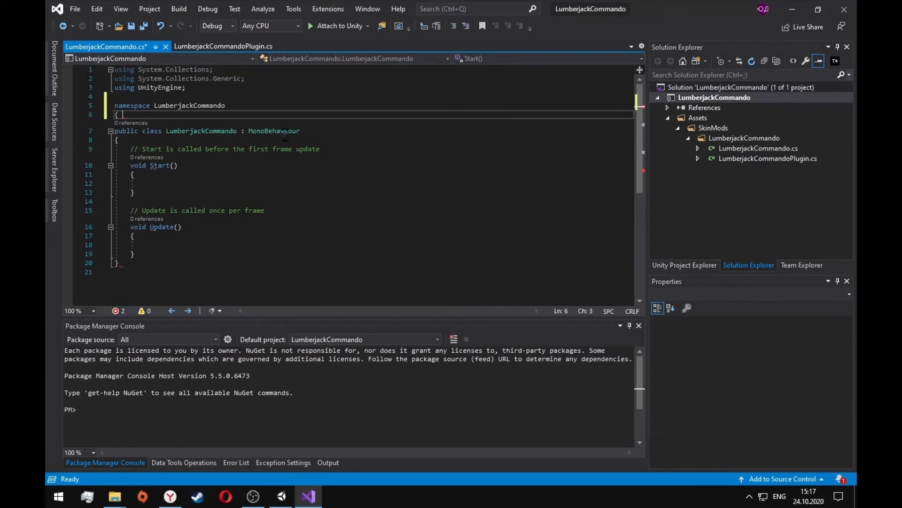
{"action": "key", "text": "Down"}
{"action": "key", "text": "Down"}
{"action": "key", "text": "Down"}
{"action": "key", "text": "Down"}
{"action": "key", "text": "Down"}
{"action": "key", "text": "Down"}
{"action": "key", "text": "Down"}
{"action": "key", "text": "Down"}
{"action": "key", "text": "Down"}
{"action": "key", "text": "Down"}
{"action": "key", "text": "Down"}
{"action": "key", "text": "Down"}
{"action": "key", "text": "Down"}
{"action": "key", "text": "Down"}
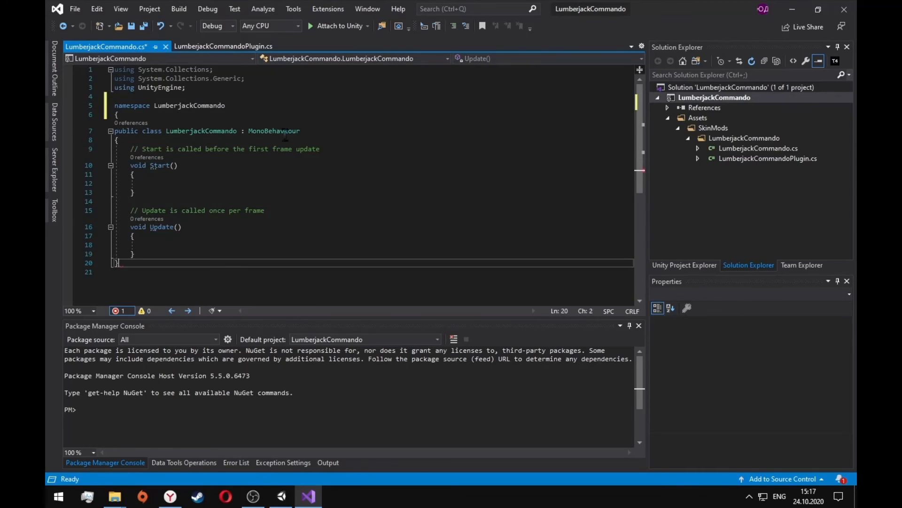
{"action": "key", "text": "Return"}
{"action": "type", "text": "}"}
Replace the default MonoBehaviour class inside the namespace with an empty partial class LumberjackCommandoPlugin
{"action": "key", "text": "Up"}
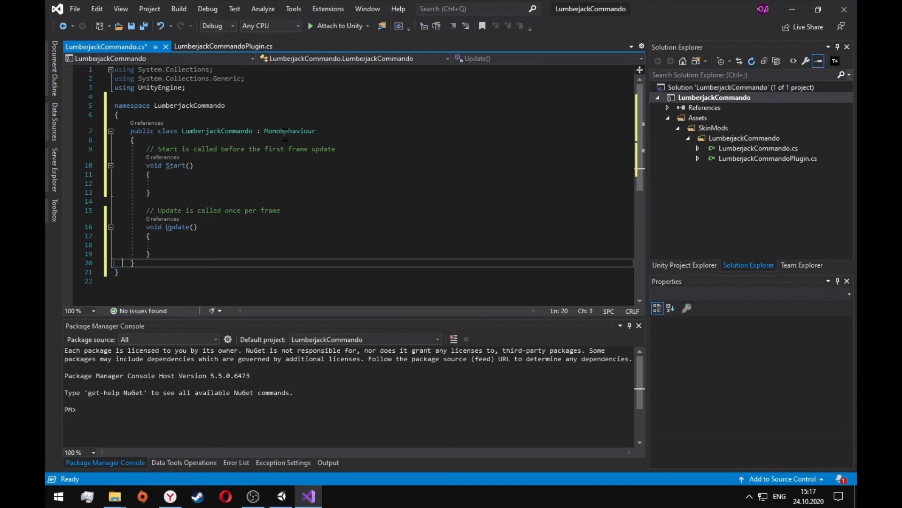
{"action": "key", "text": "shift+Up"}
{"action": "key", "text": "shift+Up"}
{"action": "key", "text": "shift+Up"}
{"action": "key", "text": "shift+Up"}
{"action": "key", "text": "shift+Up"}
{"action": "key", "text": "shift+Up"}
{"action": "key", "text": "shift+Up"}
{"action": "key", "text": "shift+Up"}
{"action": "key", "text": "shift+Up"}
{"action": "key", "text": "shift+Up"}
{"action": "key", "text": "shift+Up"}
{"action": "key", "text": "shift+Up"}
{"action": "key", "text": "shift+Up"}
{"action": "key", "text": "shift+Home"}
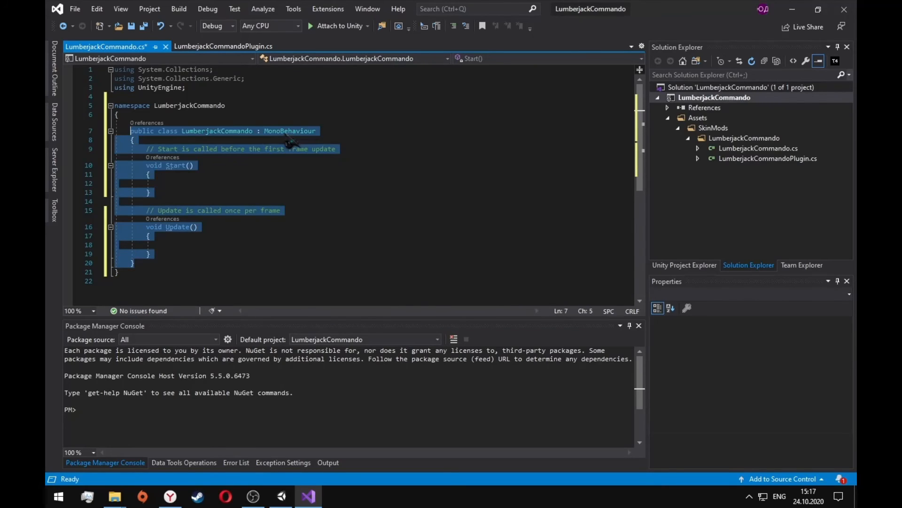
{"action": "type", "text": "parti"}
{"action": "key", "text": "Tab"}
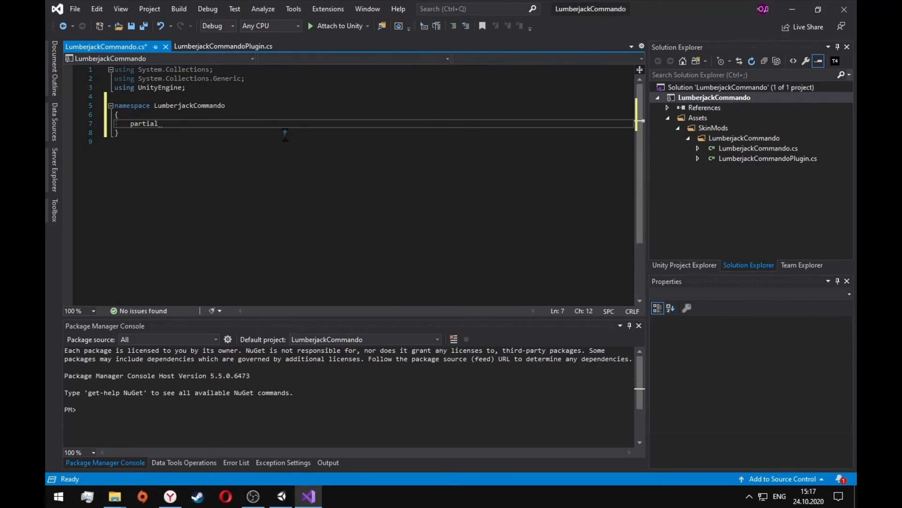
{"action": "type", "text": "cla"}
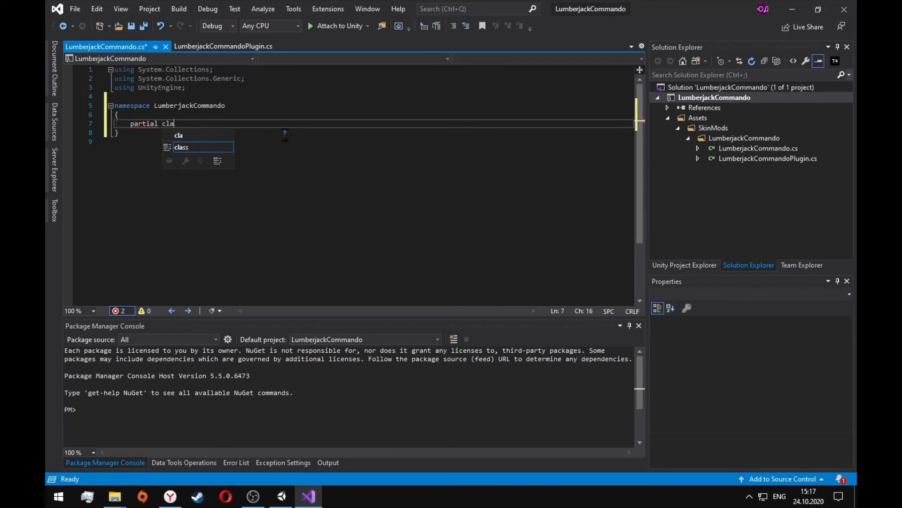
{"action": "type", "text": "ss"}
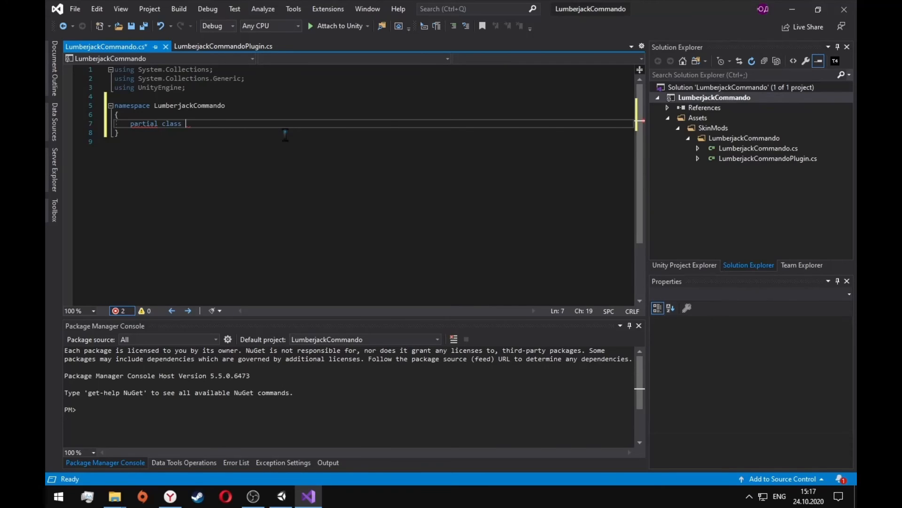
{"action": "key", "text": "Tab"}
{"action": "key", "text": "Return"}
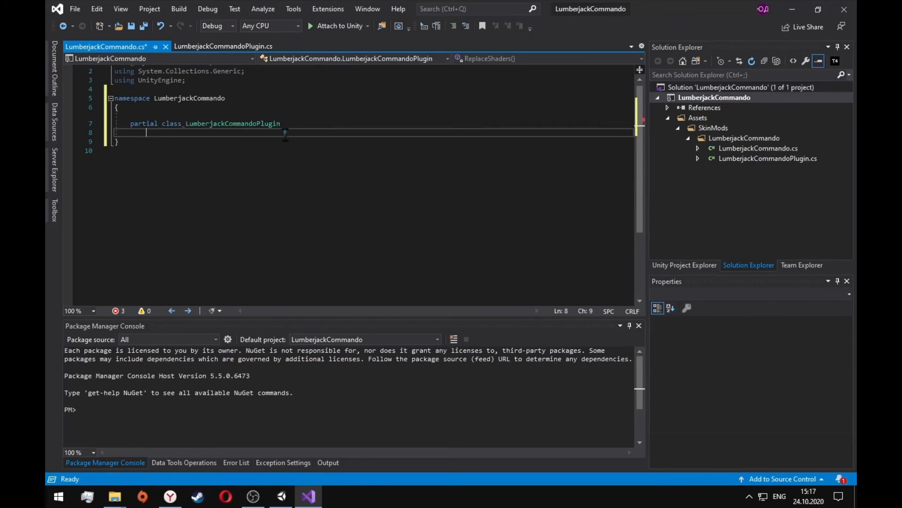
{"action": "type", "text": "{"}
{"action": "key", "text": "Return"}
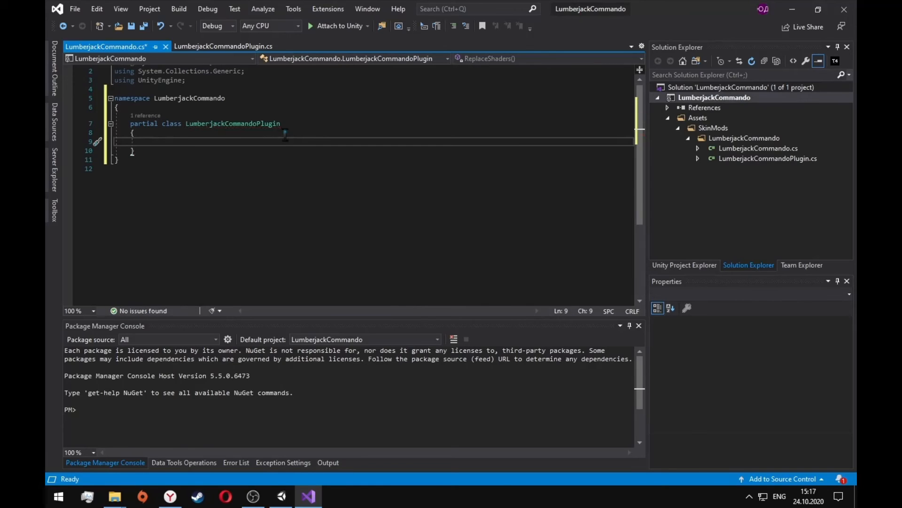
Add the partial method AfterAwake() to the class and remove its default NotImplementedException line
{"action": "type", "text": "partial"}
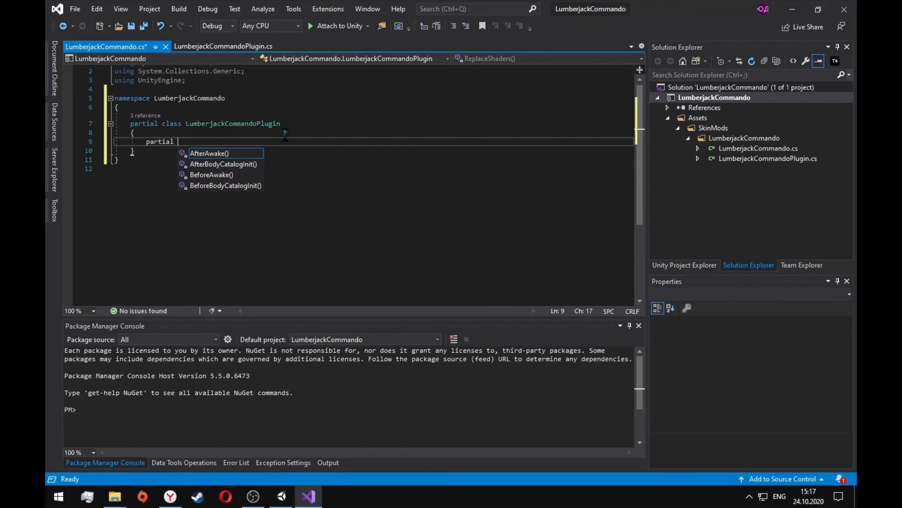
{"action": "key", "text": "Down"}
{"action": "key", "text": "Down"}
{"action": "key", "text": "Up"}
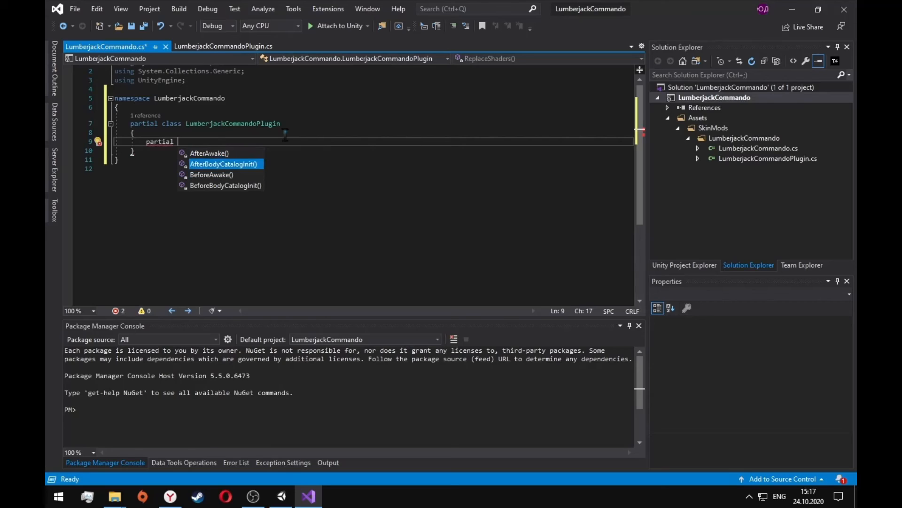
{"action": "key", "text": "Up"}
{"action": "key", "text": "Tab"}
{"action": "key", "text": "shift+Home"}
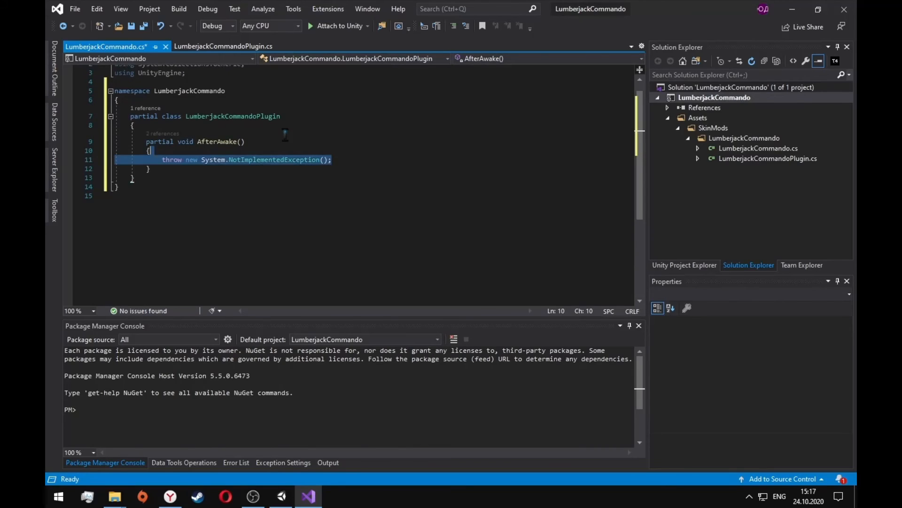
{"action": "key", "text": "BackSpace"}
{"action": "type", "text": "Debug."}
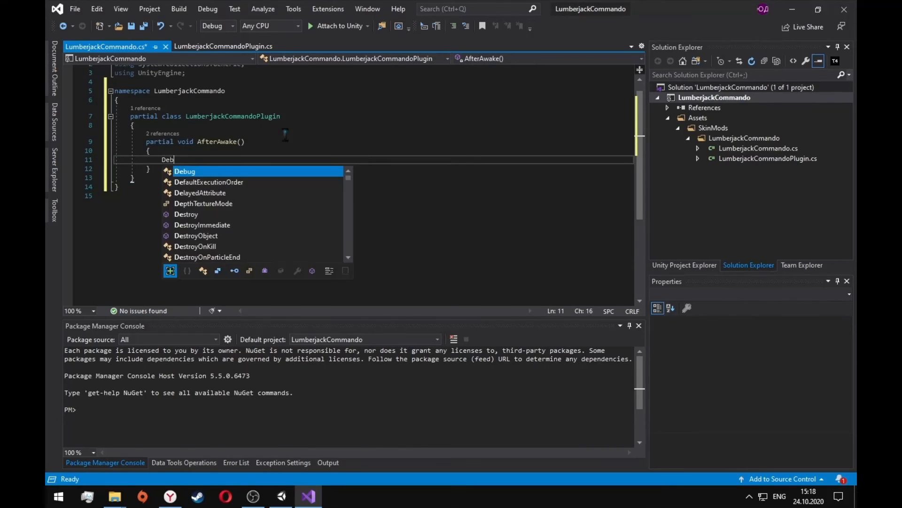
{"action": "key", "text": "BackSpace"}
{"action": "key", "text": "BackSpace"}
{"action": "key", "text": "BackSpace"}
{"action": "key", "text": "BackSpace"}
{"action": "key", "text": "BackSpace"}
Make AfterAwake call Logger.LogInfo("Code that will not be auto-regenerated"); and save the script
{"action": "type", "text": "L"}
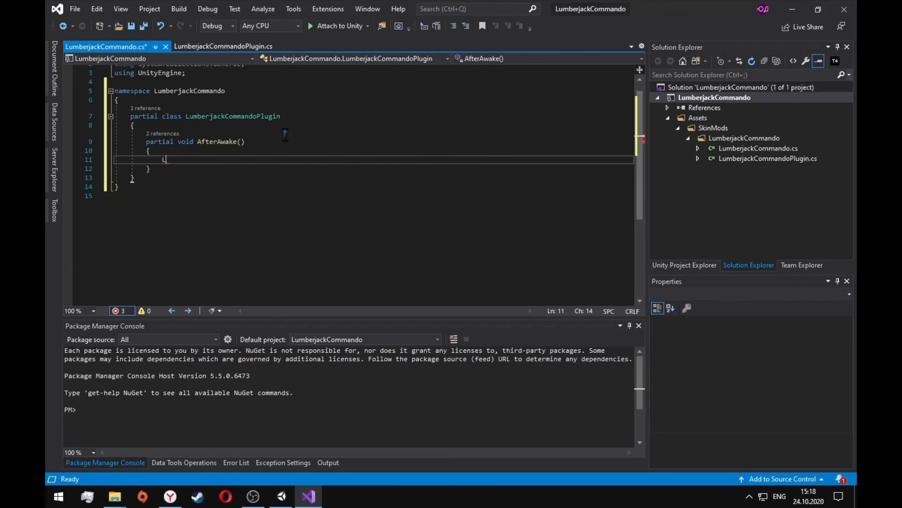
{"action": "type", "text": "ogger."}
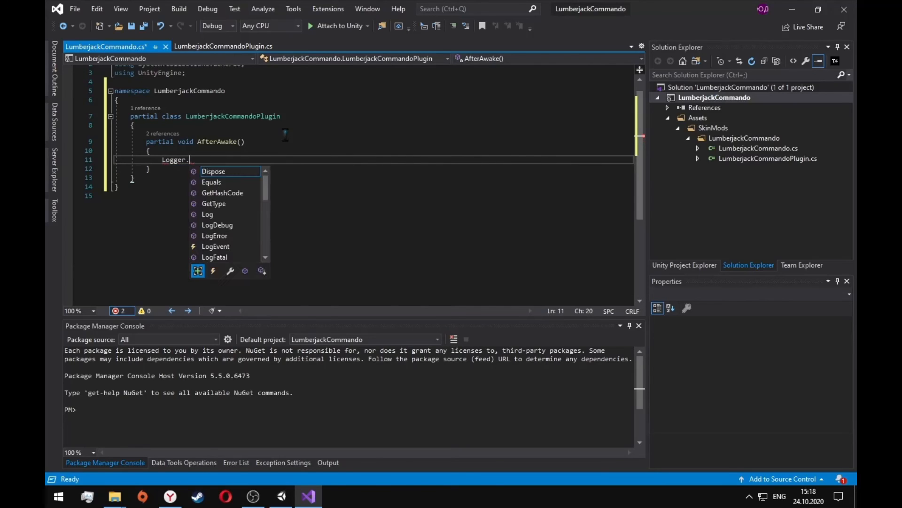
{"action": "type", "text": "Log("}
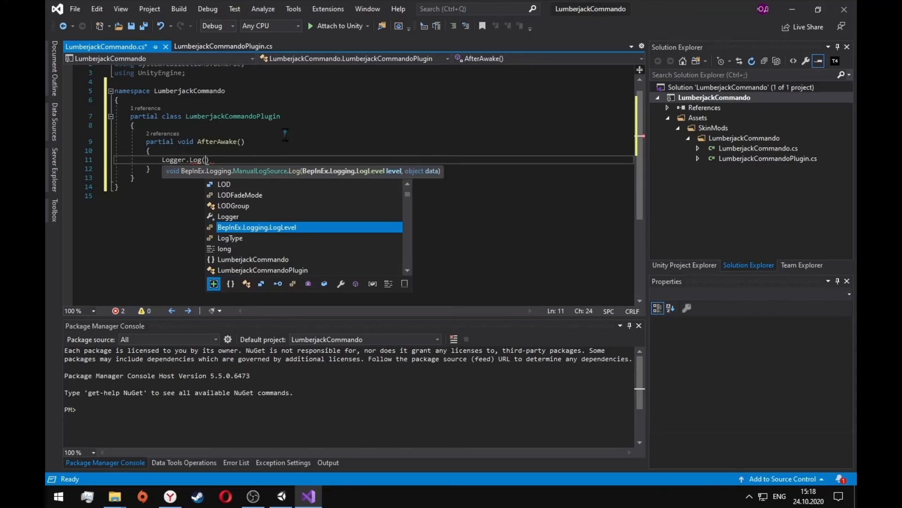
{"action": "type", "text": "\""}
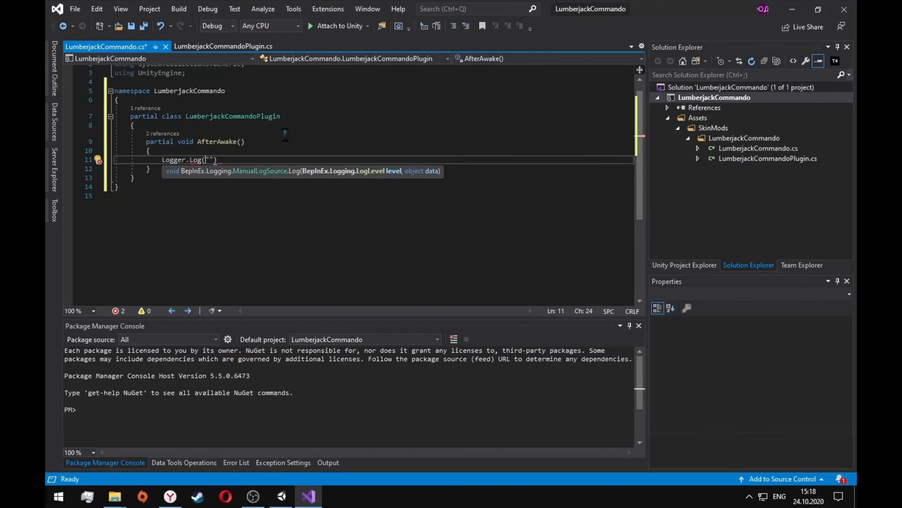
{"action": "key", "text": "Left"}
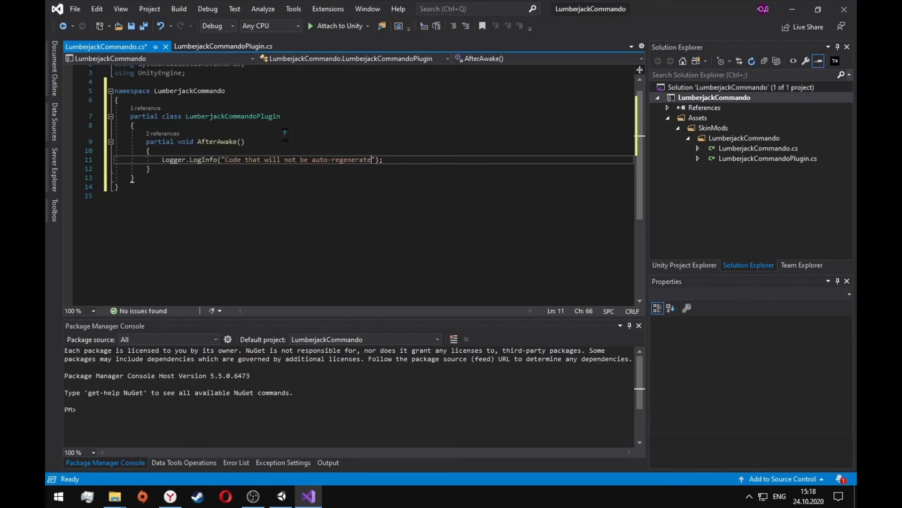
{"action": "key", "text": "ctrl+s"}
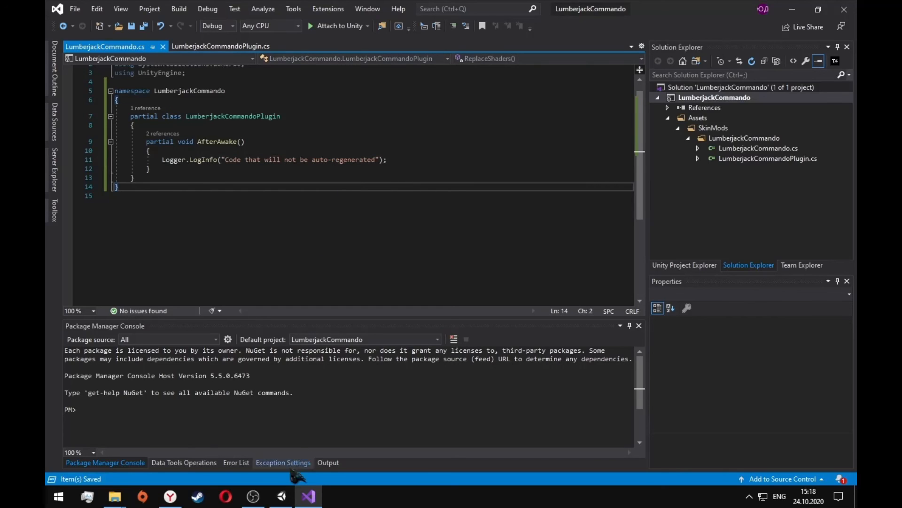
In Unity, rebuild the mod from the skin mod info asset in the Mod folder and select the built LumberjackCommando.dll
{"action": "left_click", "coordinate": [281, 496]}
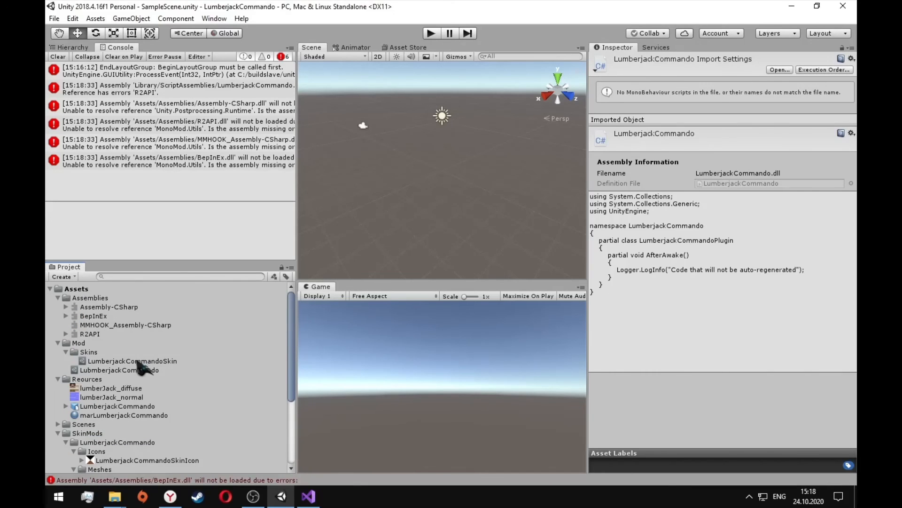
{"action": "left_click", "coordinate": [137, 371]}
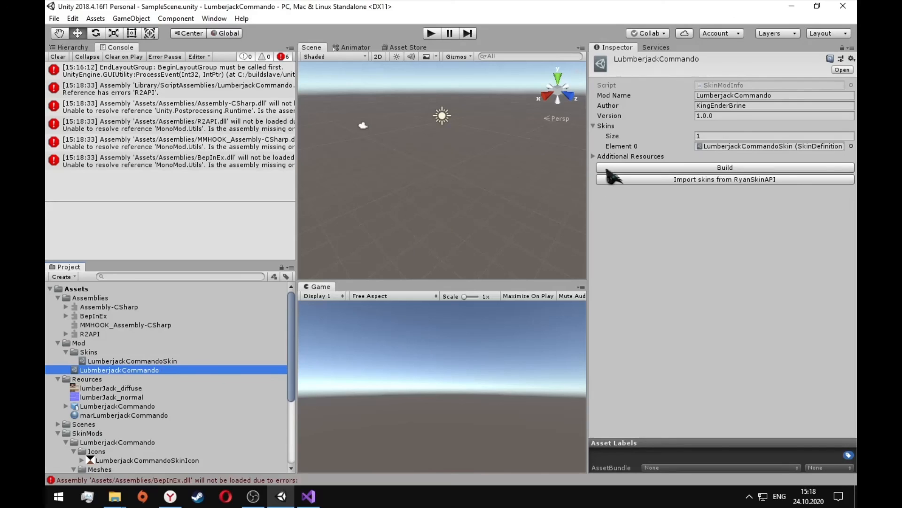
{"action": "left_click", "coordinate": [603, 167]}
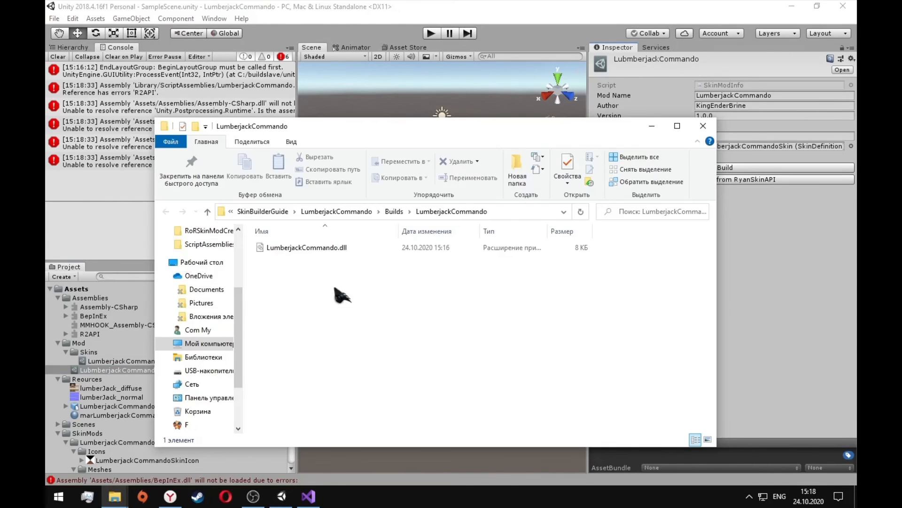
{"action": "left_click", "coordinate": [324, 248]}
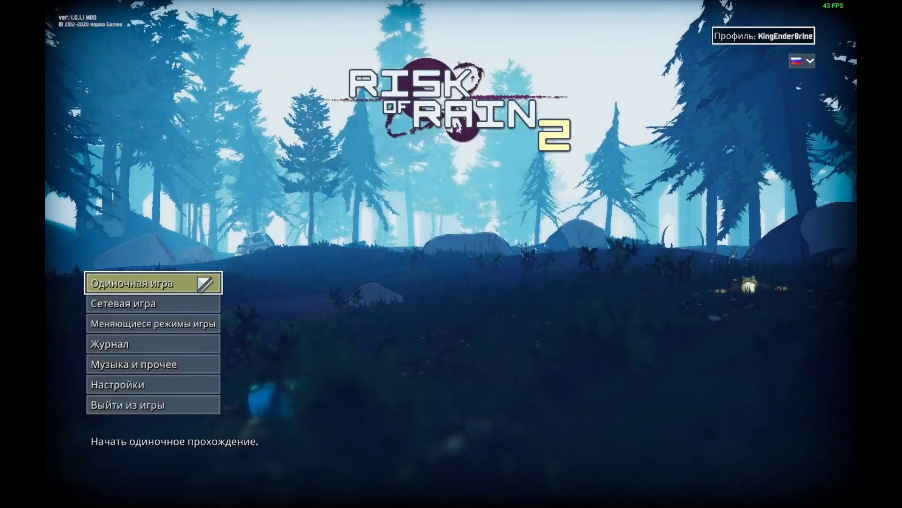
In Risk of Rain 2, start a single-player game setup and view the skins in Commando's loadout
{"action": "left_click", "coordinate": [207, 283]}
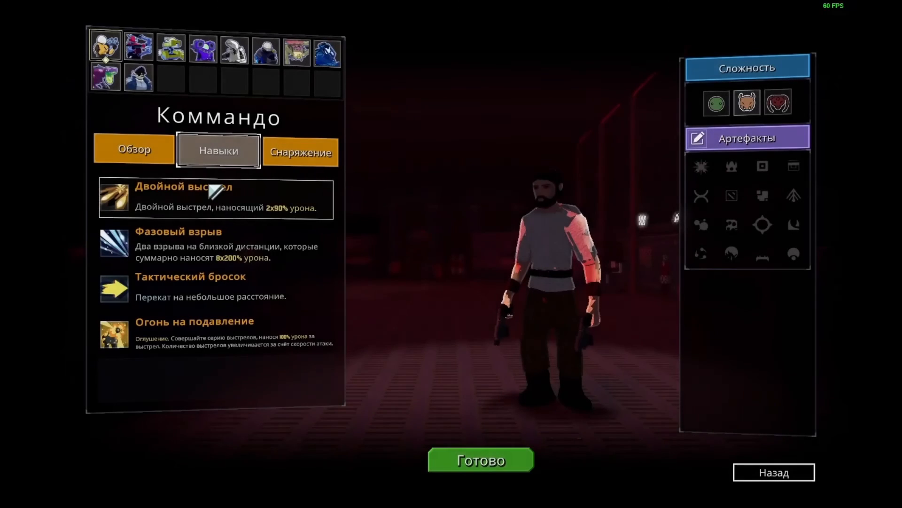
{"action": "left_click", "coordinate": [272, 160]}
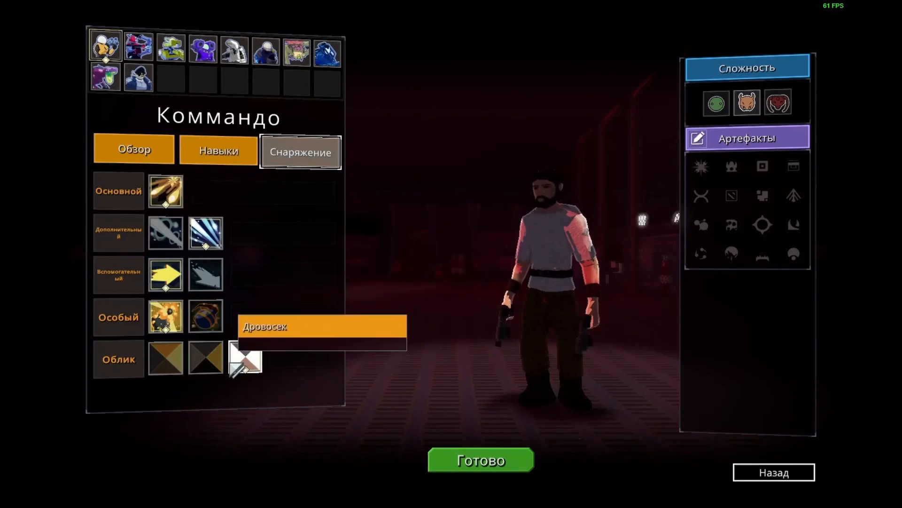
Select Commando's lumberjack skin (Дровосек), return to the main menu and switch the game language to English
{"action": "left_click", "coordinate": [245, 356]}
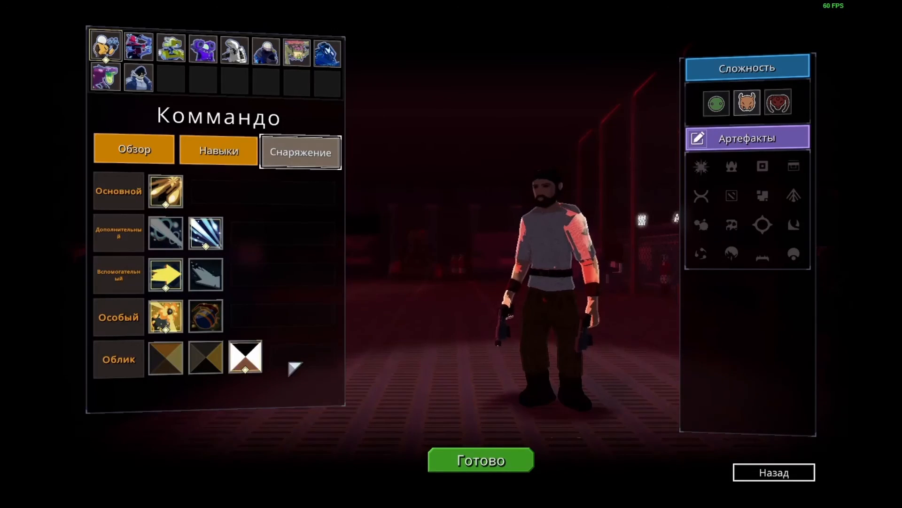
{"action": "left_click", "coordinate": [738, 468]}
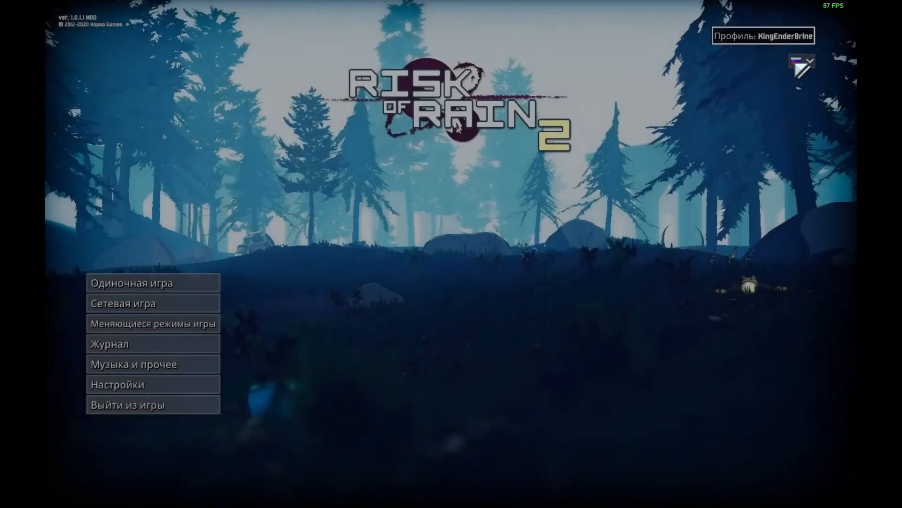
{"action": "left_click", "coordinate": [803, 61]}
{"action": "left_click", "coordinate": [776, 109]}
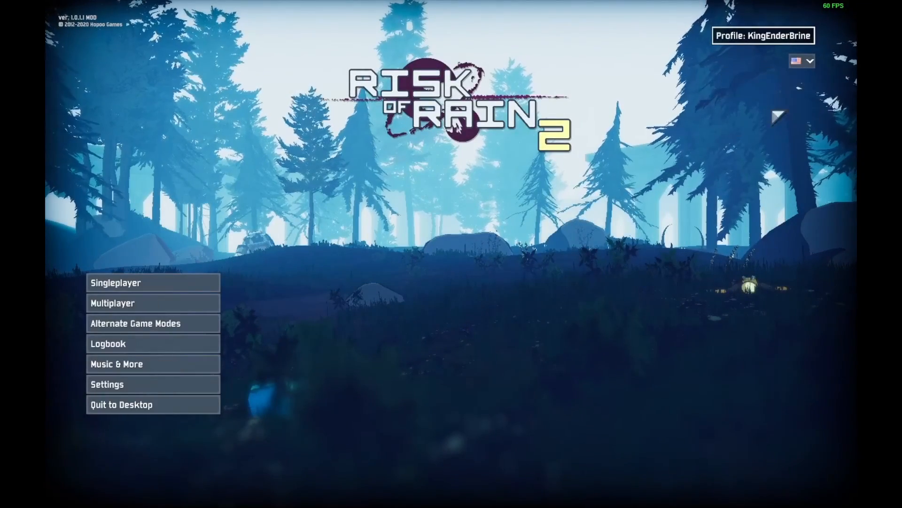
Check the skin in Commando's loadout in a new single-player setup with English text, and start the run
{"action": "left_click", "coordinate": [209, 280]}
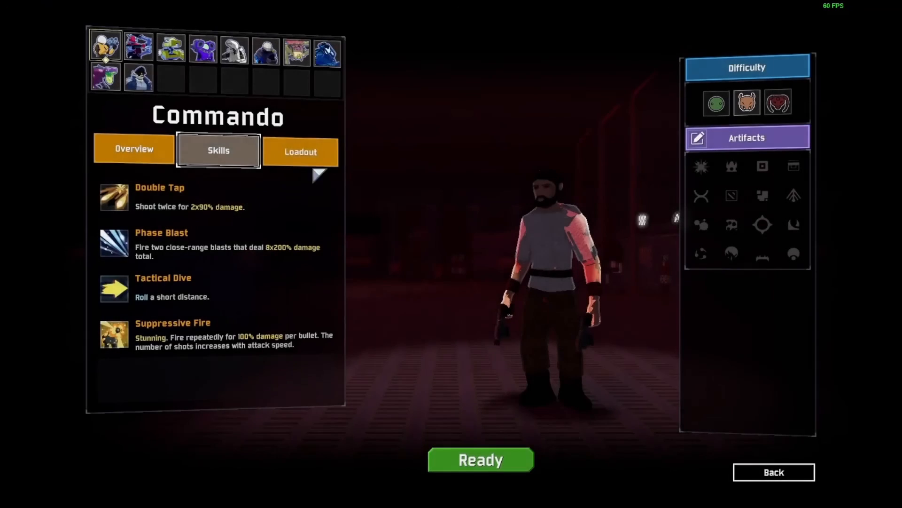
{"action": "left_click", "coordinate": [300, 152]}
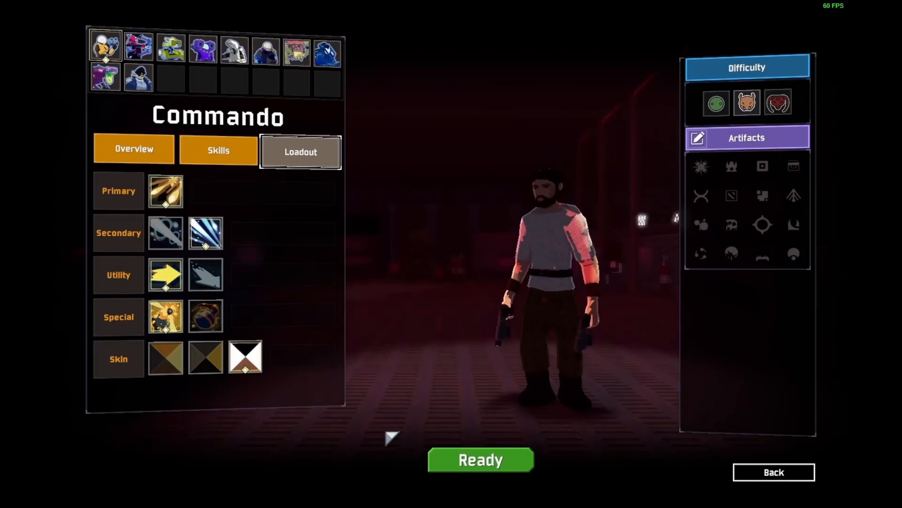
{"action": "left_click", "coordinate": [470, 472]}
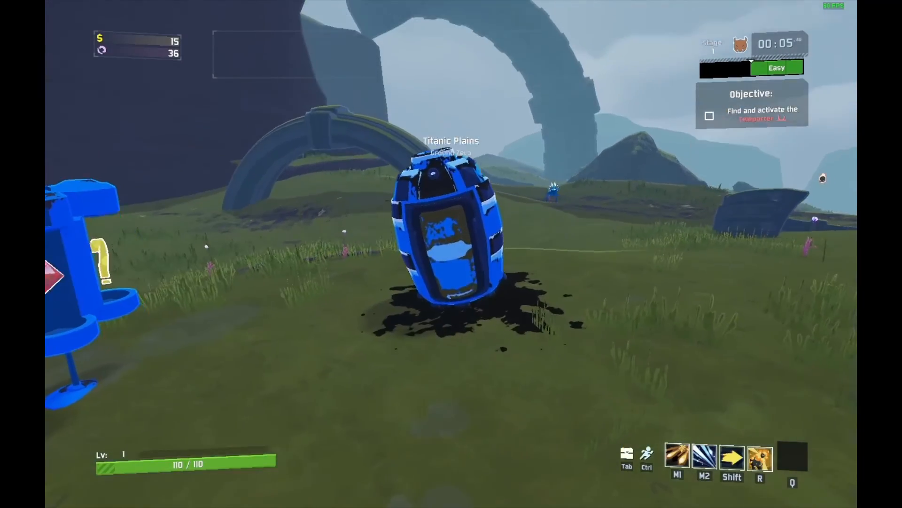
Leave the escape pod on Titanic Plains and view the lumberjack skin in game while running and firing Double Tap
{"action": "key", "text": "e"}
{"action": "key", "text": "w"}
{"action": "key", "text": "w"}
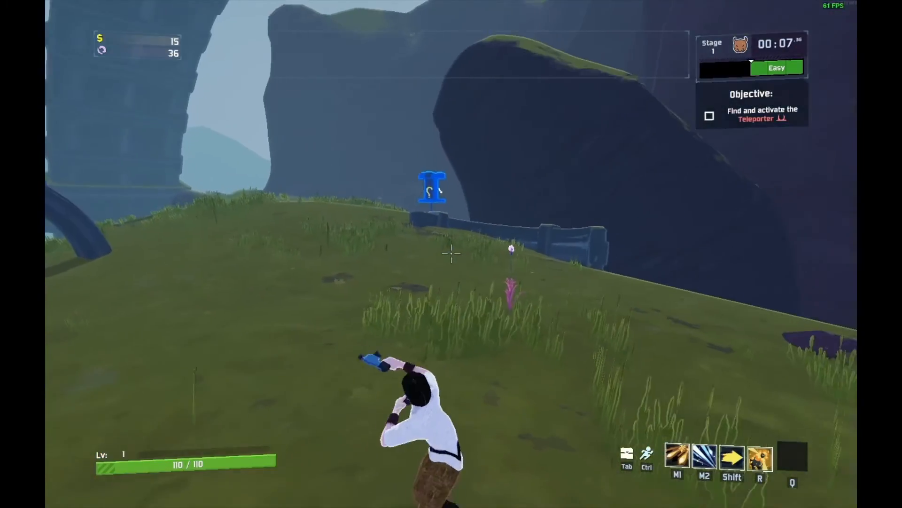
{"action": "key", "text": "w"}
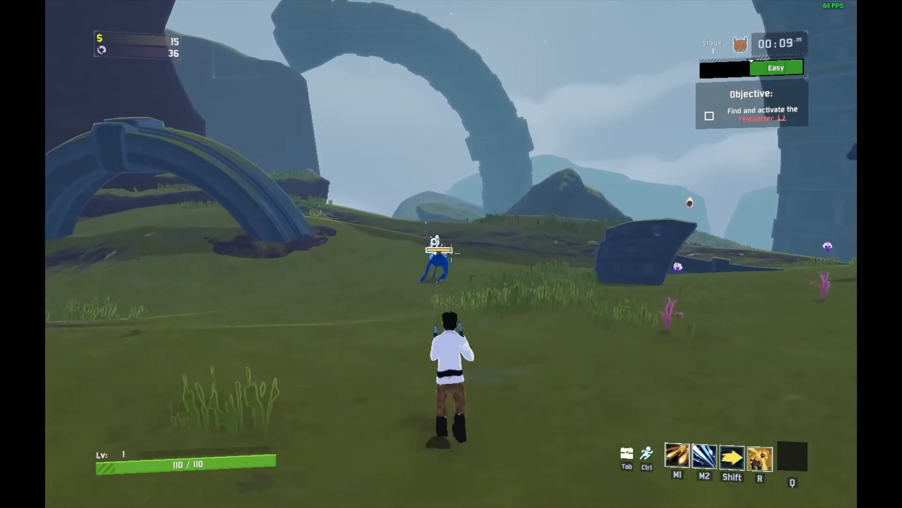
{"action": "left_click", "coordinate": [451, 253]}
{"action": "key", "text": "w"}
{"action": "key", "text": "d"}
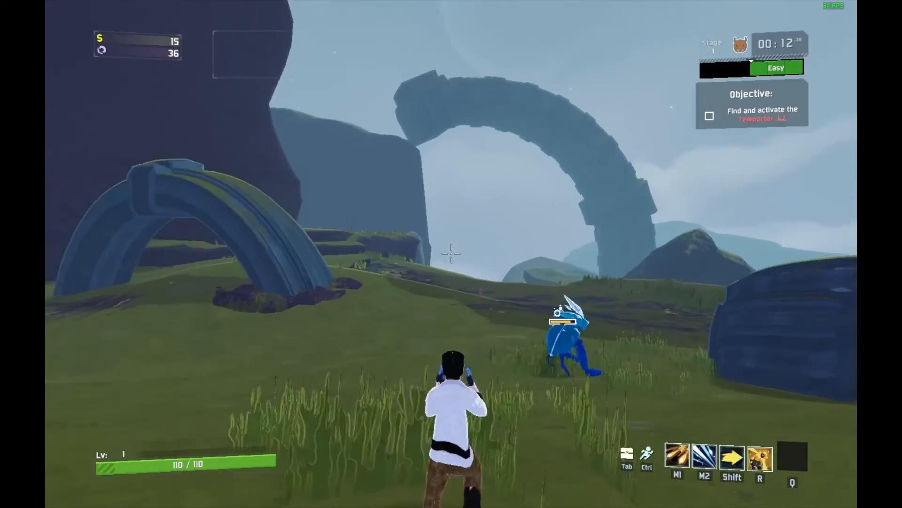
View the skin's combat and jump animations by attacking the beetle with Phase Blast and Suppressive Fire, moving around and jumping
{"action": "key", "text": "w"}
{"action": "right_click", "coordinate": [451, 254]}
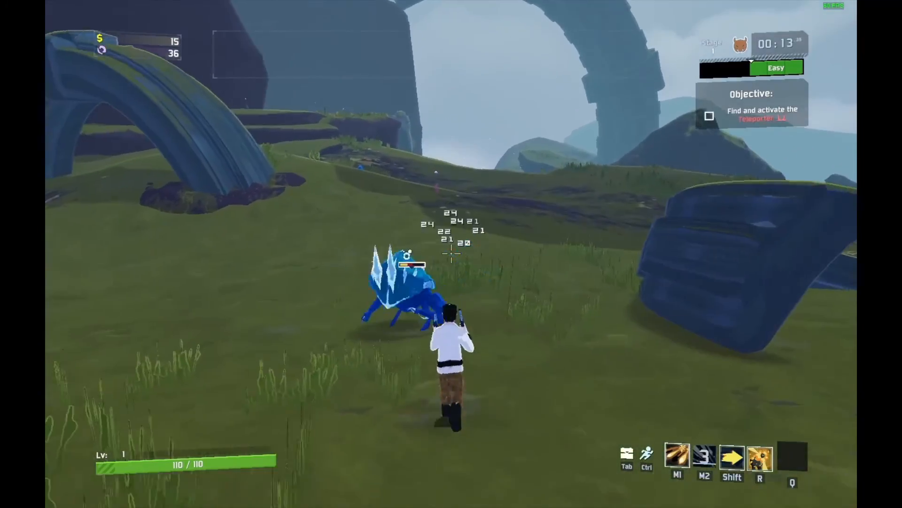
{"action": "key", "text": "r"}
{"action": "left_click", "coordinate": [452, 253]}
{"action": "key", "text": "s"}
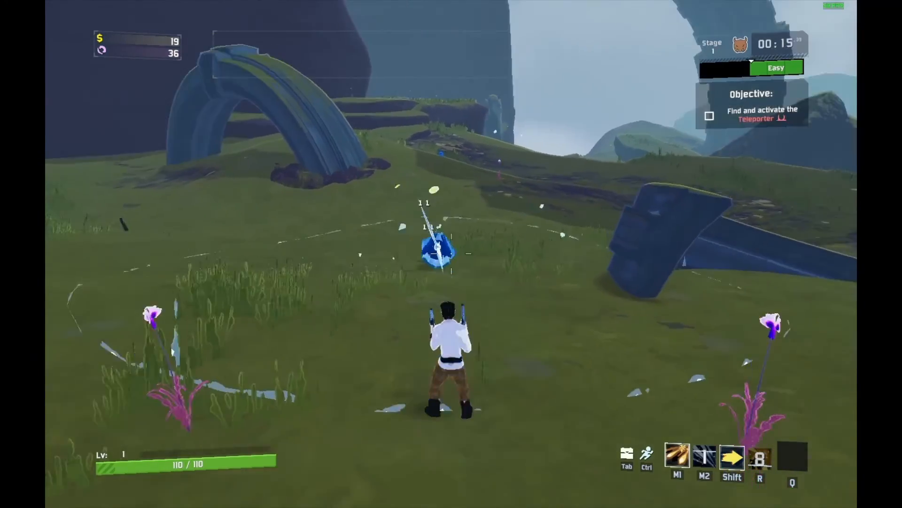
{"action": "key", "text": "w"}
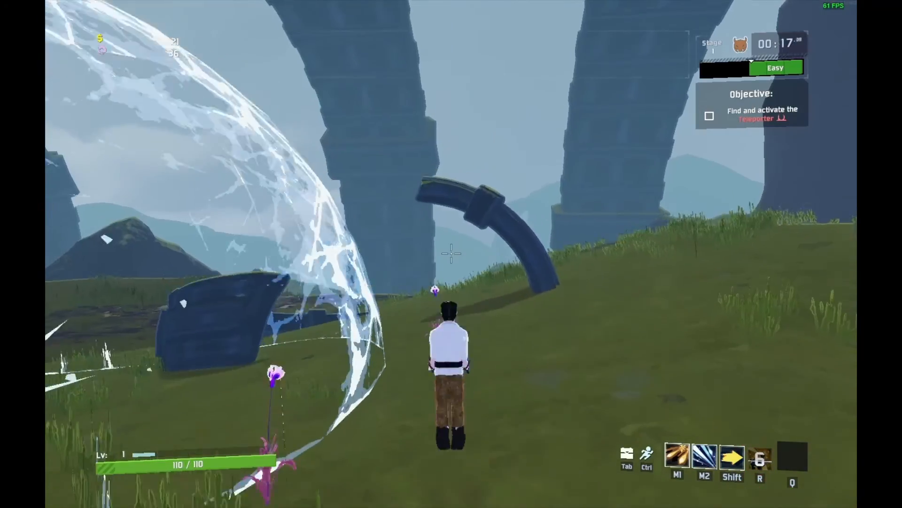
{"action": "key", "text": "space"}
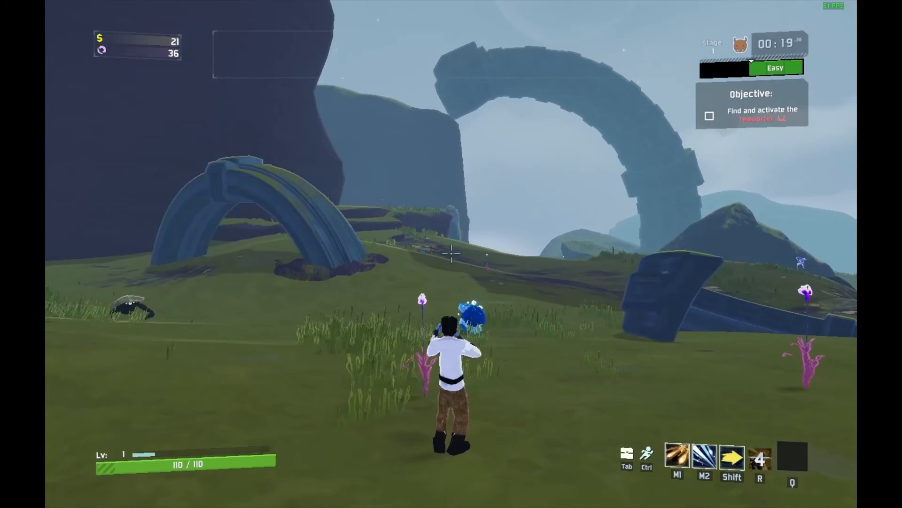